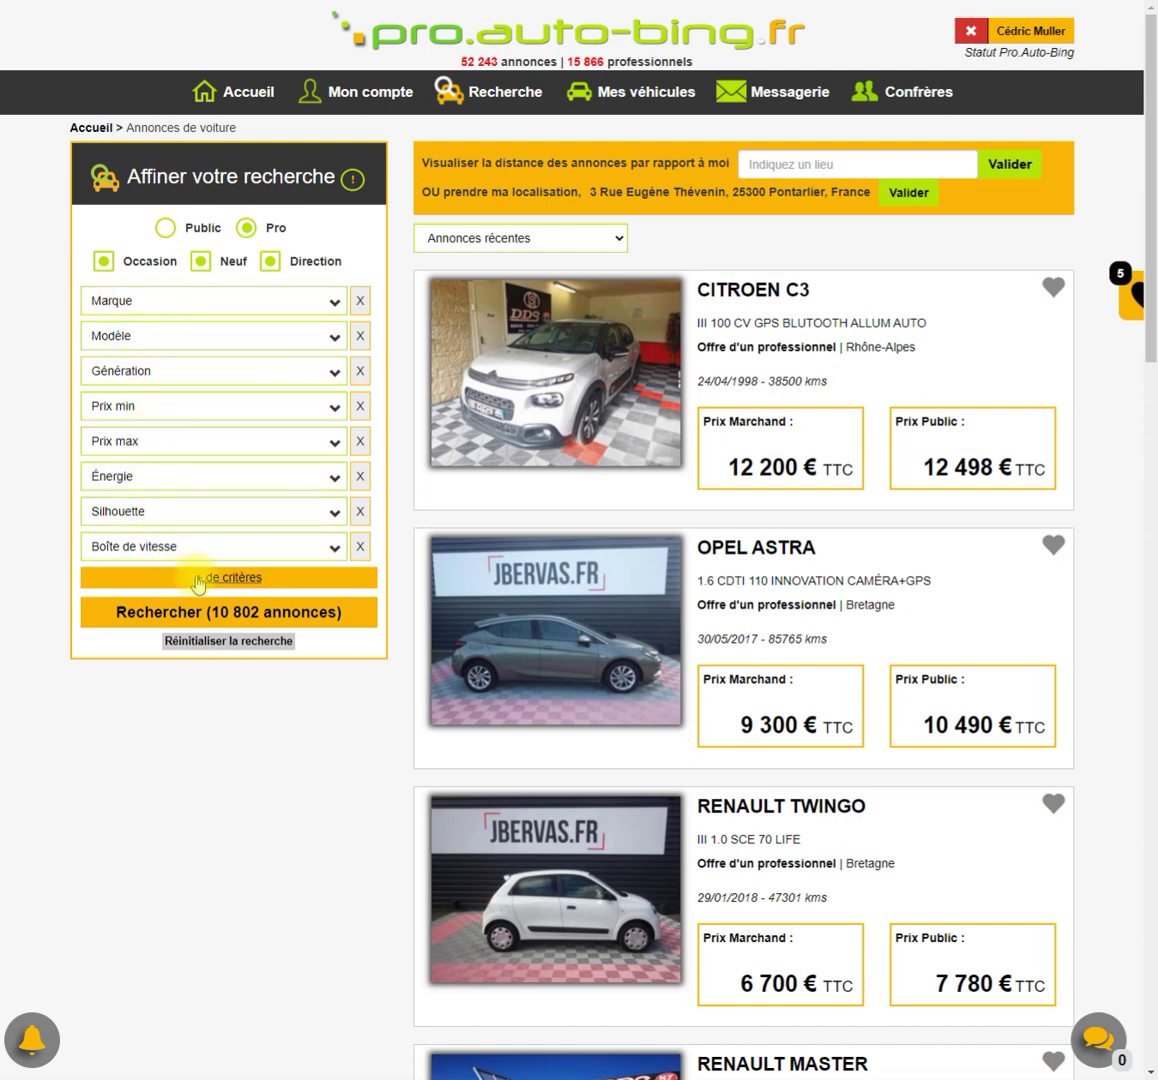
Step: Show the additional search criteria and switch the listing type to Public and back to Pro to compare the available listings
left_click(157, 578)
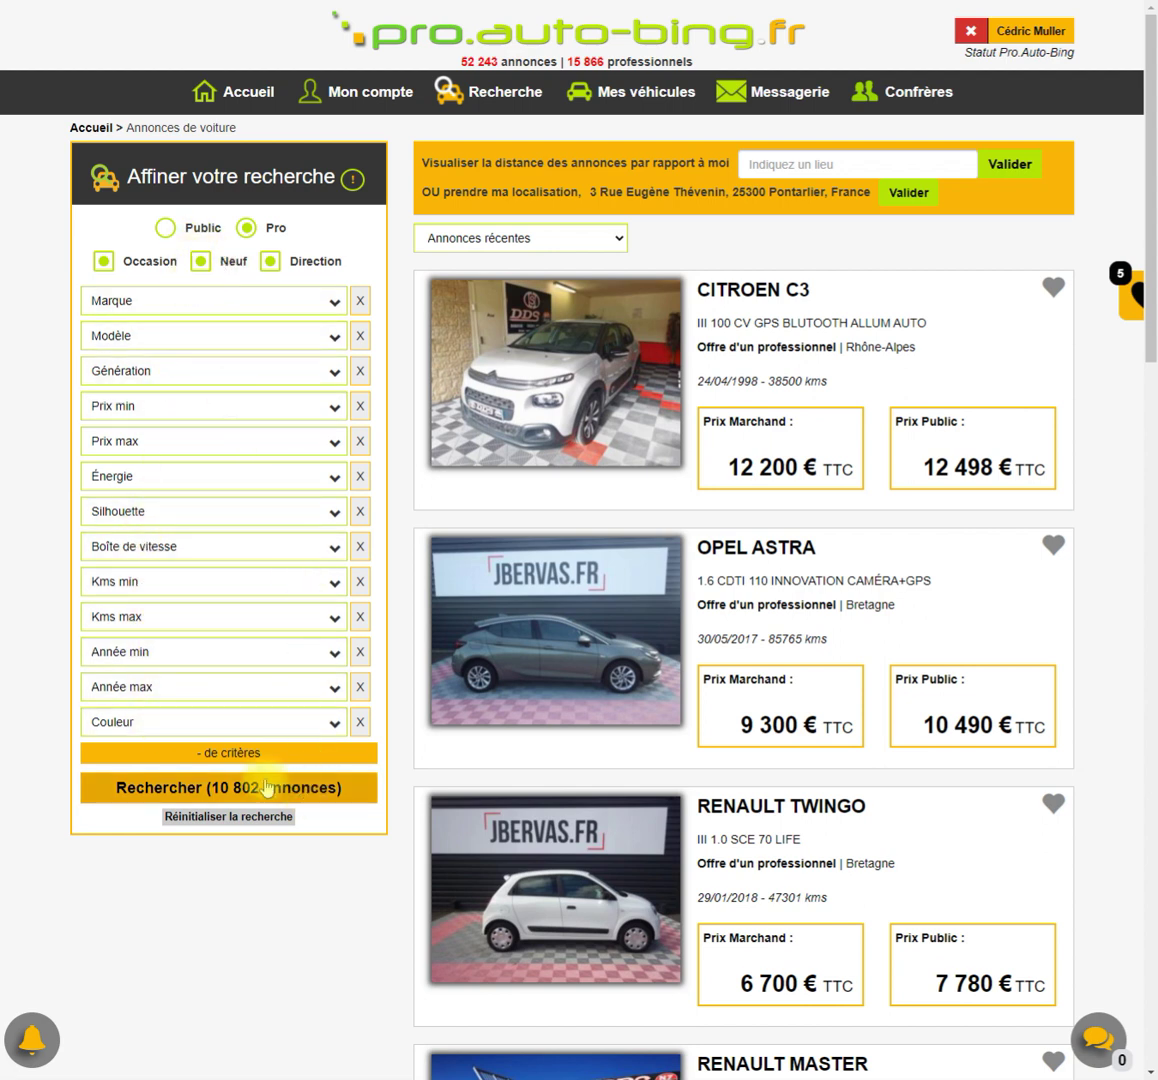
left_click(166, 228)
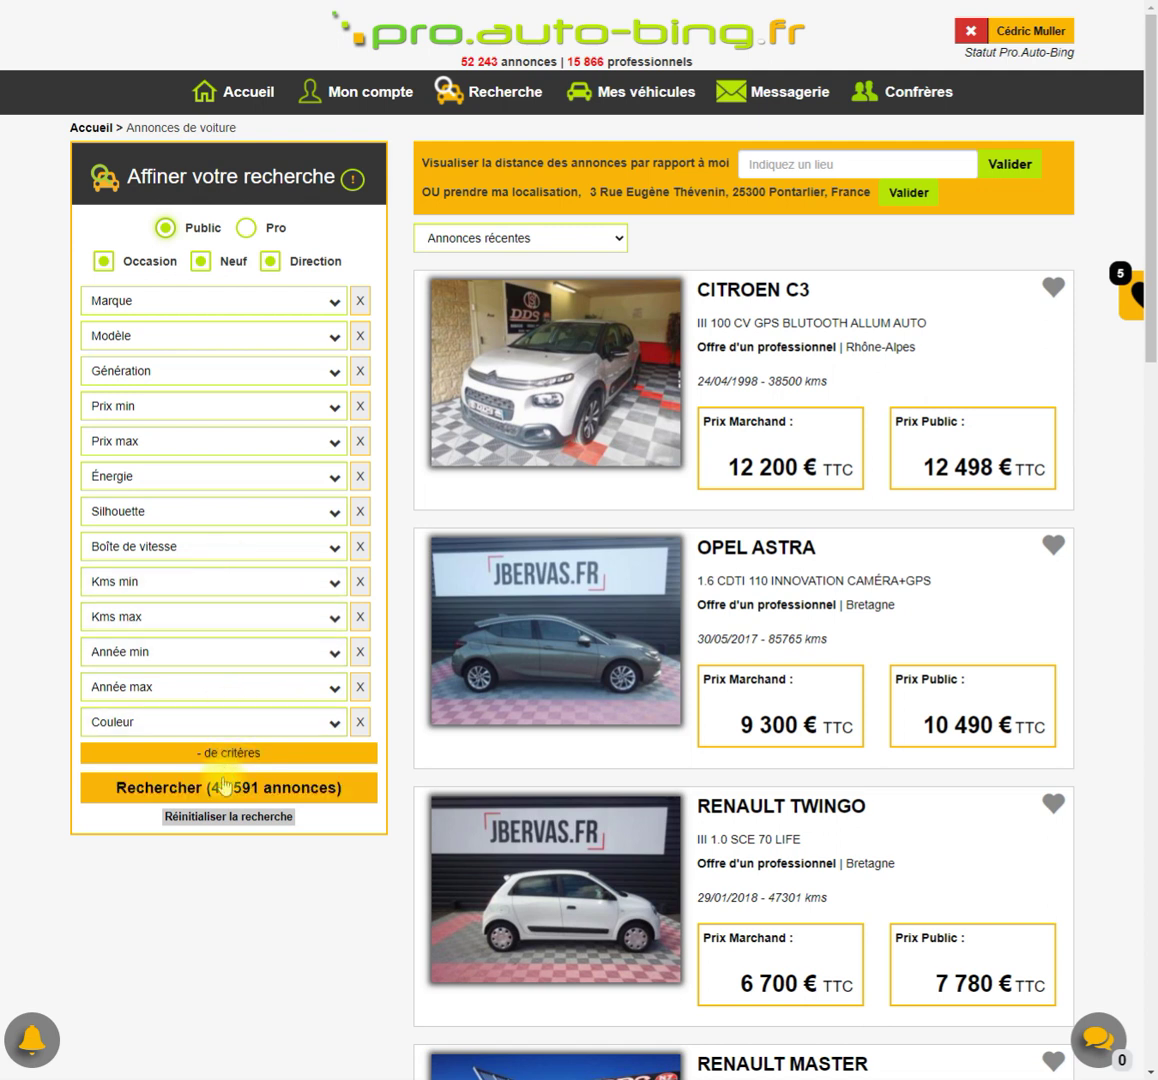
left_click(239, 791)
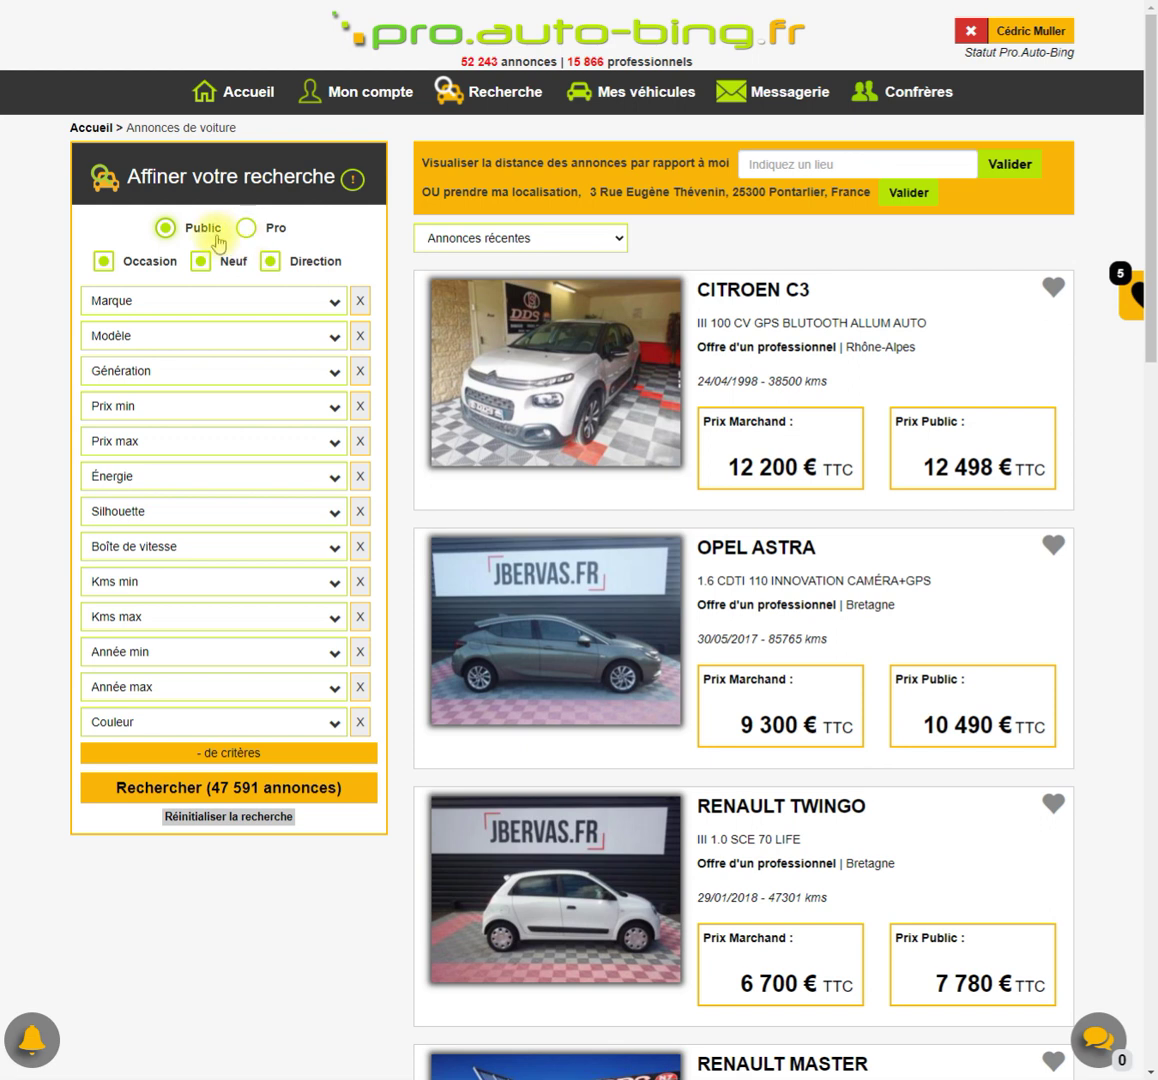
left_click(250, 790)
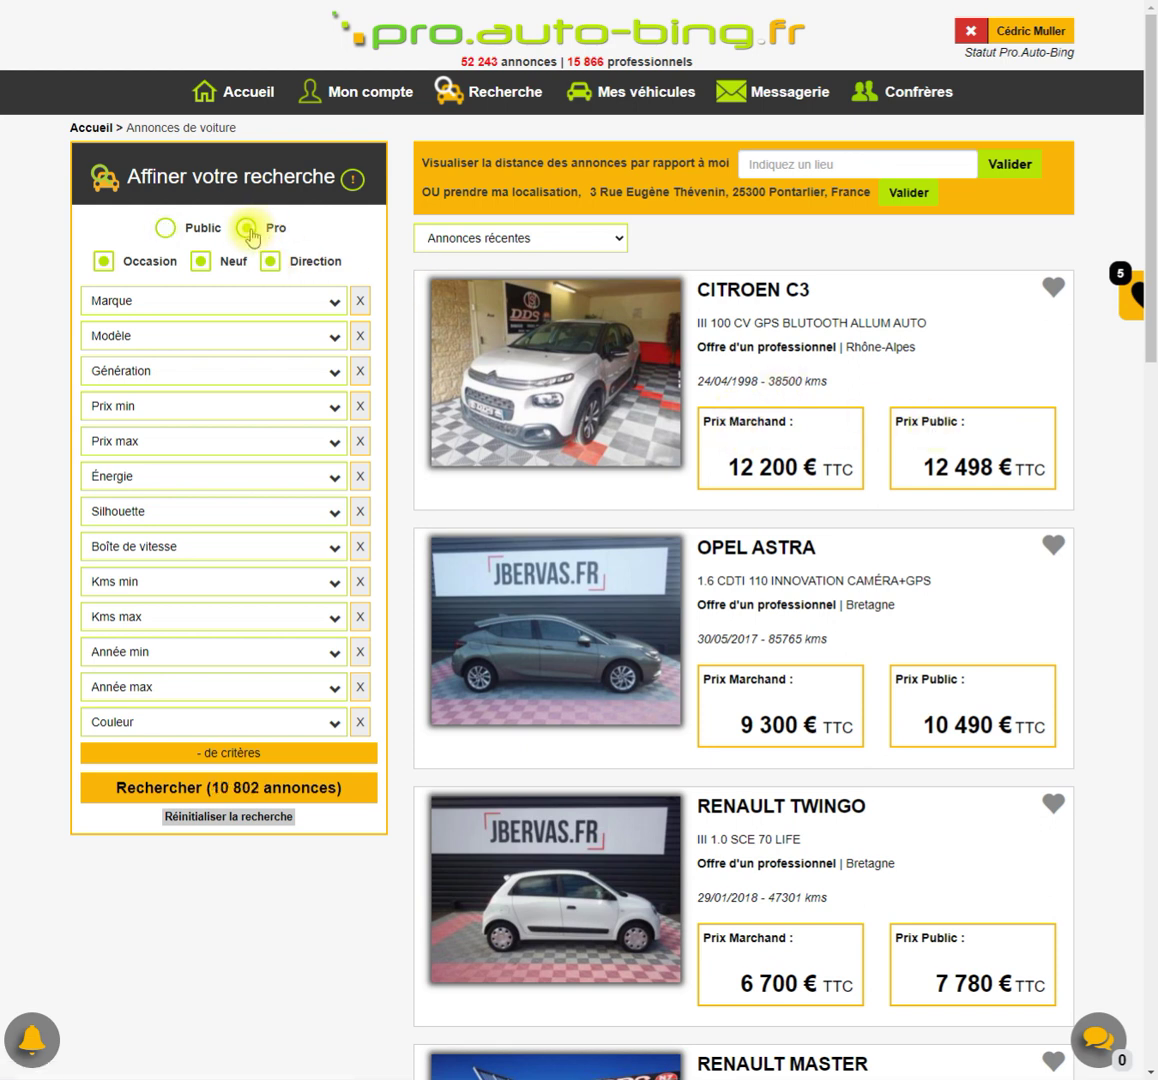
left_click(248, 230)
Step: Select the brands ALFA ROMEO and MERCEDES in the brand filter, and clear that filter again
left_click(176, 300)
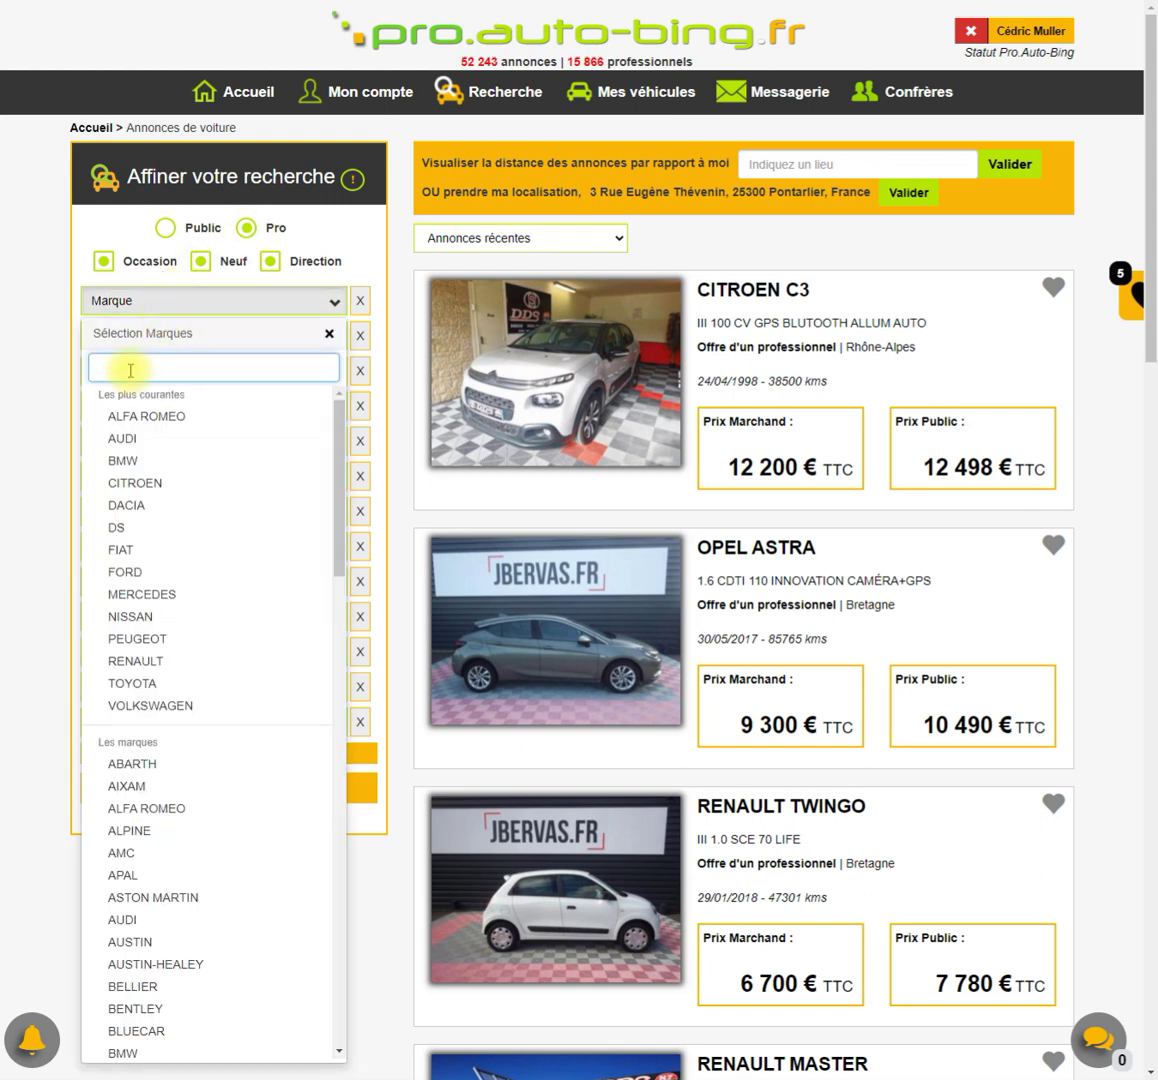
left_click(200, 415)
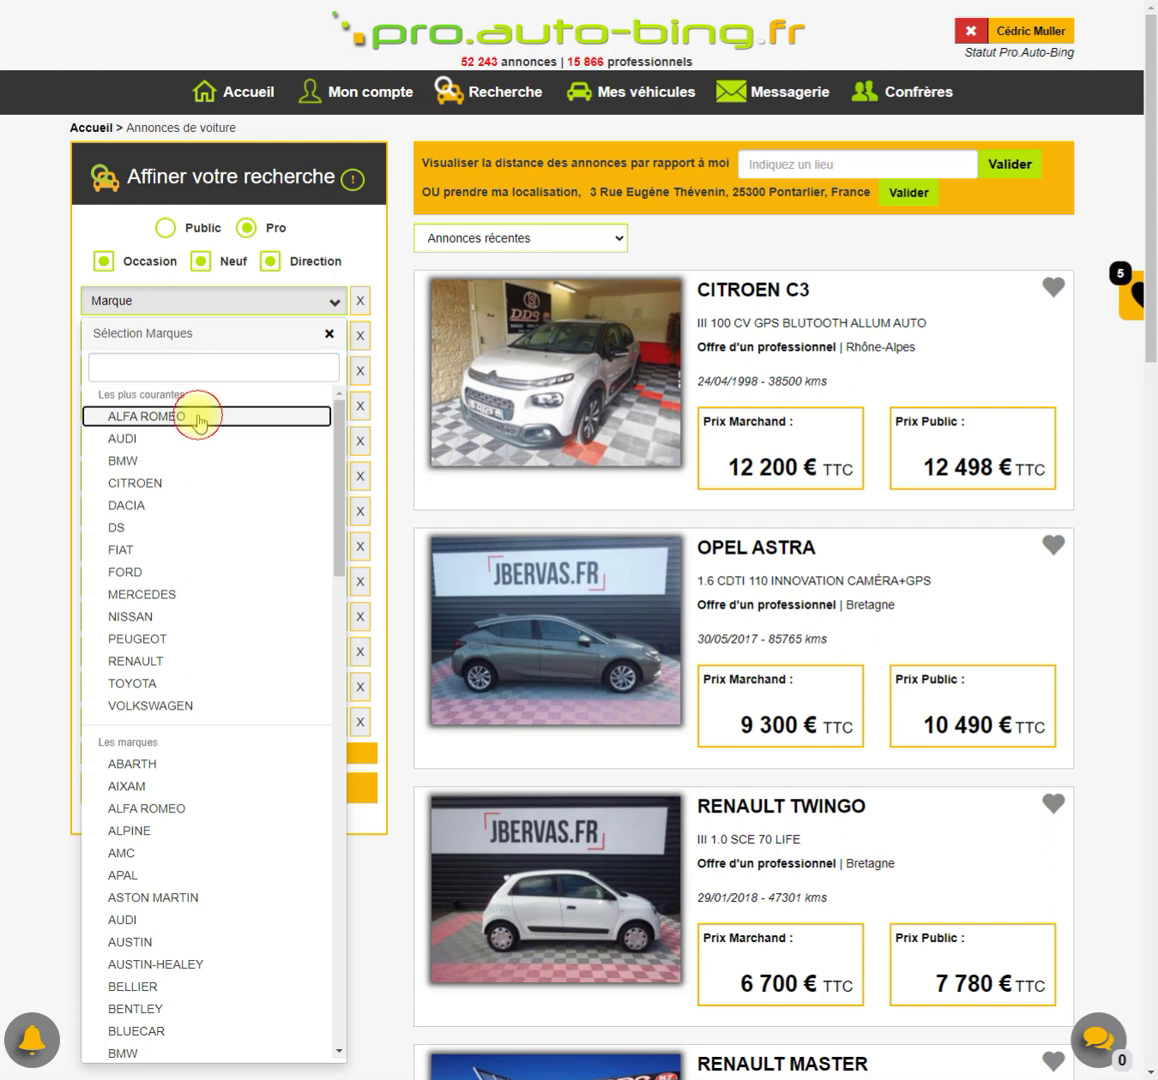
left_click(199, 593)
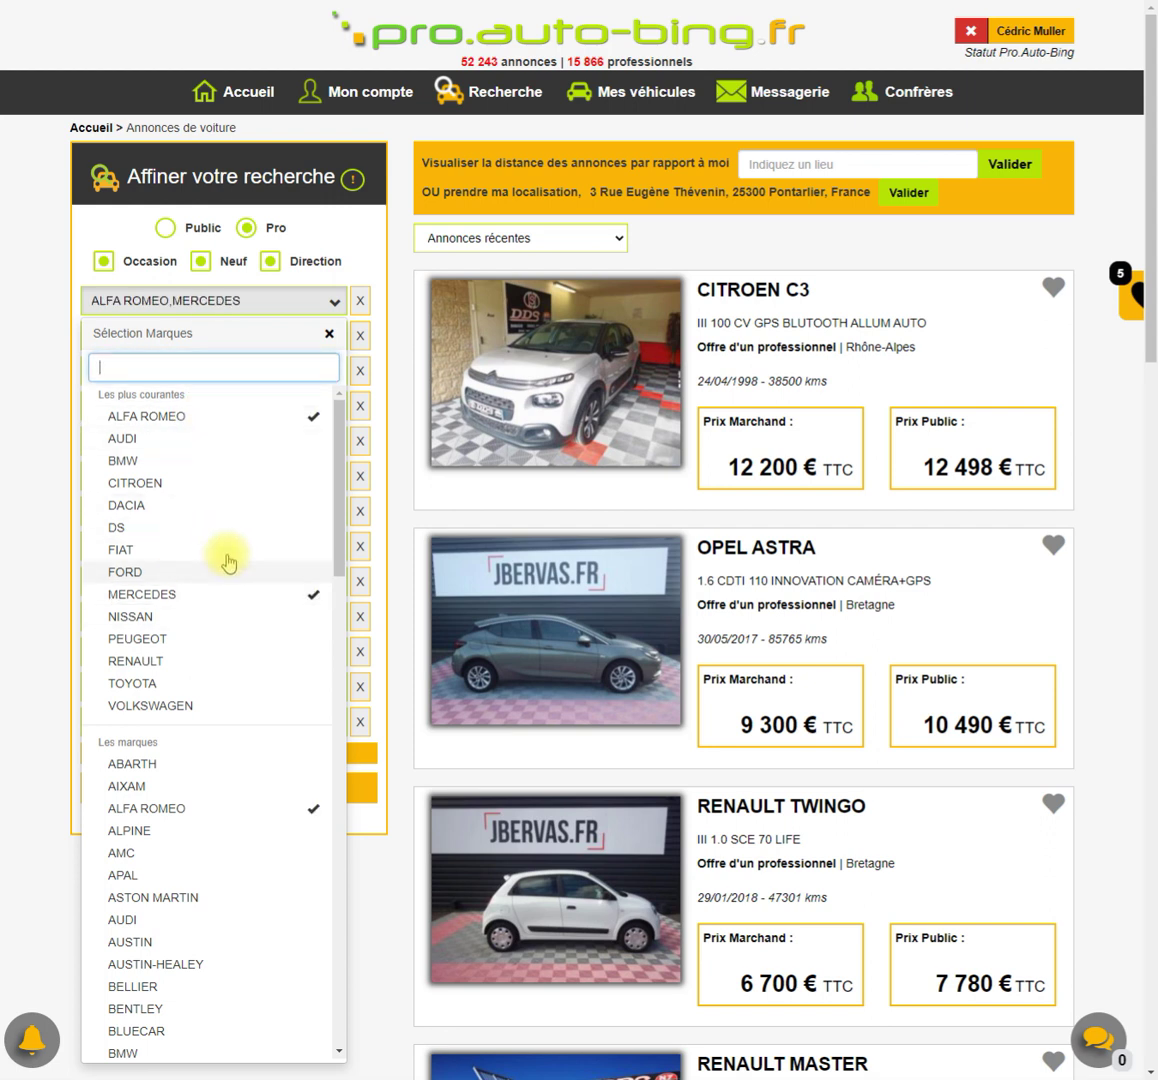
left_click(329, 336)
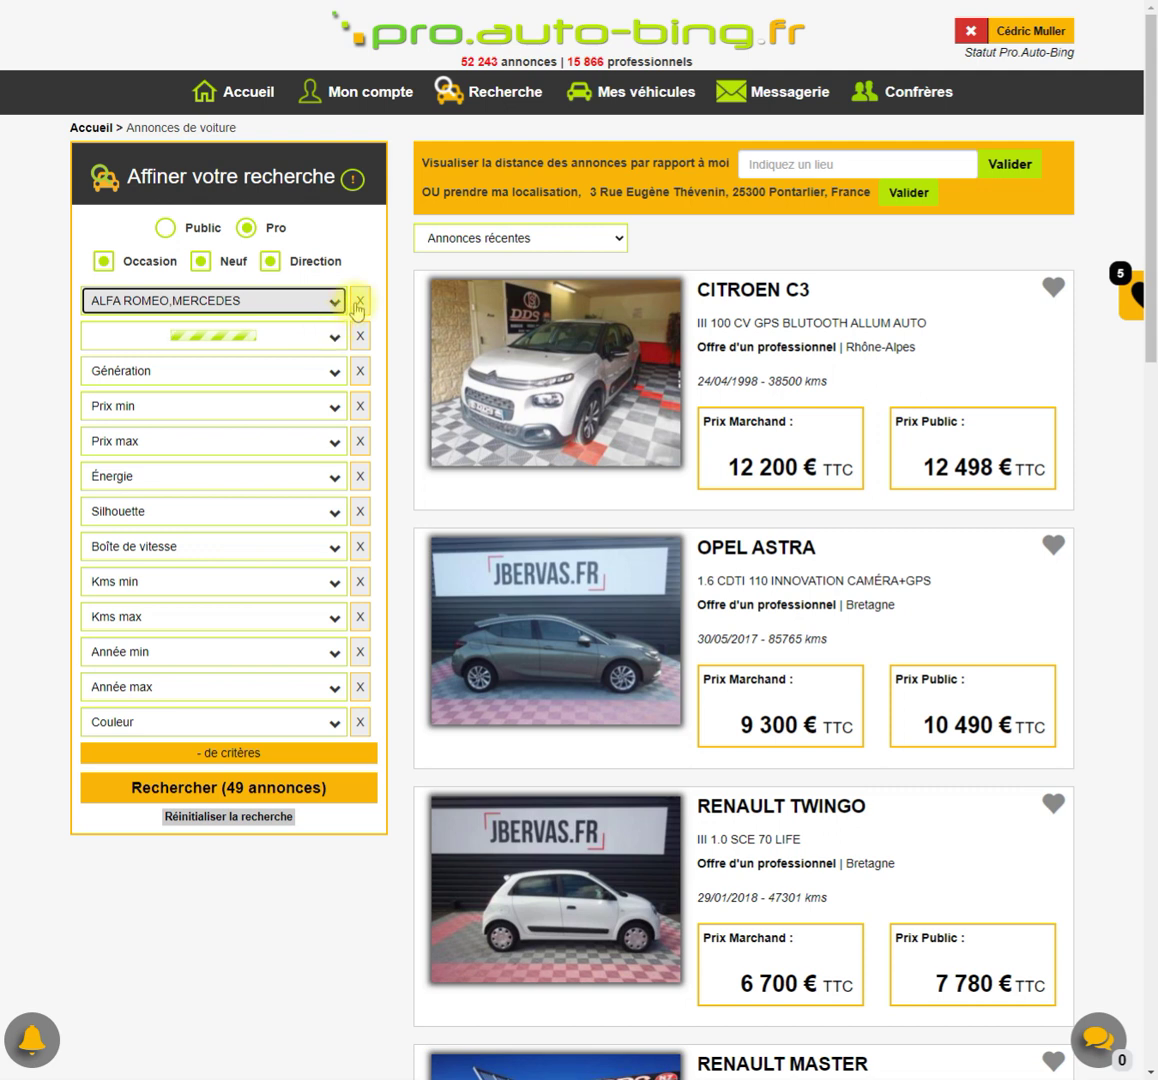
left_click(359, 302)
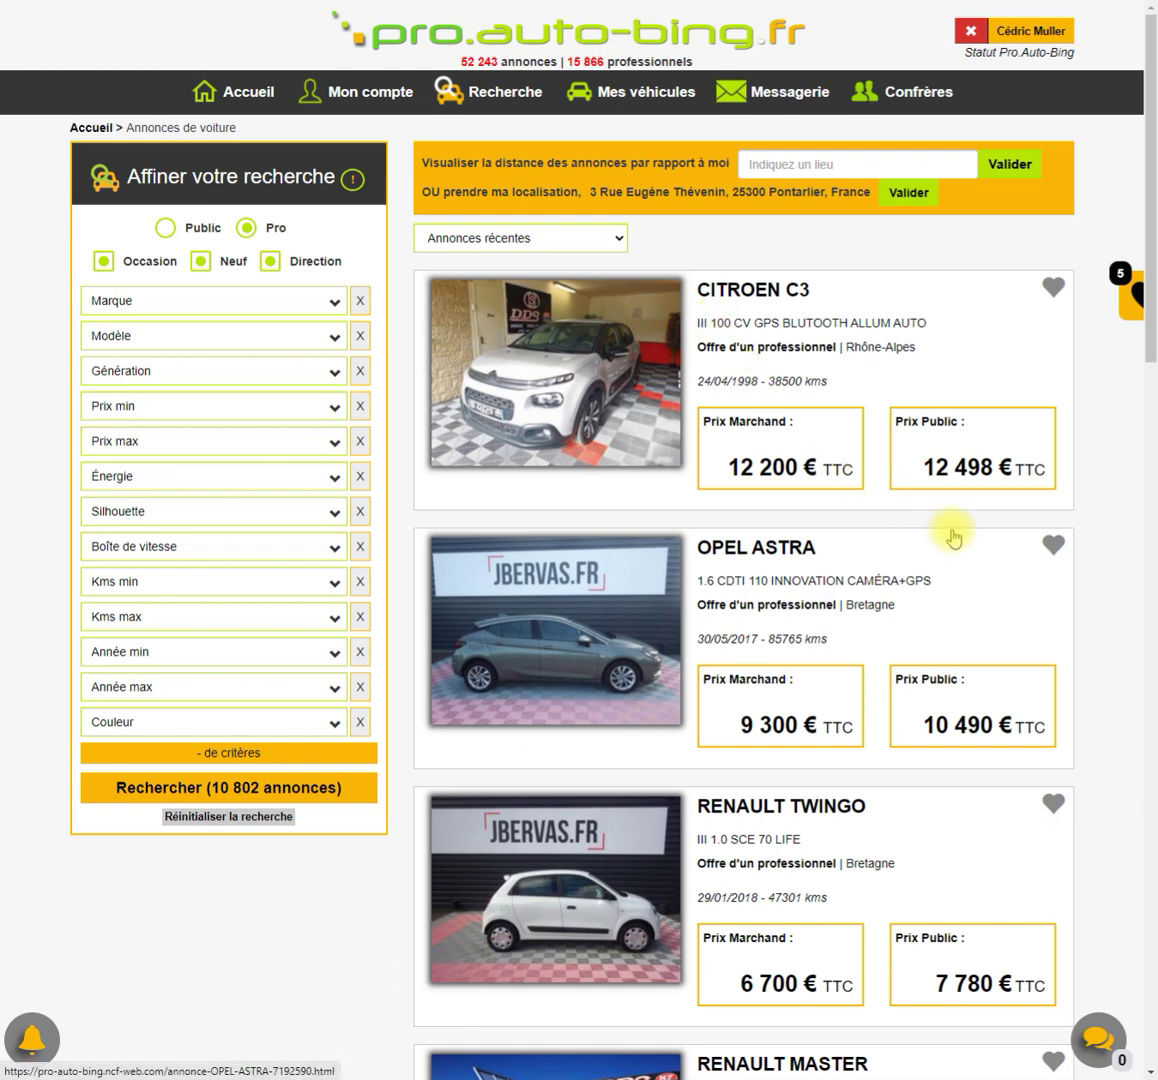
Step: Browse the professional vehicle listings with their trade and public prices, and review the available sort orders
scroll(953, 538, "down", 4)
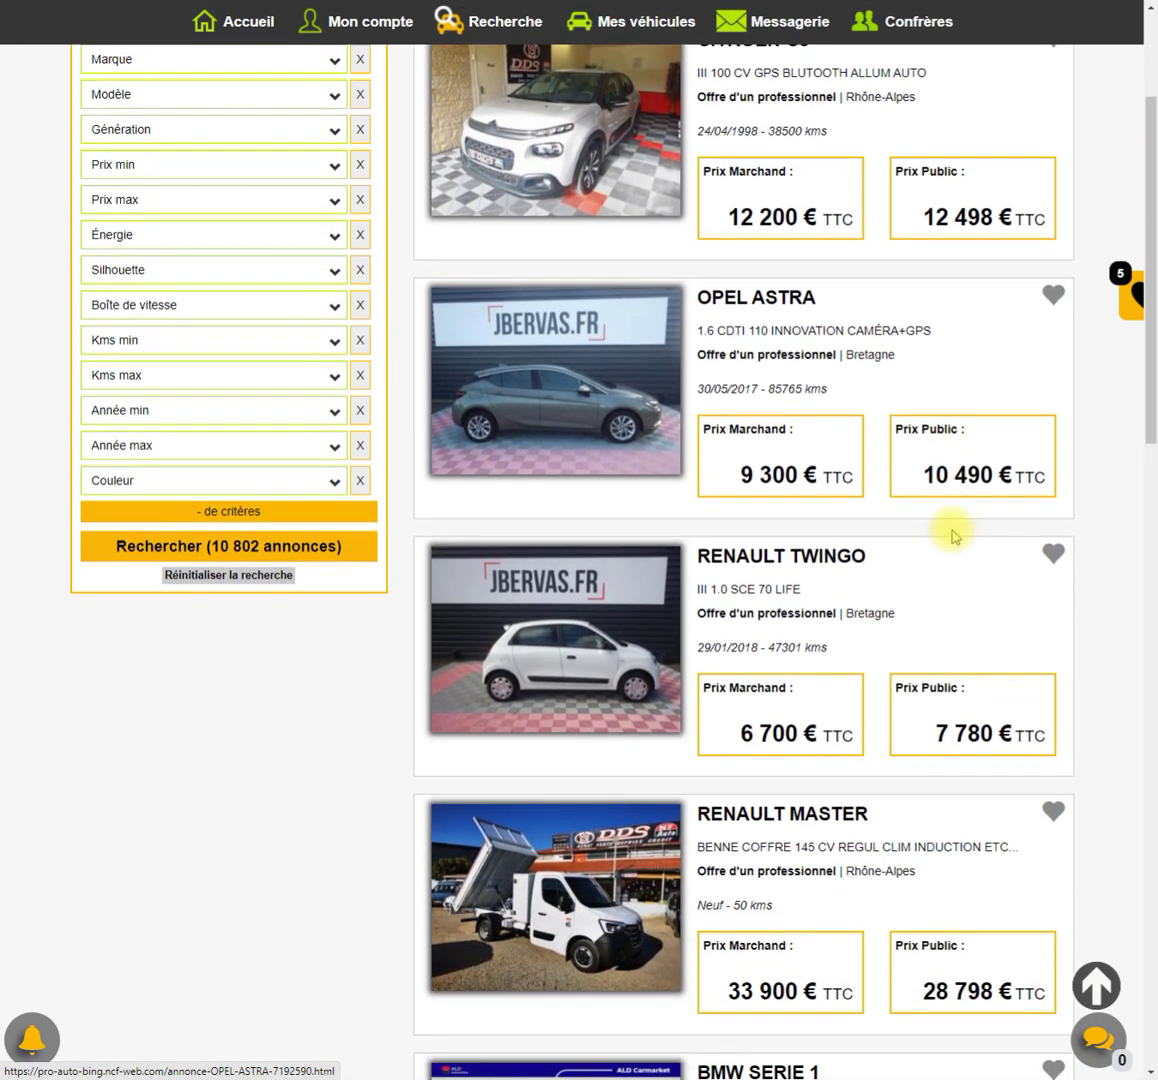
scroll(953, 540, "down", 9)
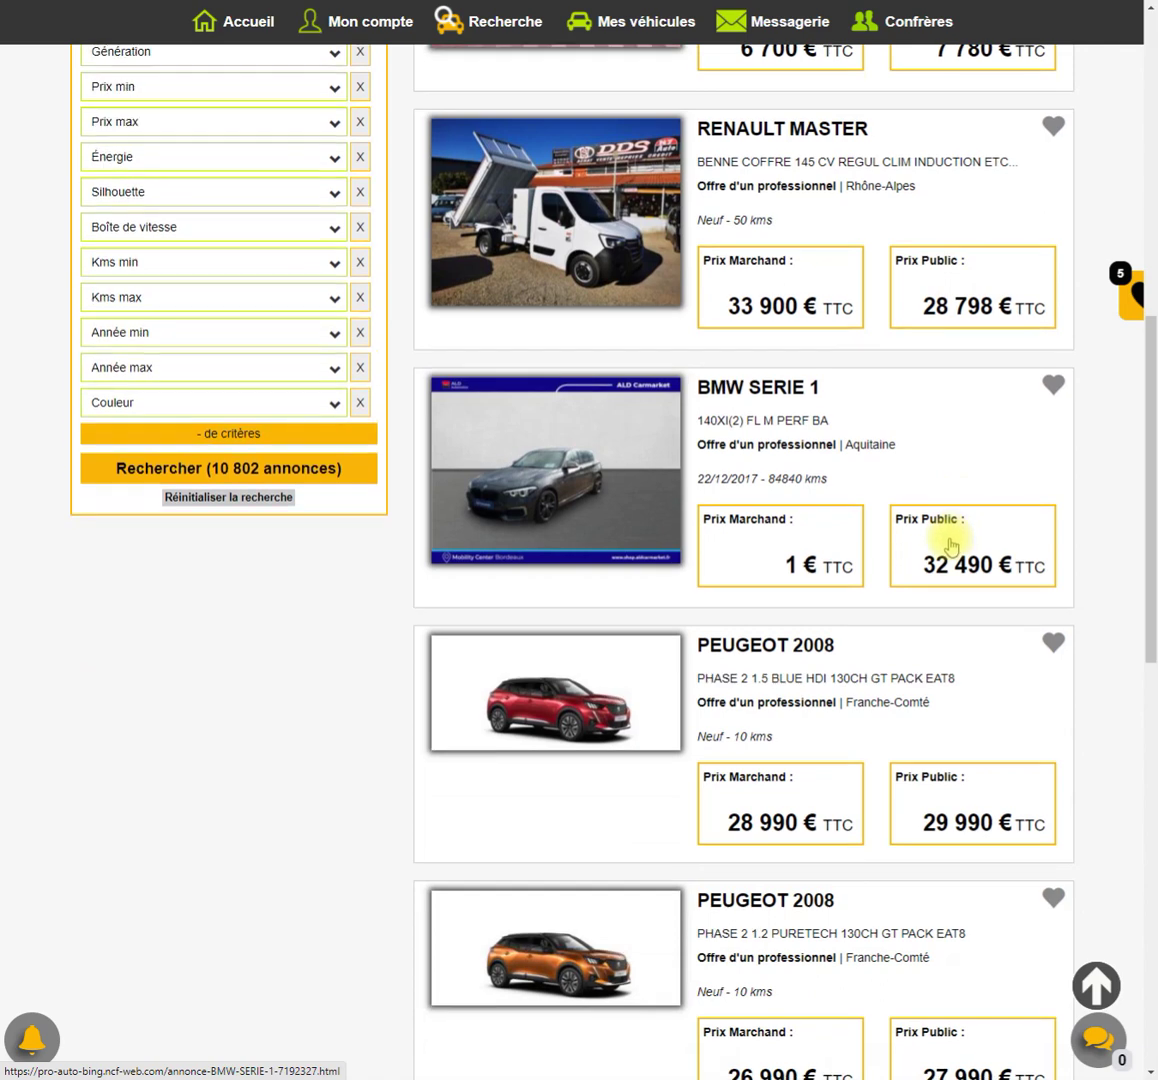
scroll(951, 550, "down", 7)
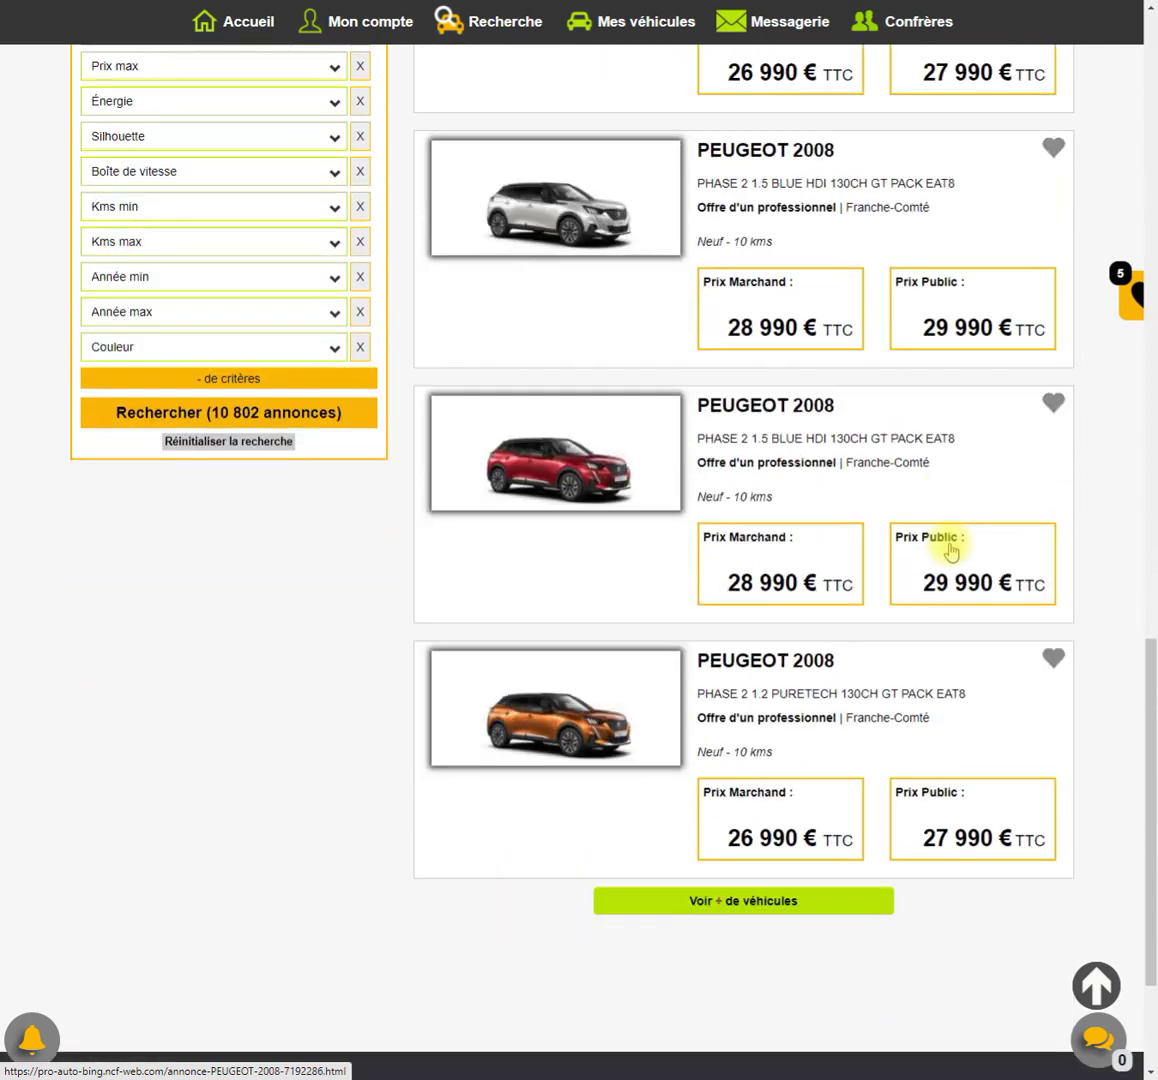
scroll(951, 550, "down", 3)
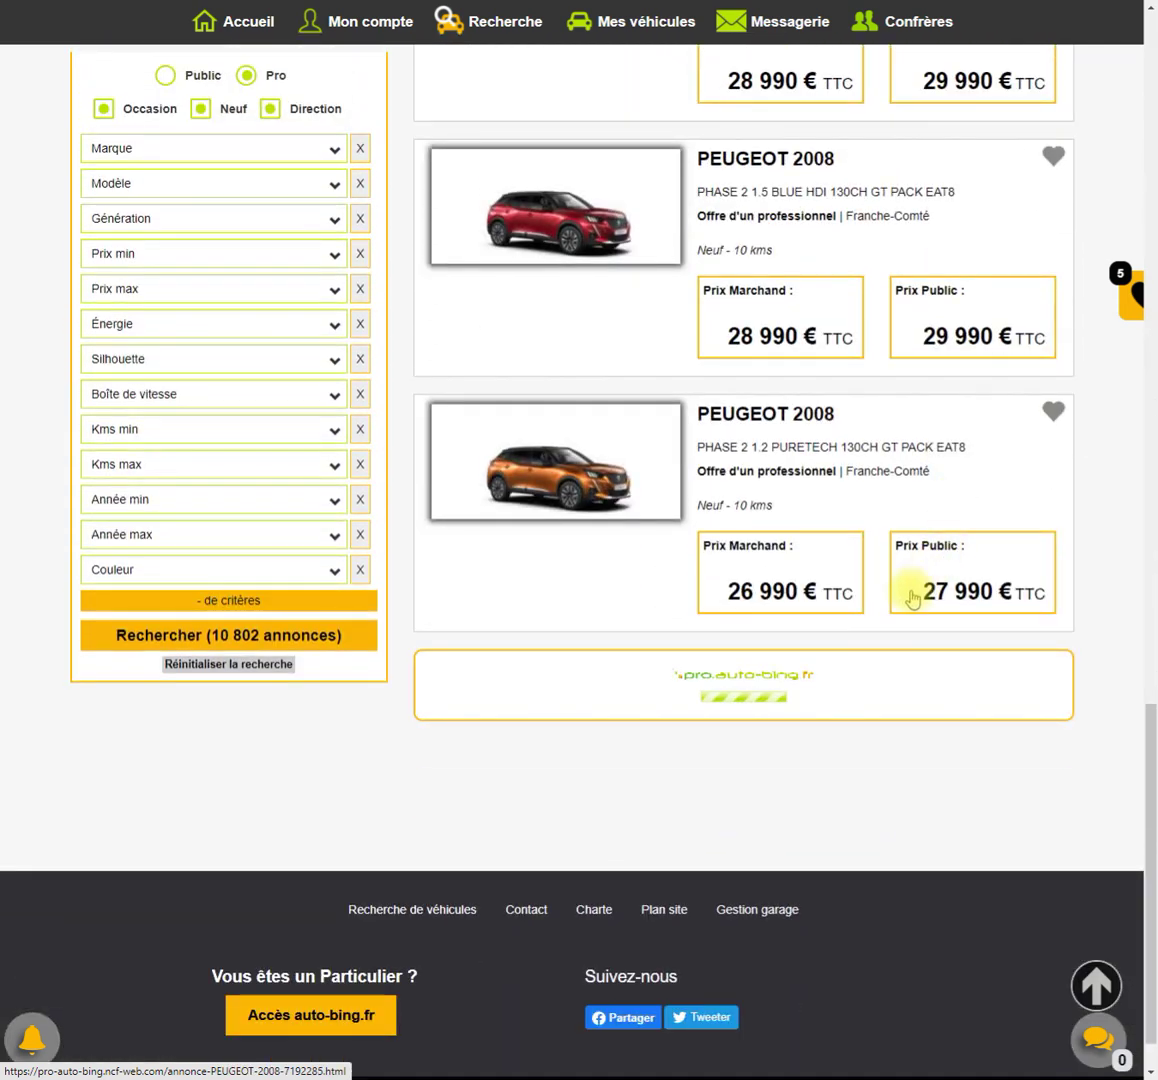
scroll(814, 672, "down", 6)
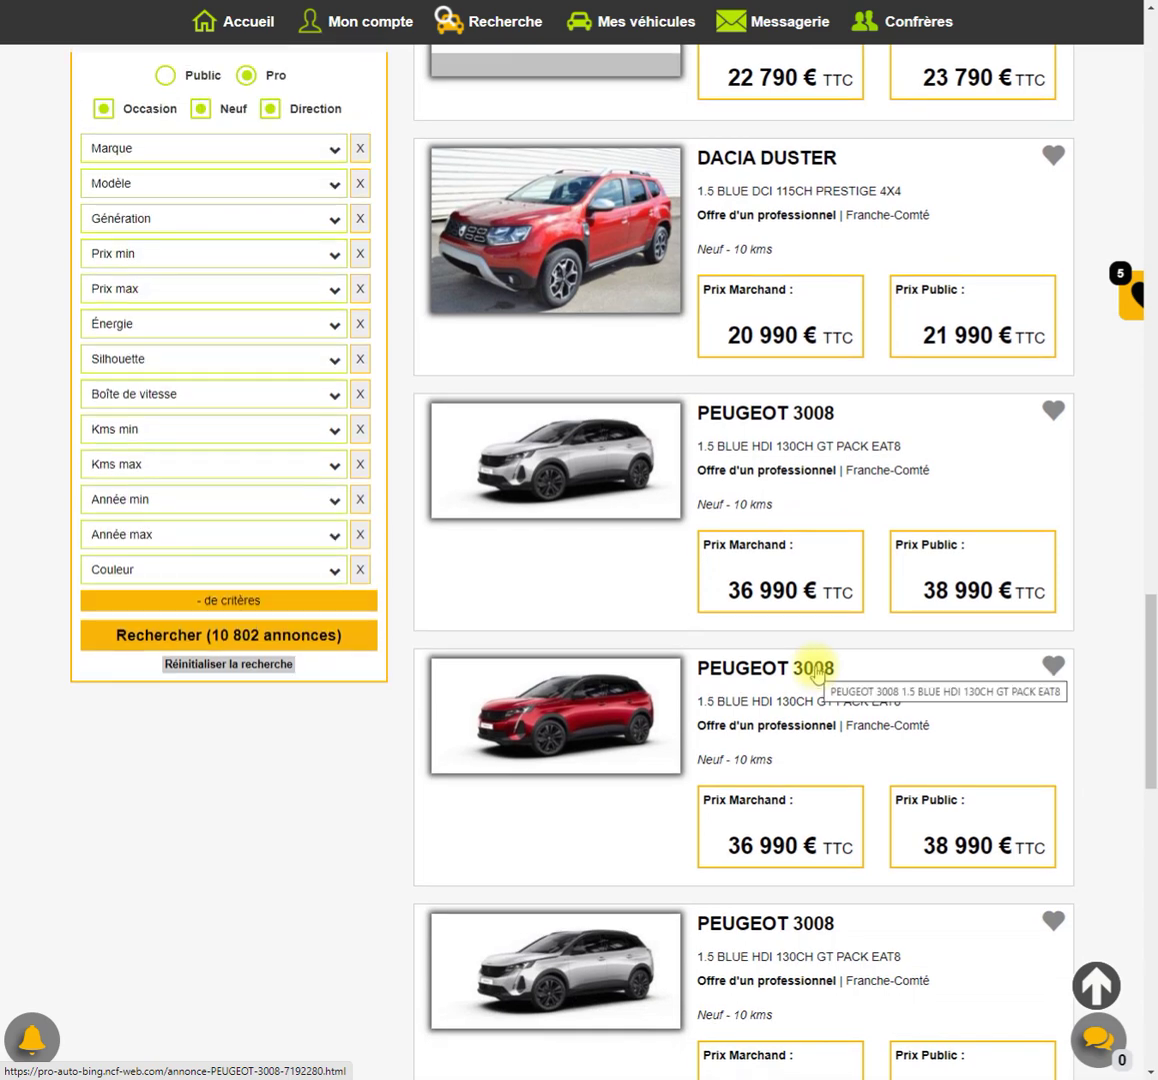
scroll(729, 664, "up", 3)
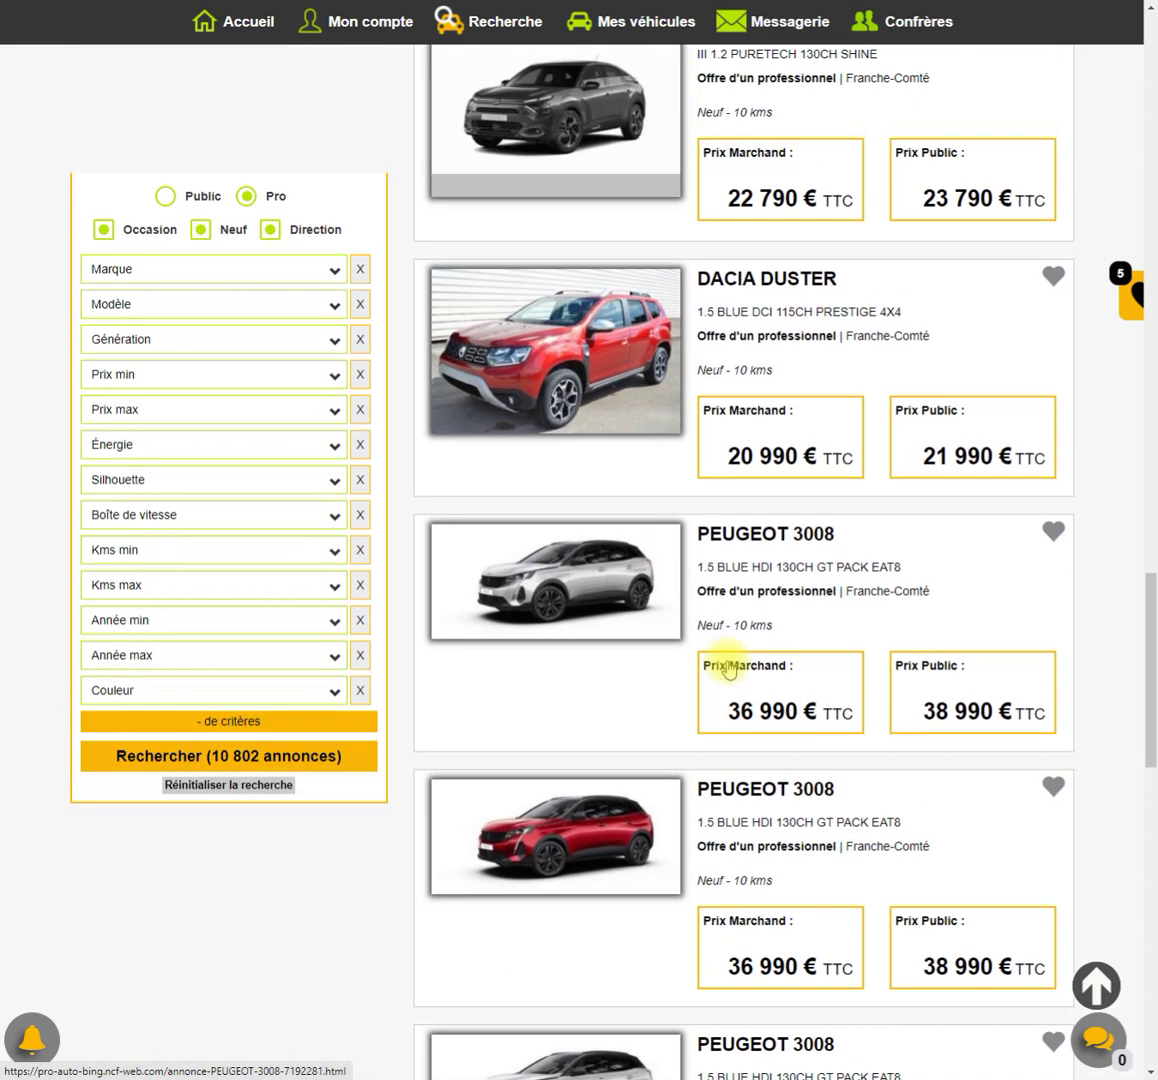
scroll(729, 667, "up", 6)
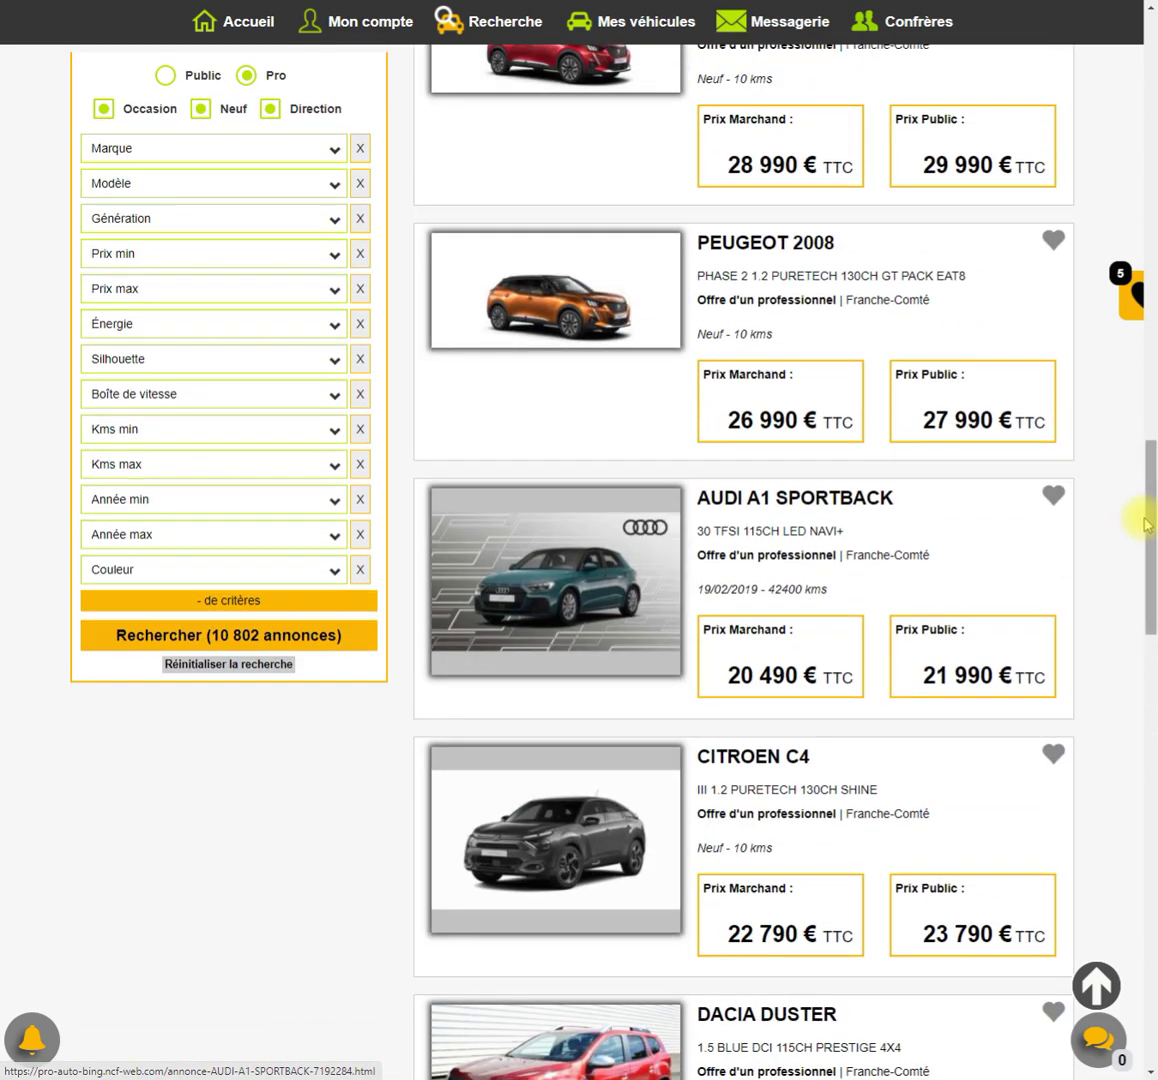
left_click(1096, 990)
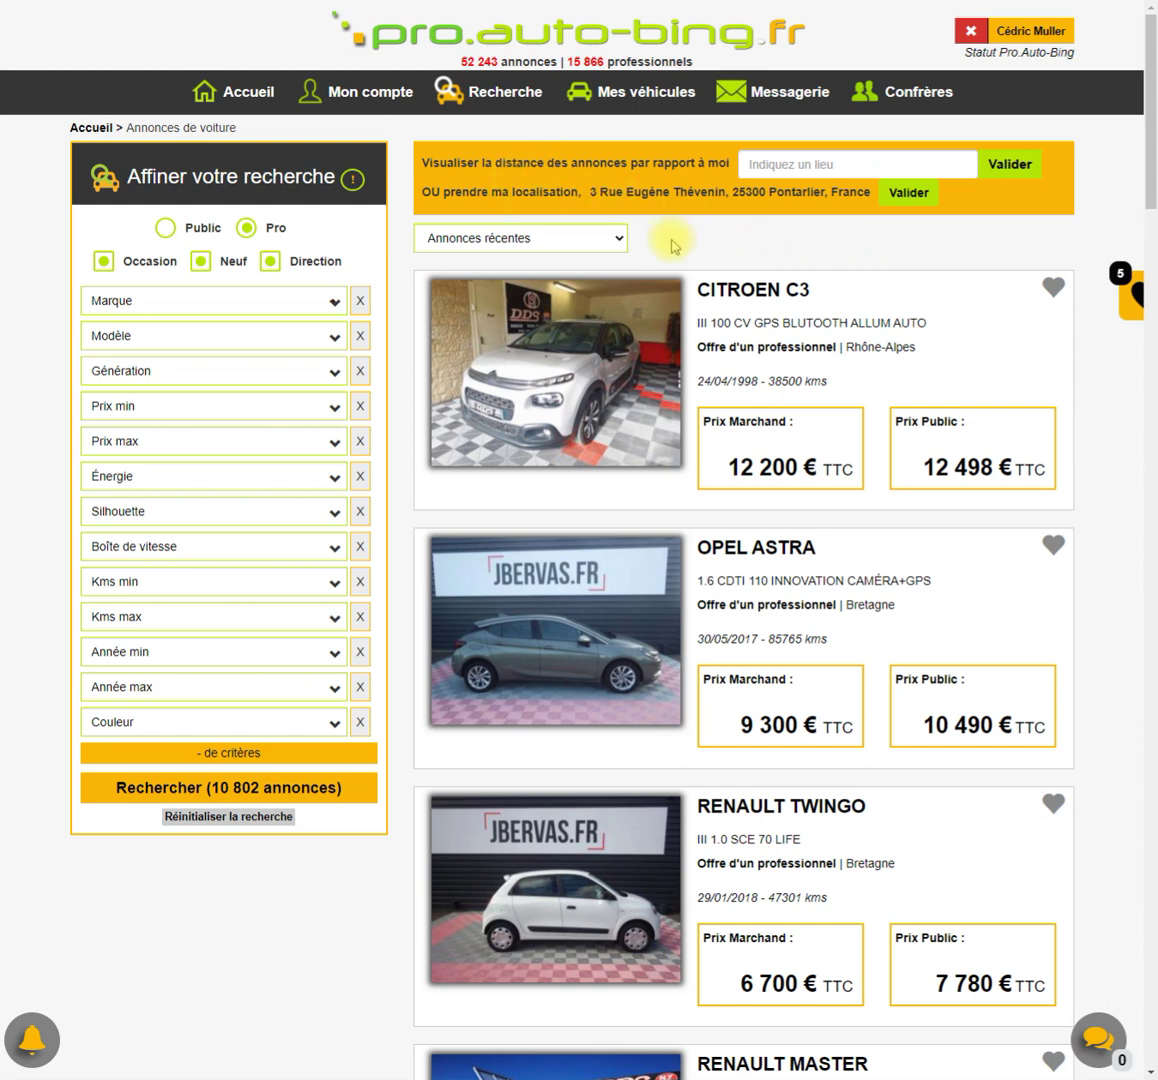
left_click(619, 244)
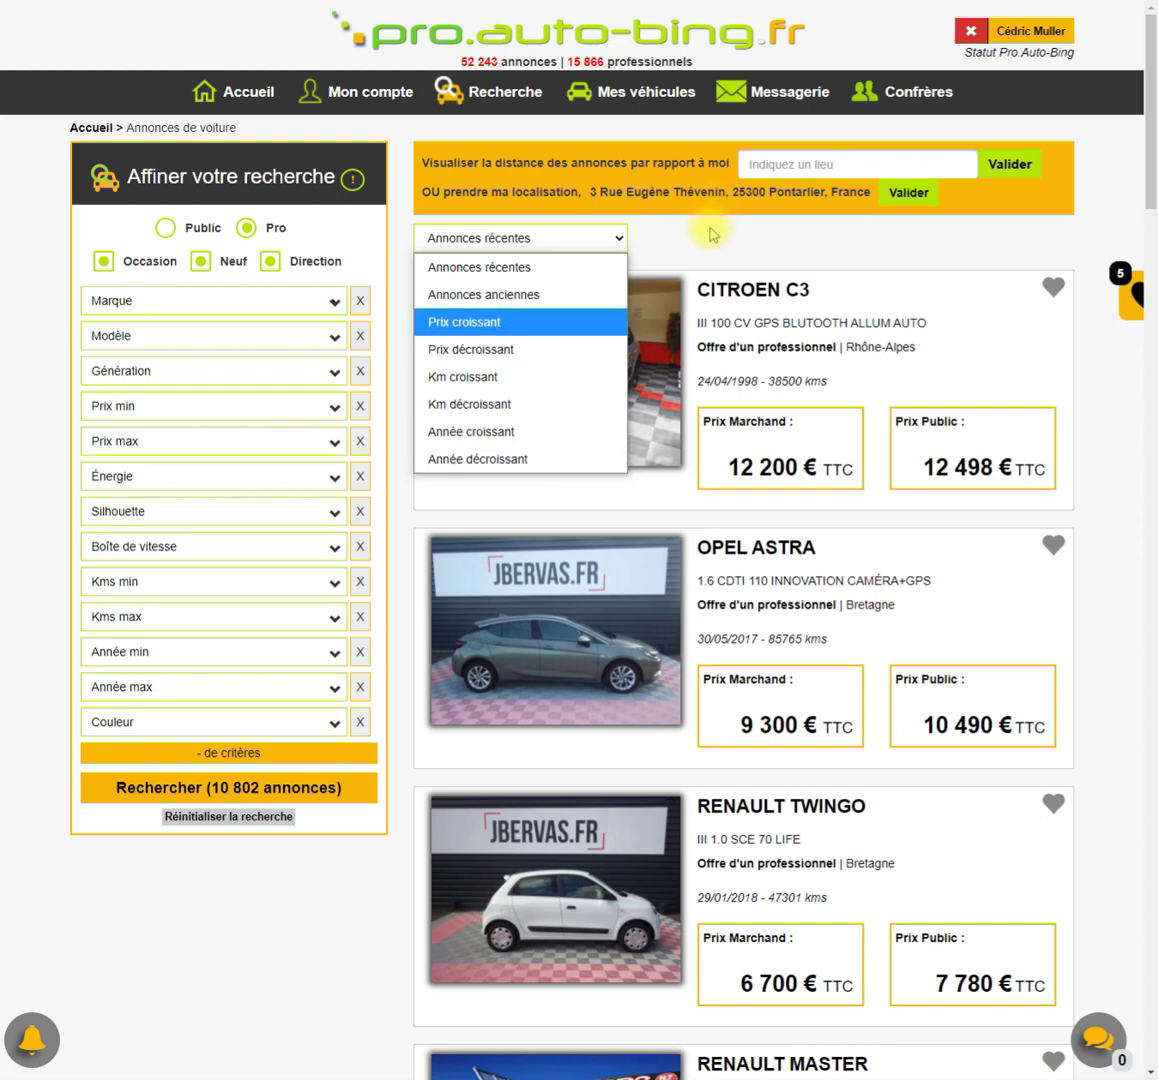
left_click(680, 238)
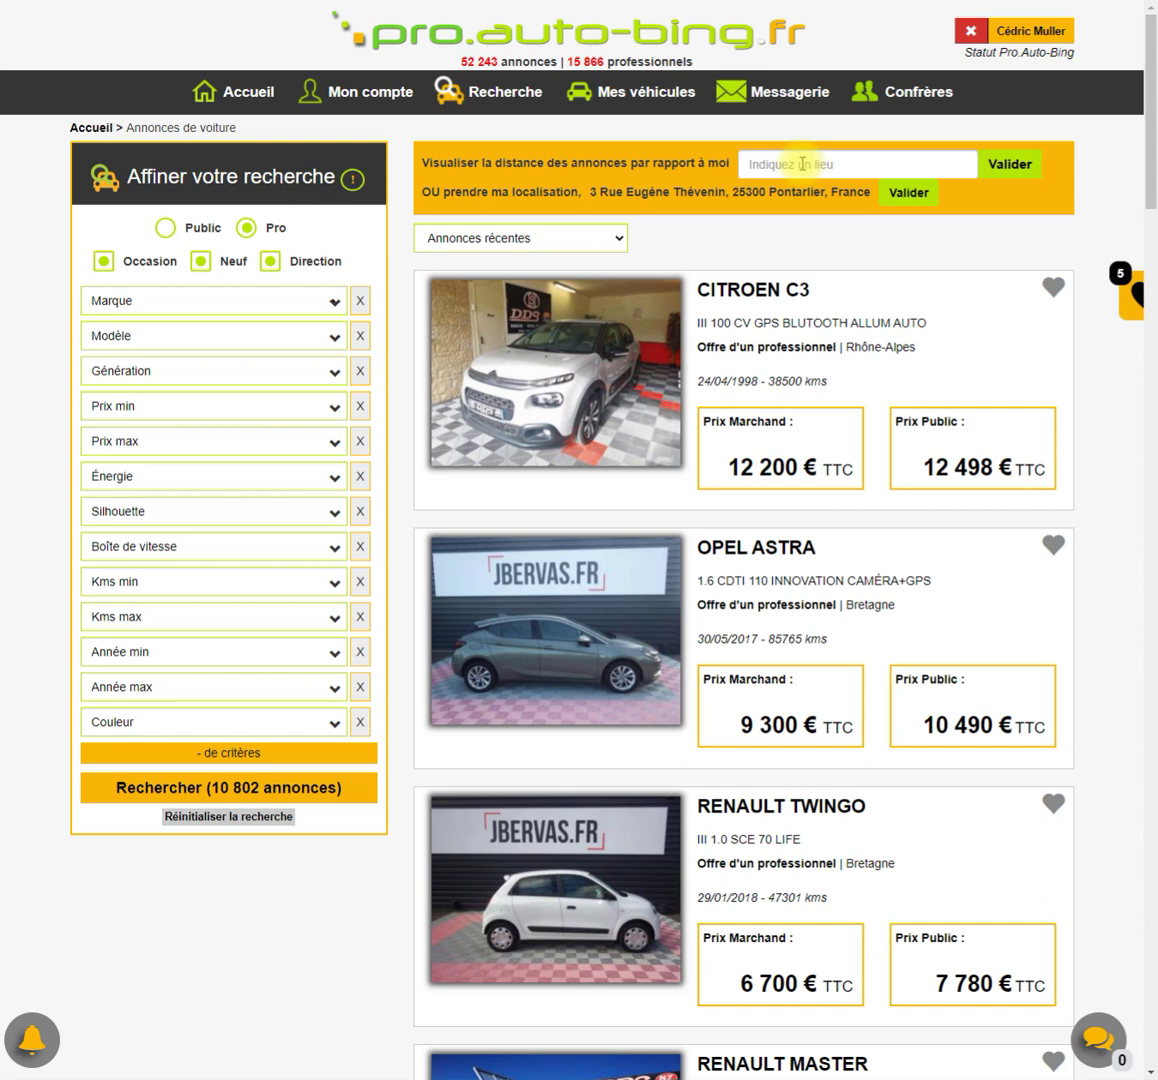
Step: Apply the detected current location to the listings and examine the distance shown for each vehicle
left_click(908, 194)
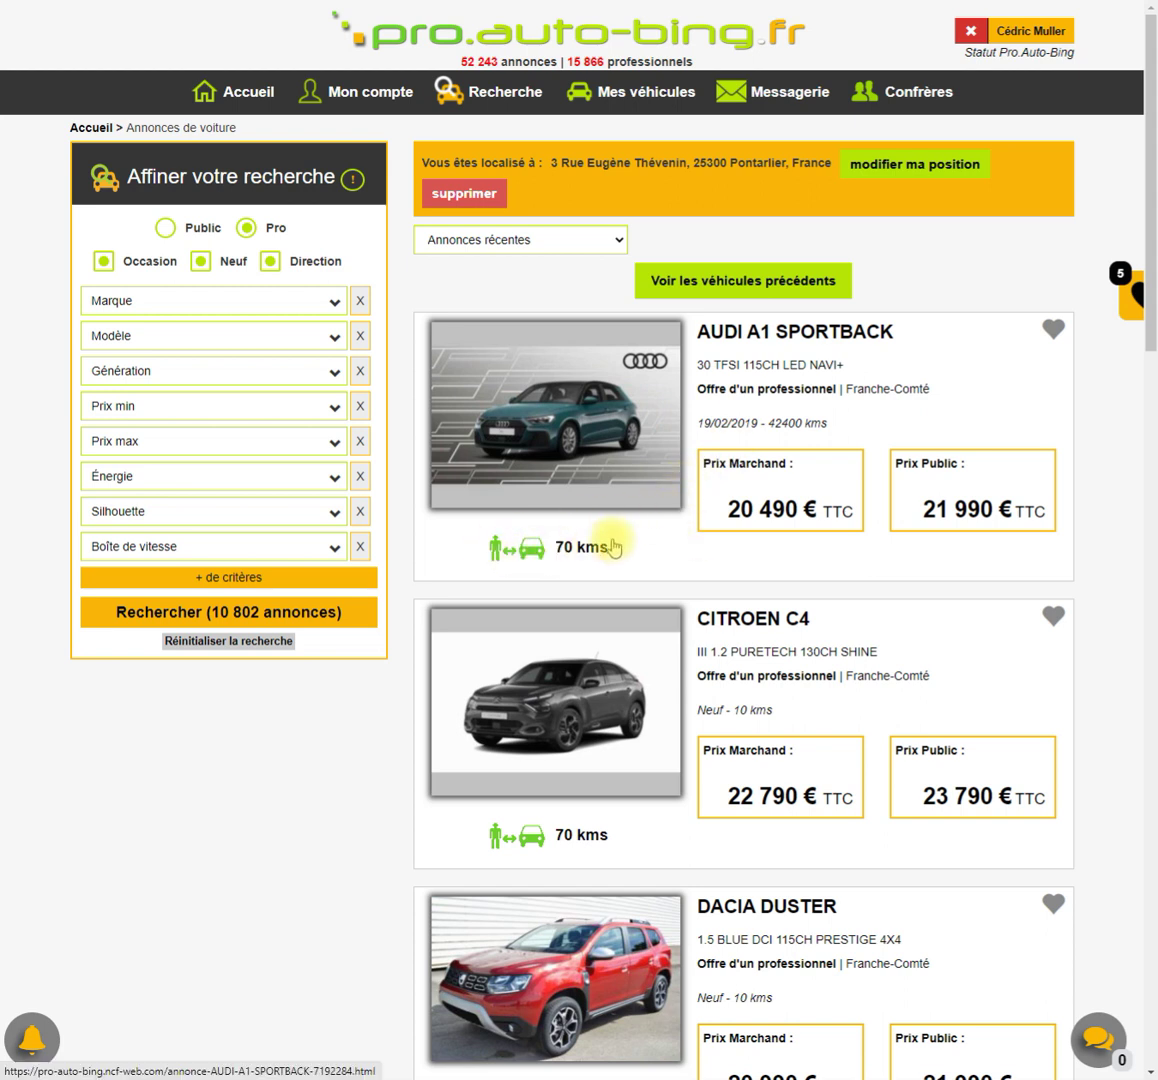
scroll(632, 546, "down", 5)
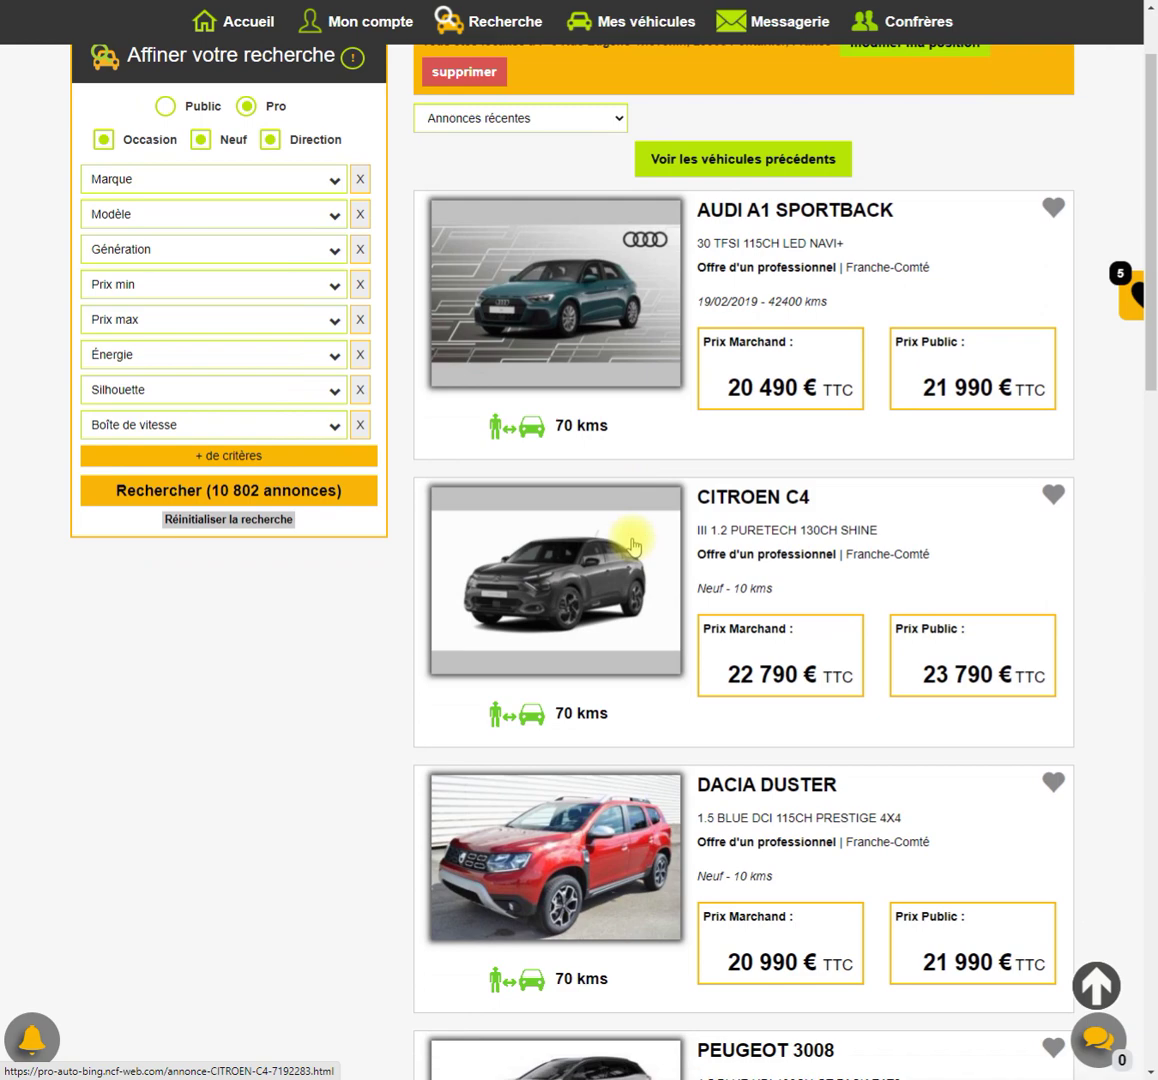
scroll(672, 548, "down", 3)
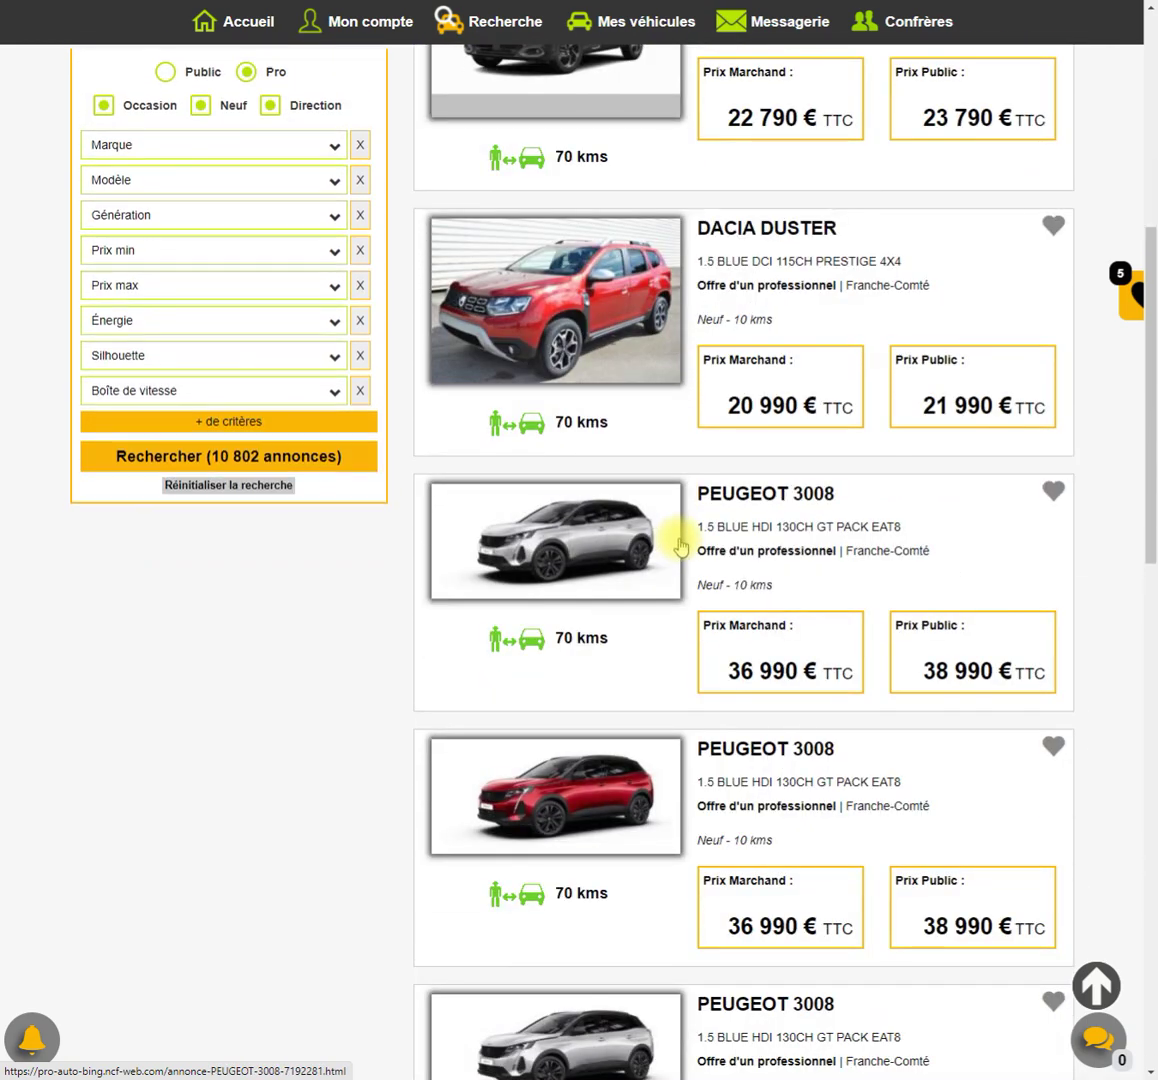
scroll(677, 538, "up", 5)
scroll(881, 429, "down", 8)
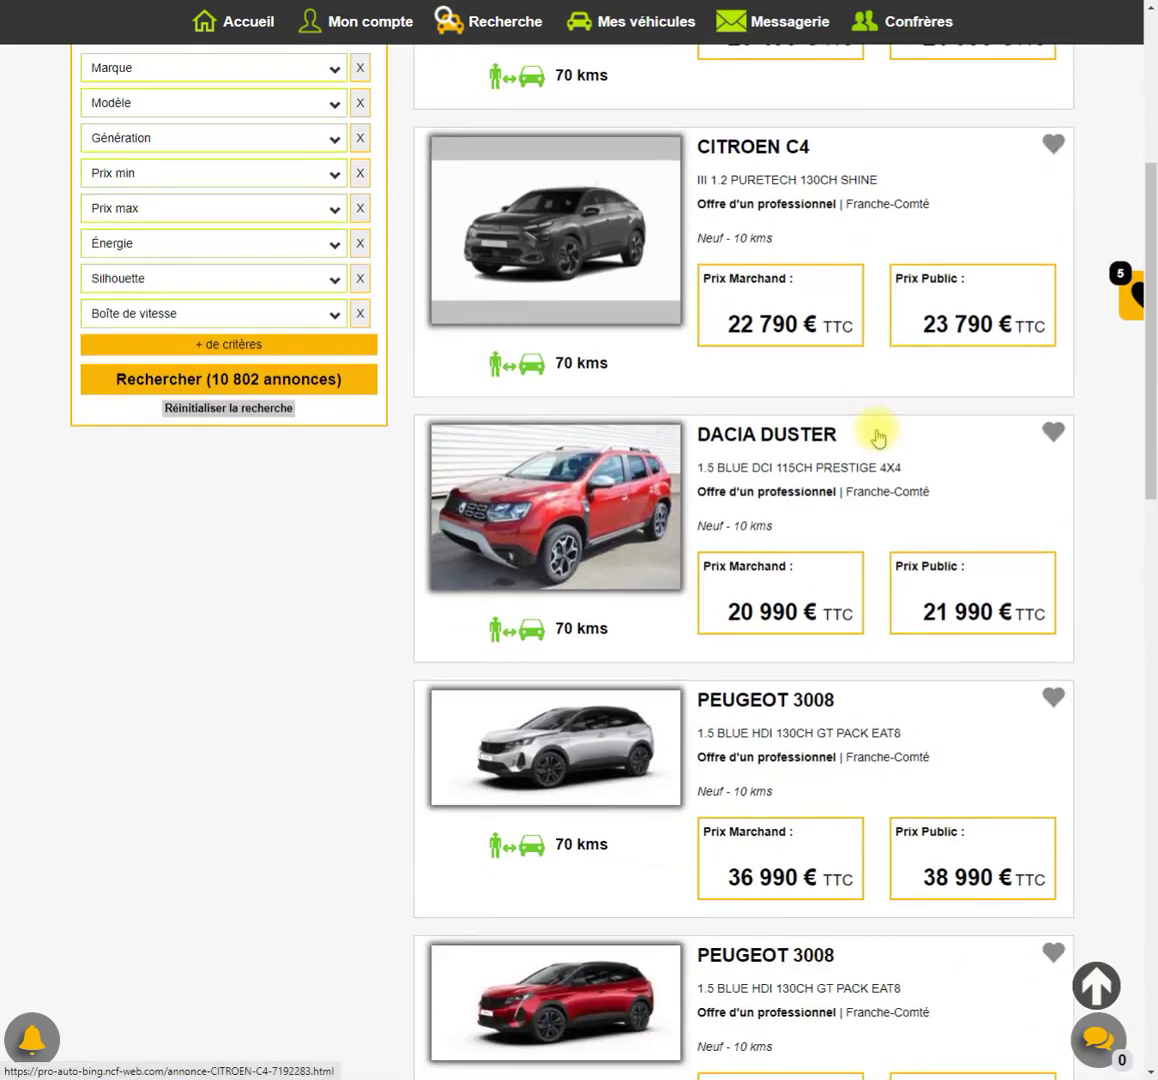
scroll(876, 437, "down", 2)
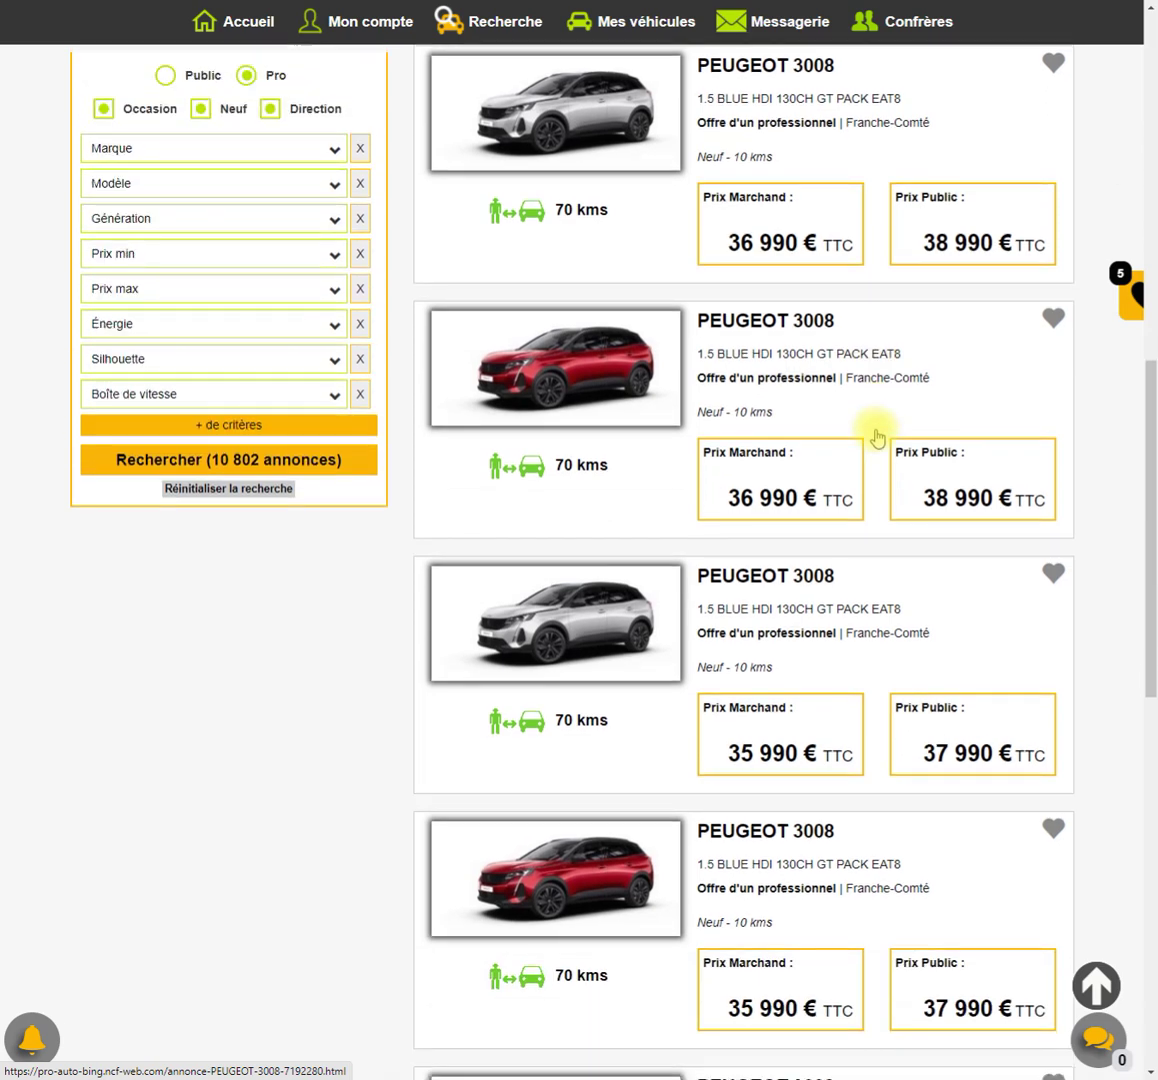
scroll(876, 437, "up", 7)
scroll(876, 437, "up", 5)
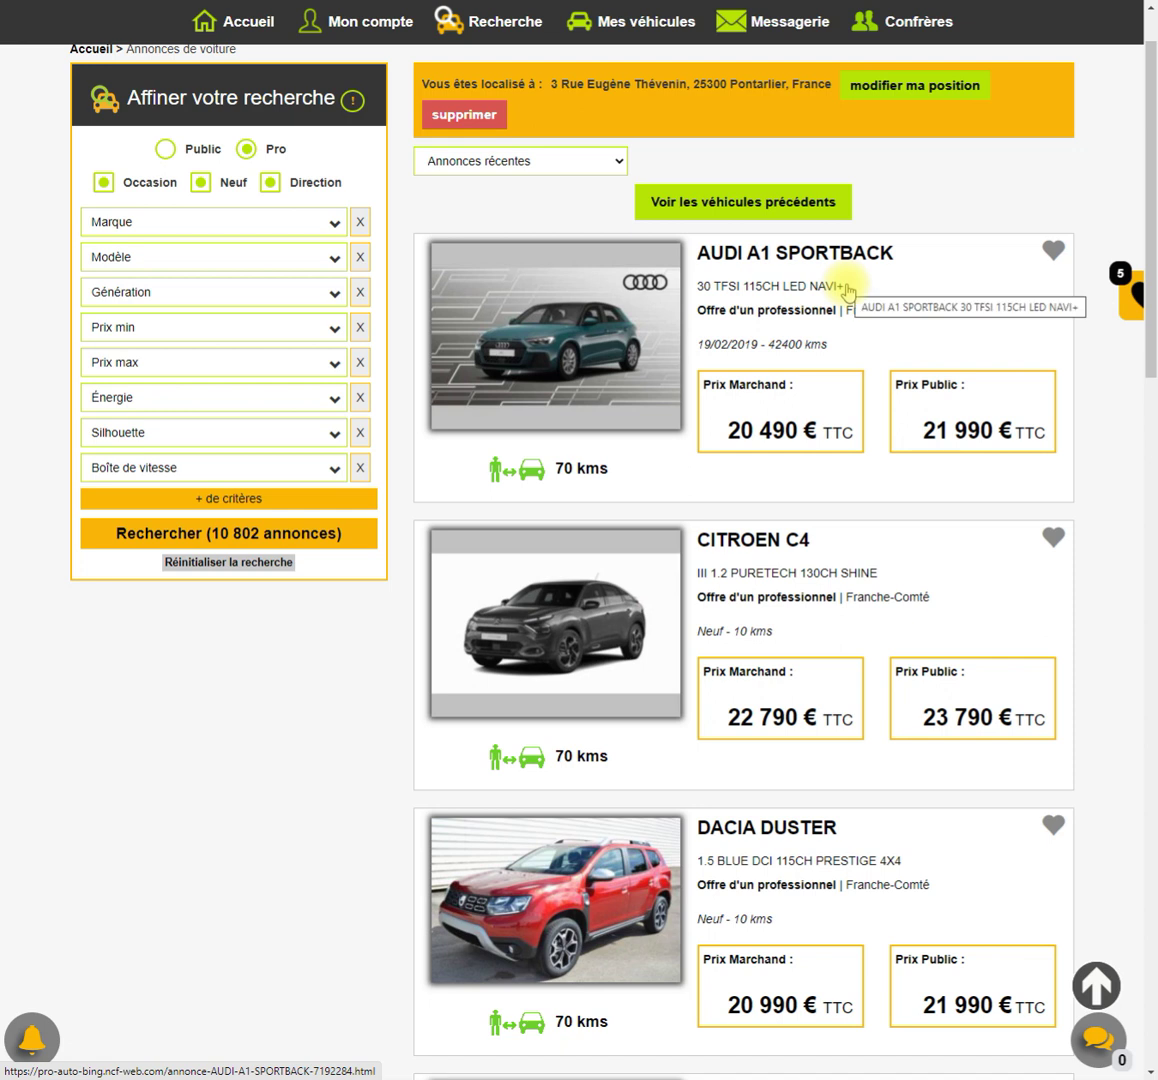
Step: Review the sort orders offered with a location set, and remove the saved location
left_click(616, 164)
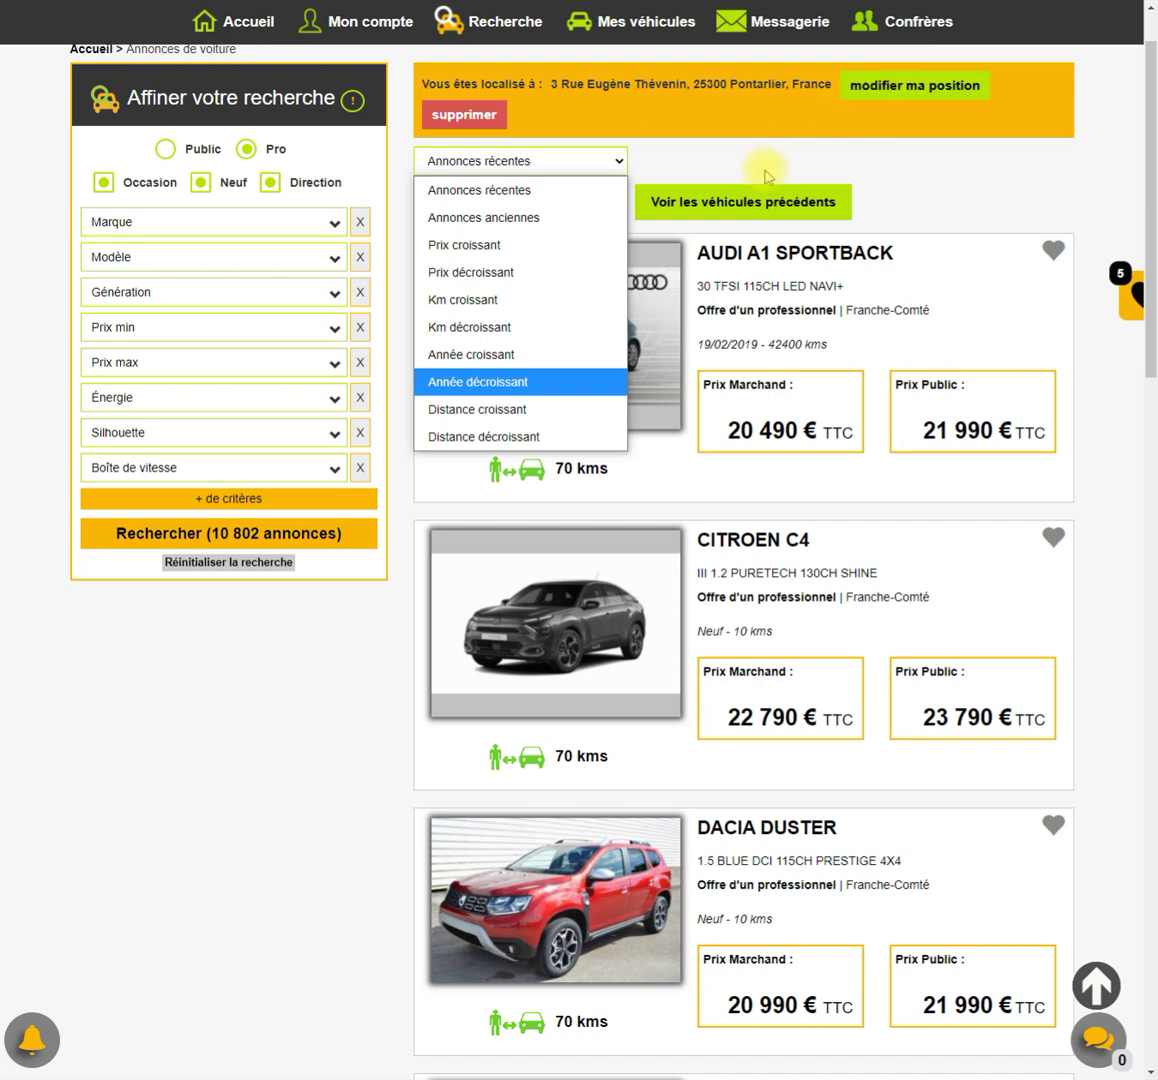
left_click(475, 118)
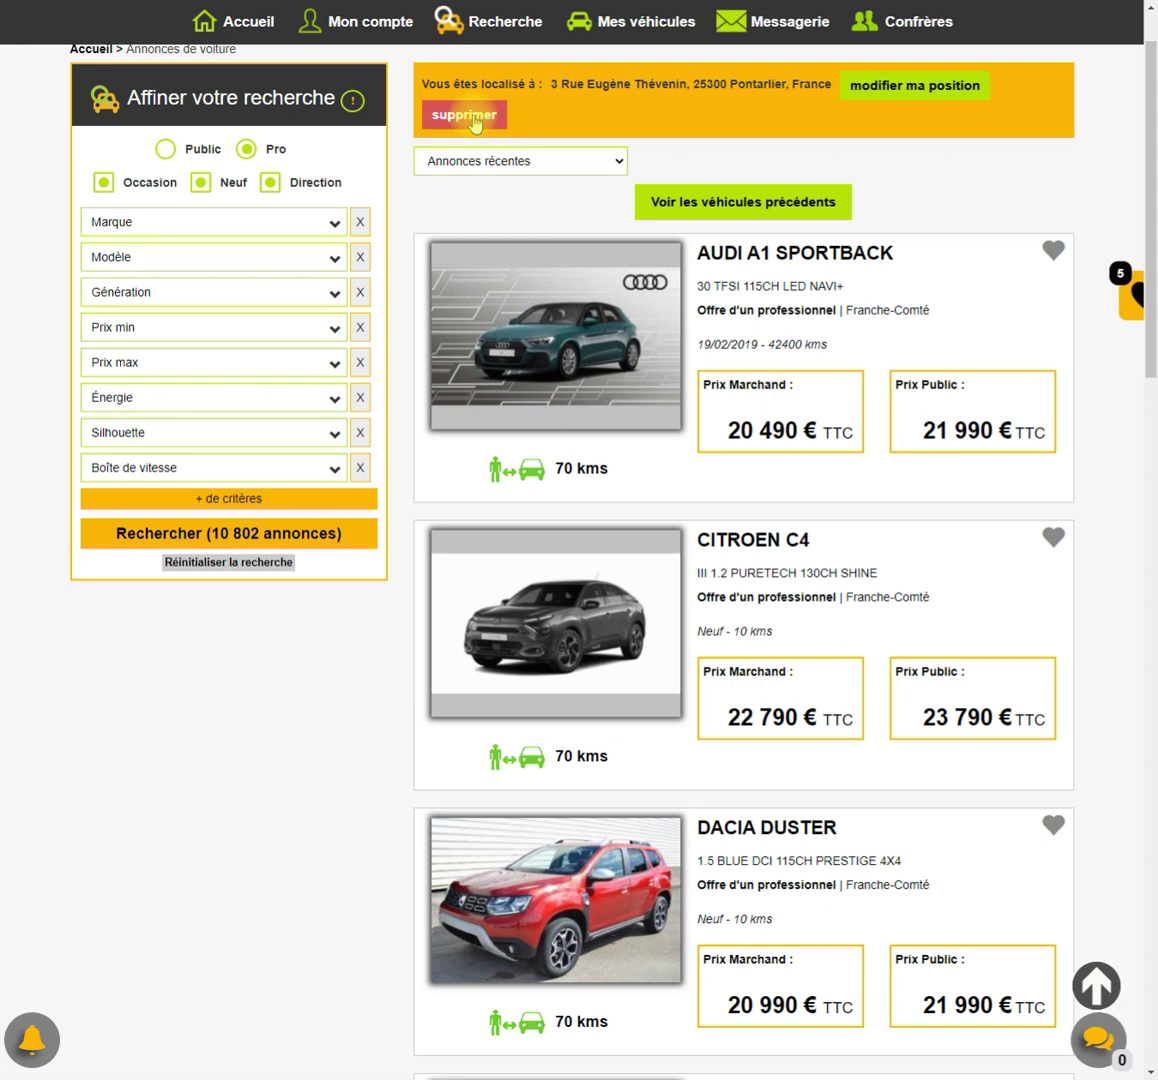
left_click(472, 119)
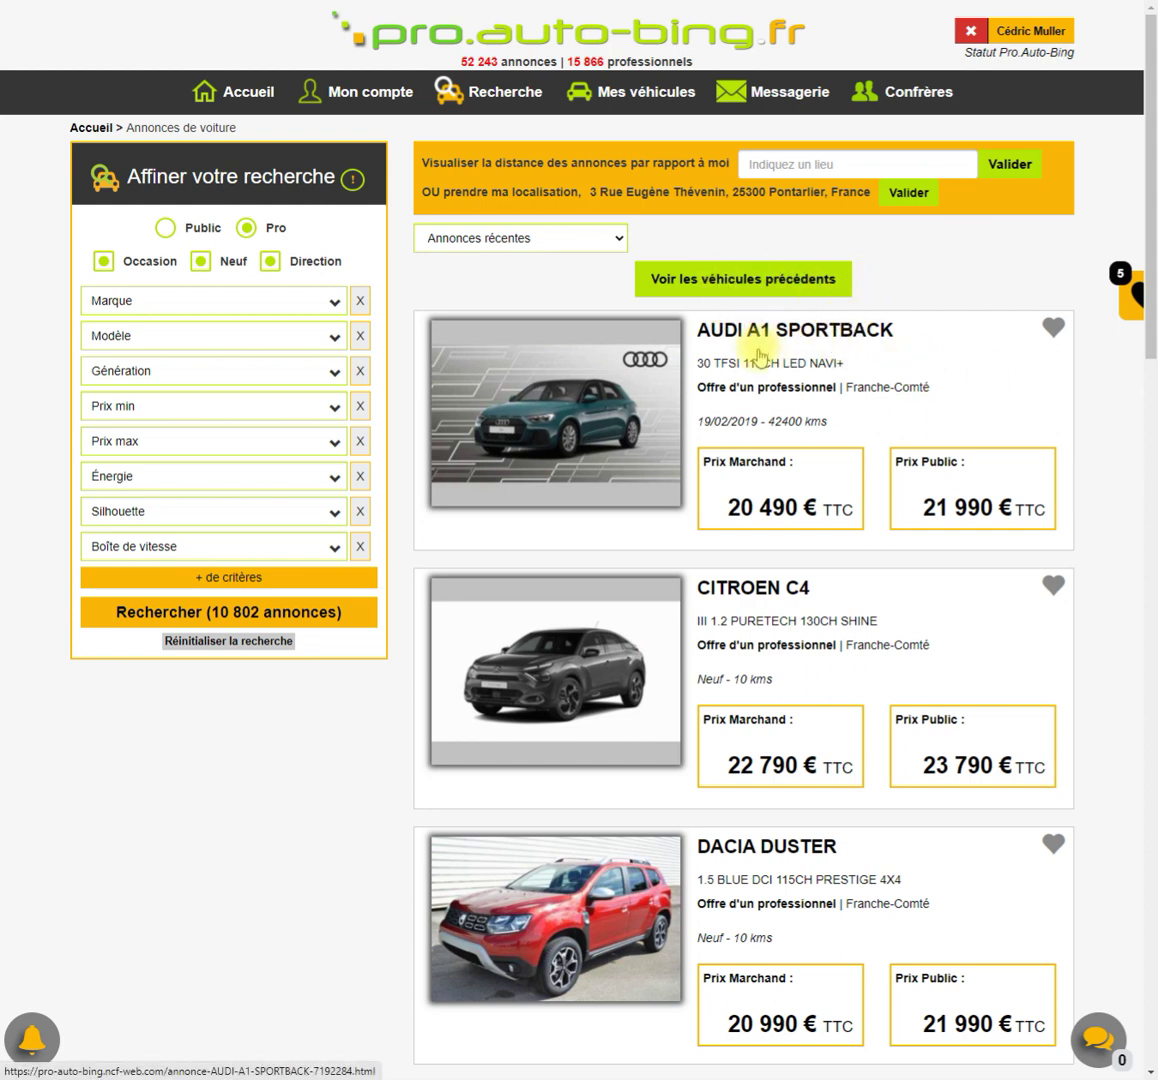
Step: Open the DACIA DUSTER 1.5 BLUE DCI 115CH PRESTIGE 4X4 listing and look over its vehicle details
scroll(760, 712, "down", 2)
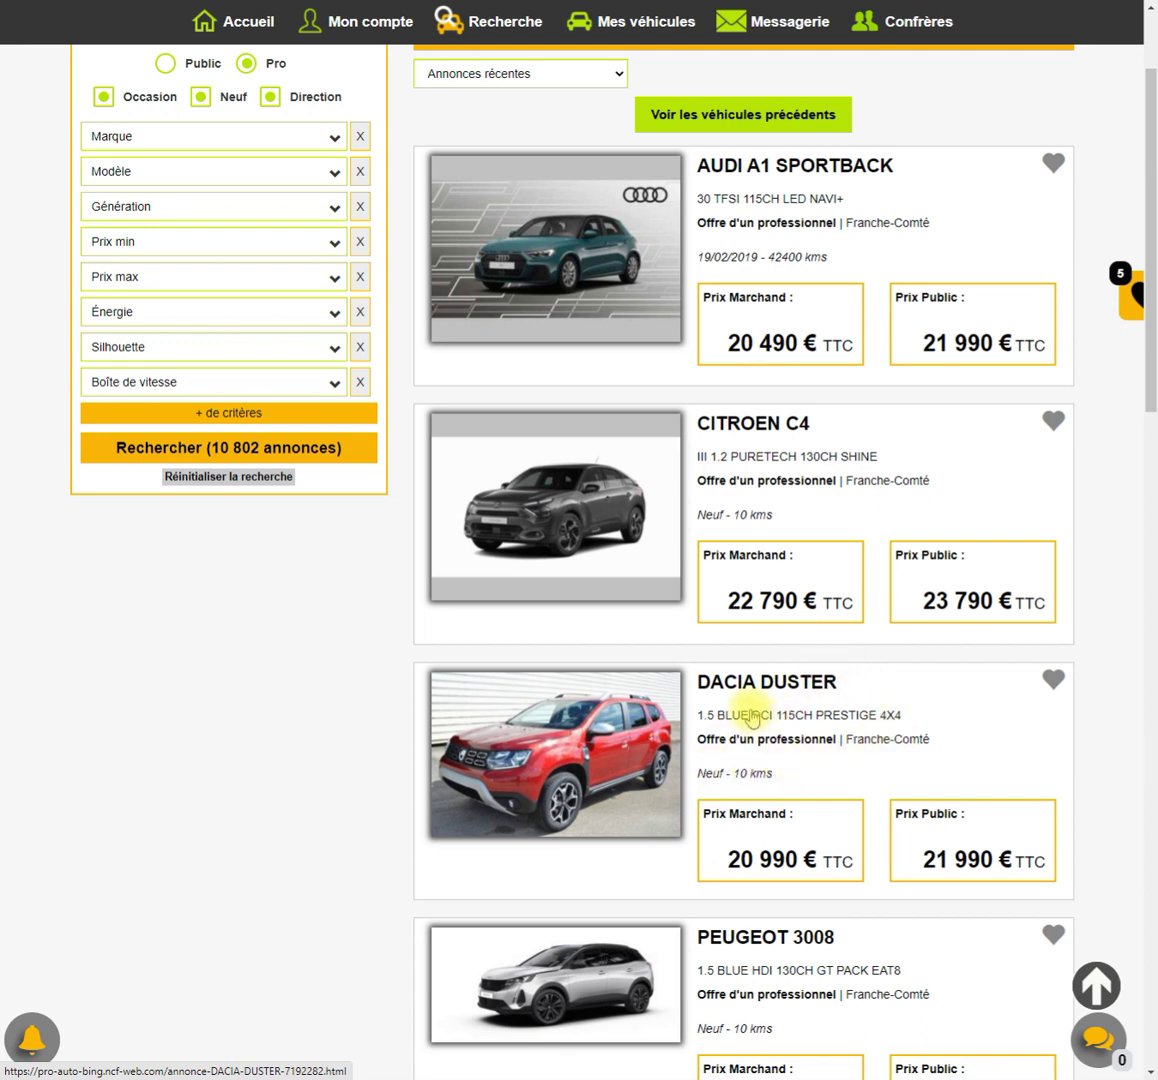
left_click(751, 716)
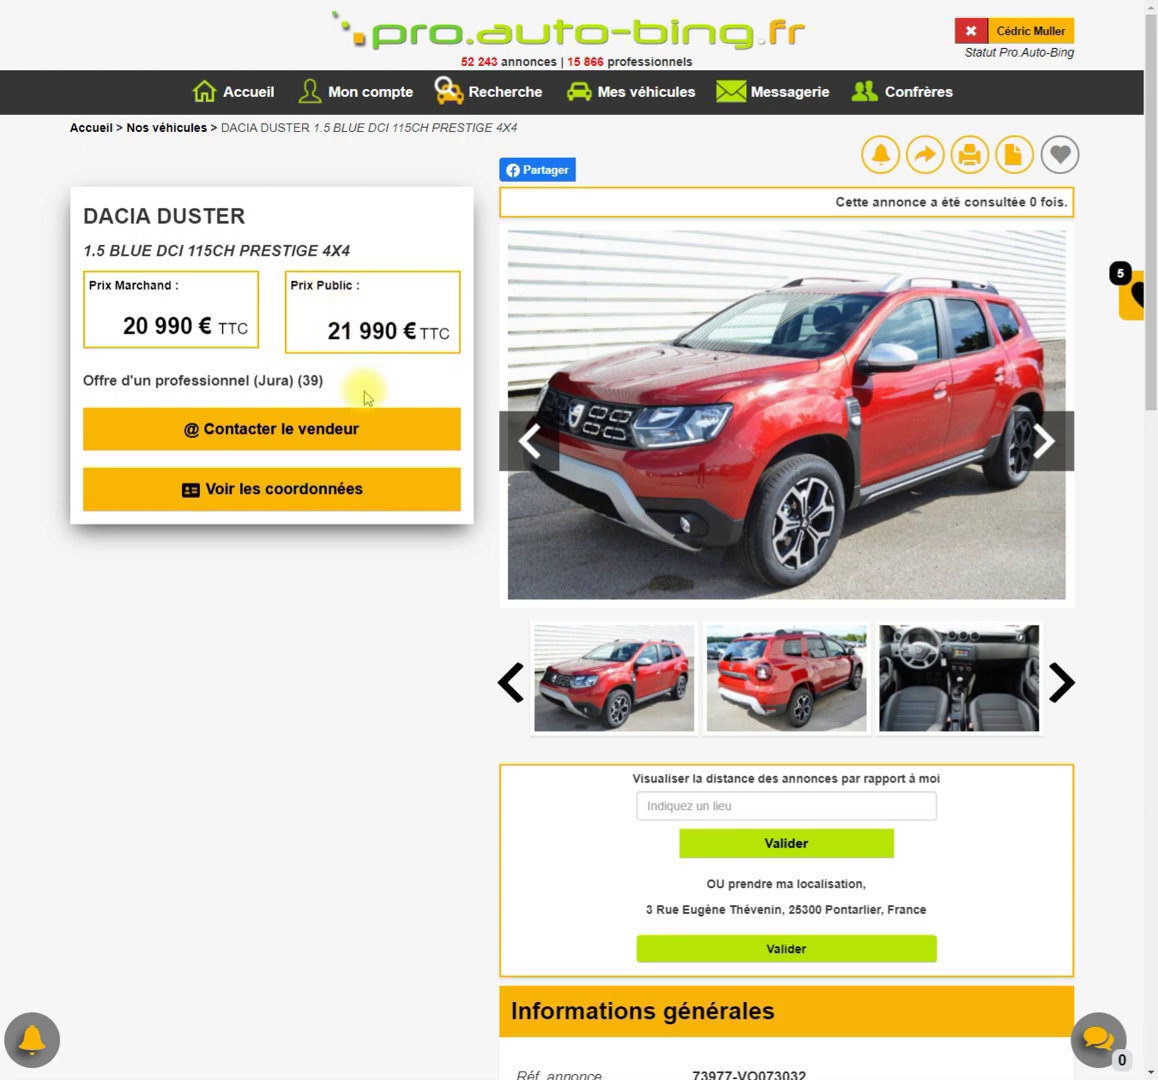
scroll(368, 390, "down", 3)
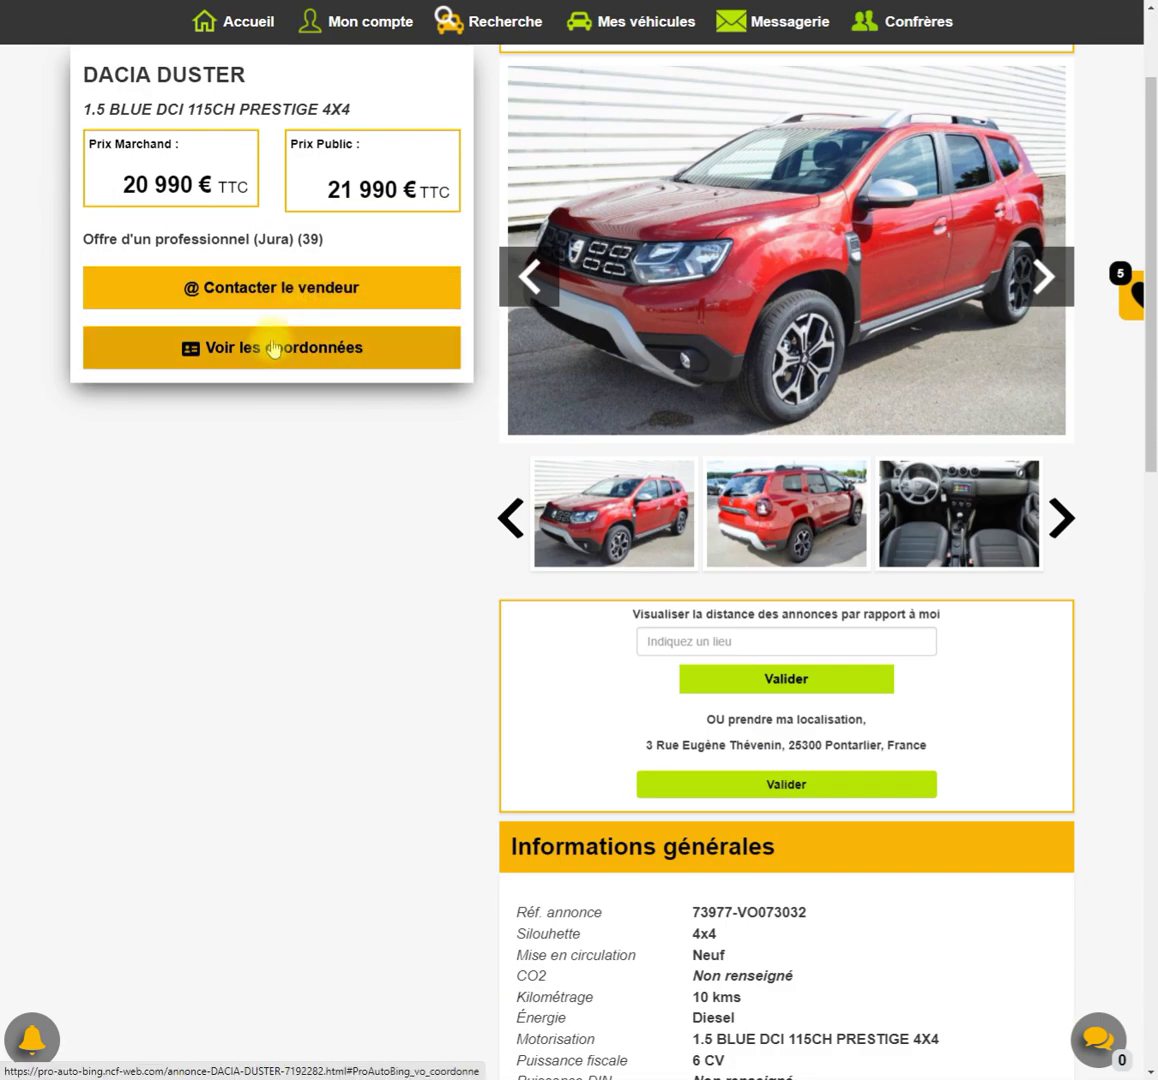
scroll(610, 429, "up", 3)
mouse_move(968, 93)
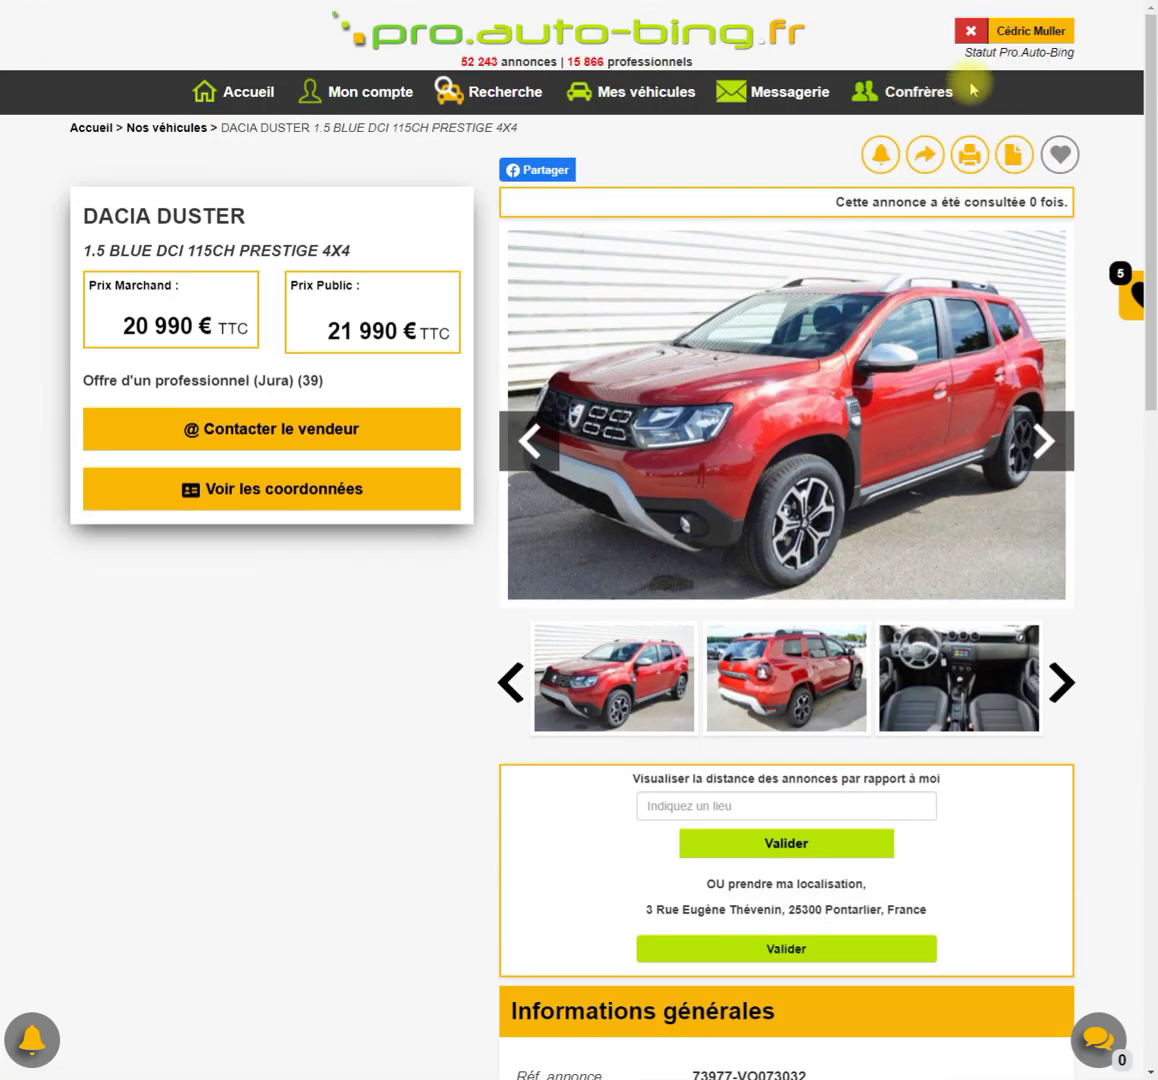
Step: View the seller's email contact form, close it without sending a message, and display the seller's contact details
left_click(266, 433)
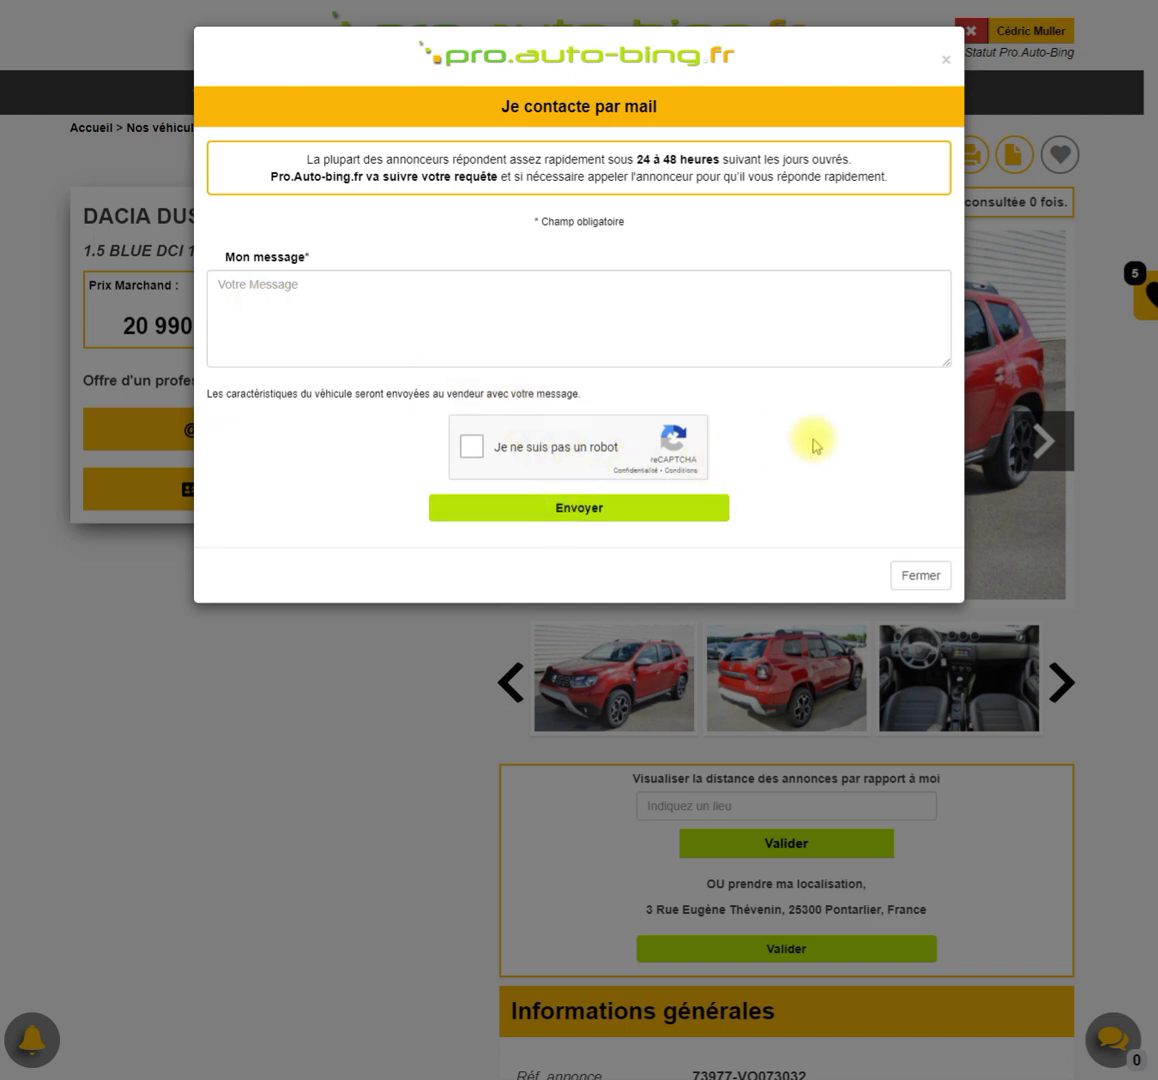
left_click(921, 577)
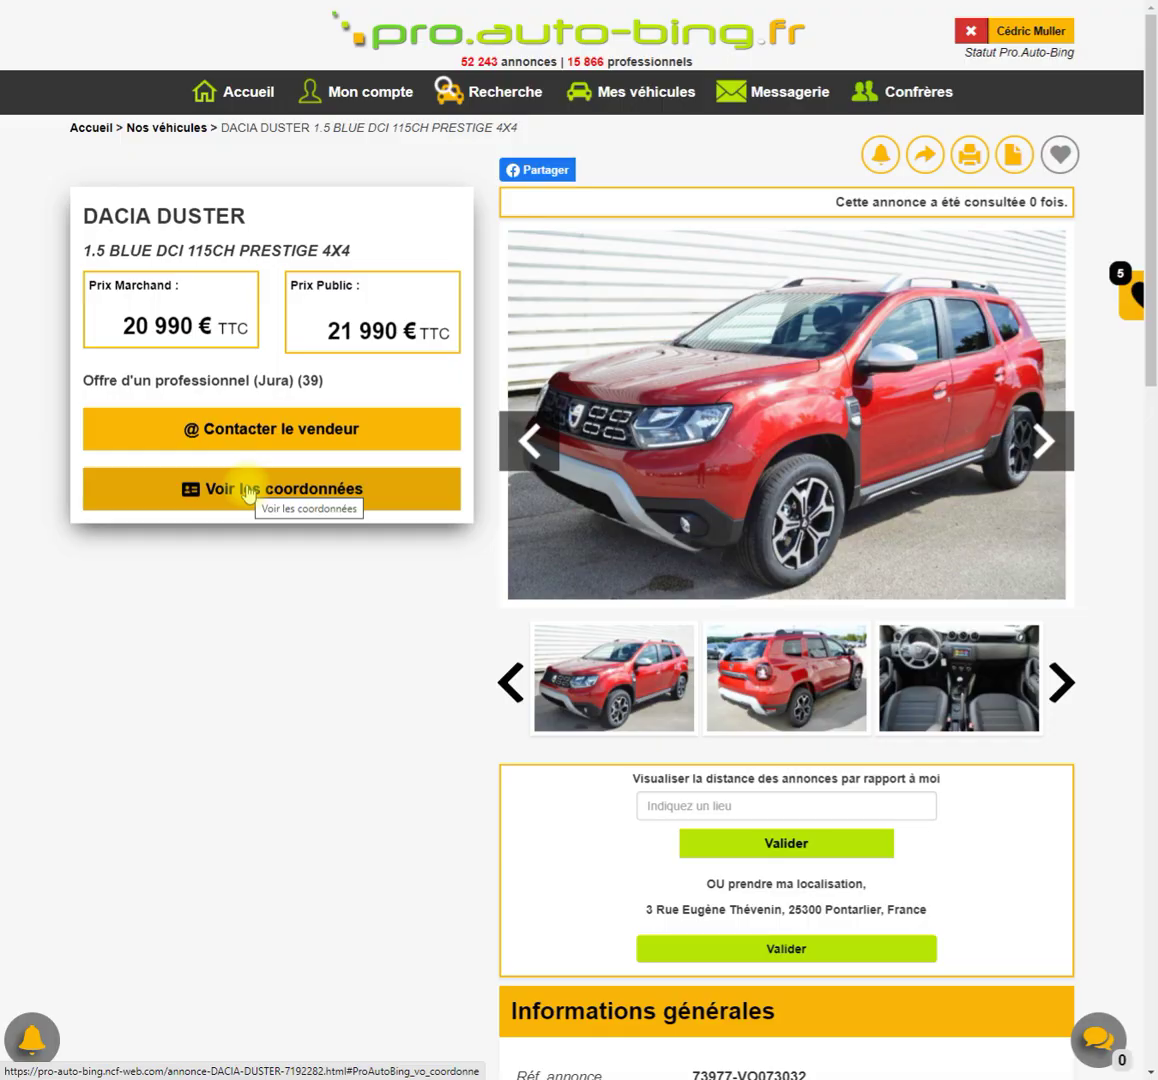
left_click(247, 490)
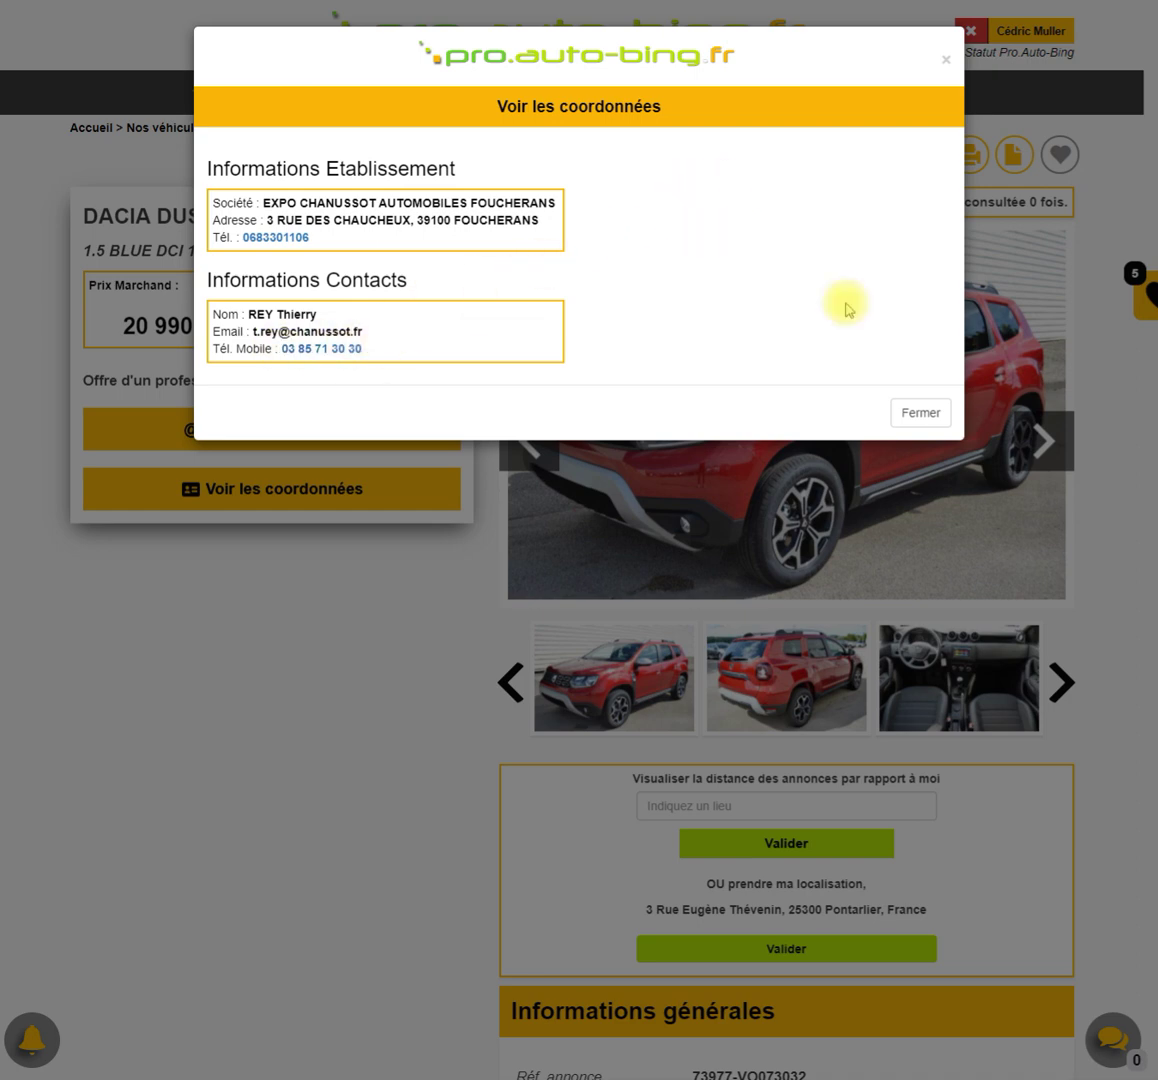
Step: Close the seller's contact details and browse the Duster's photos in the listing's thumbnail strip and main photo carousel
left_click(922, 413)
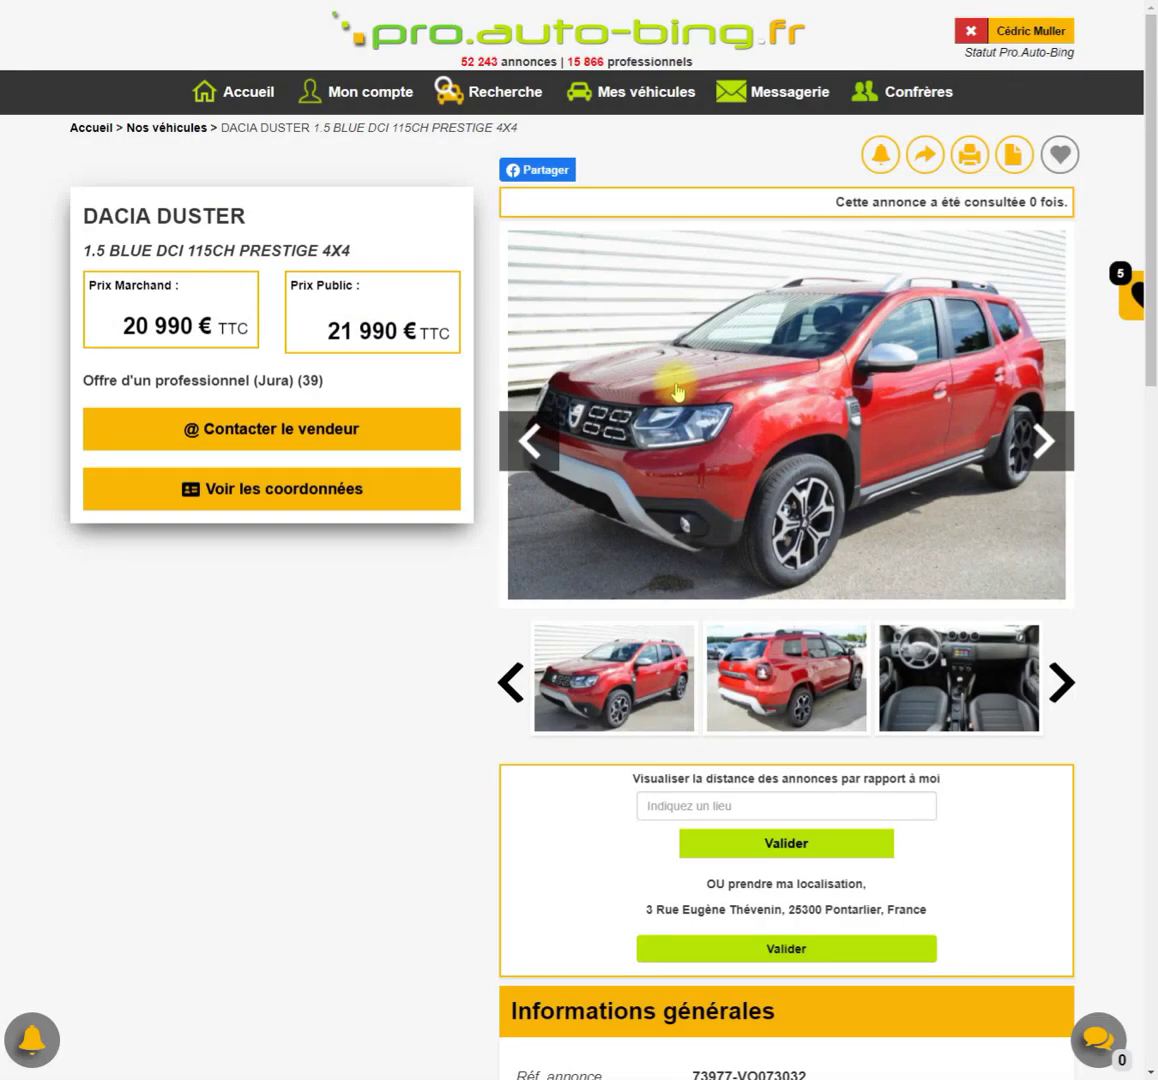
scroll(800, 365, "down", 1)
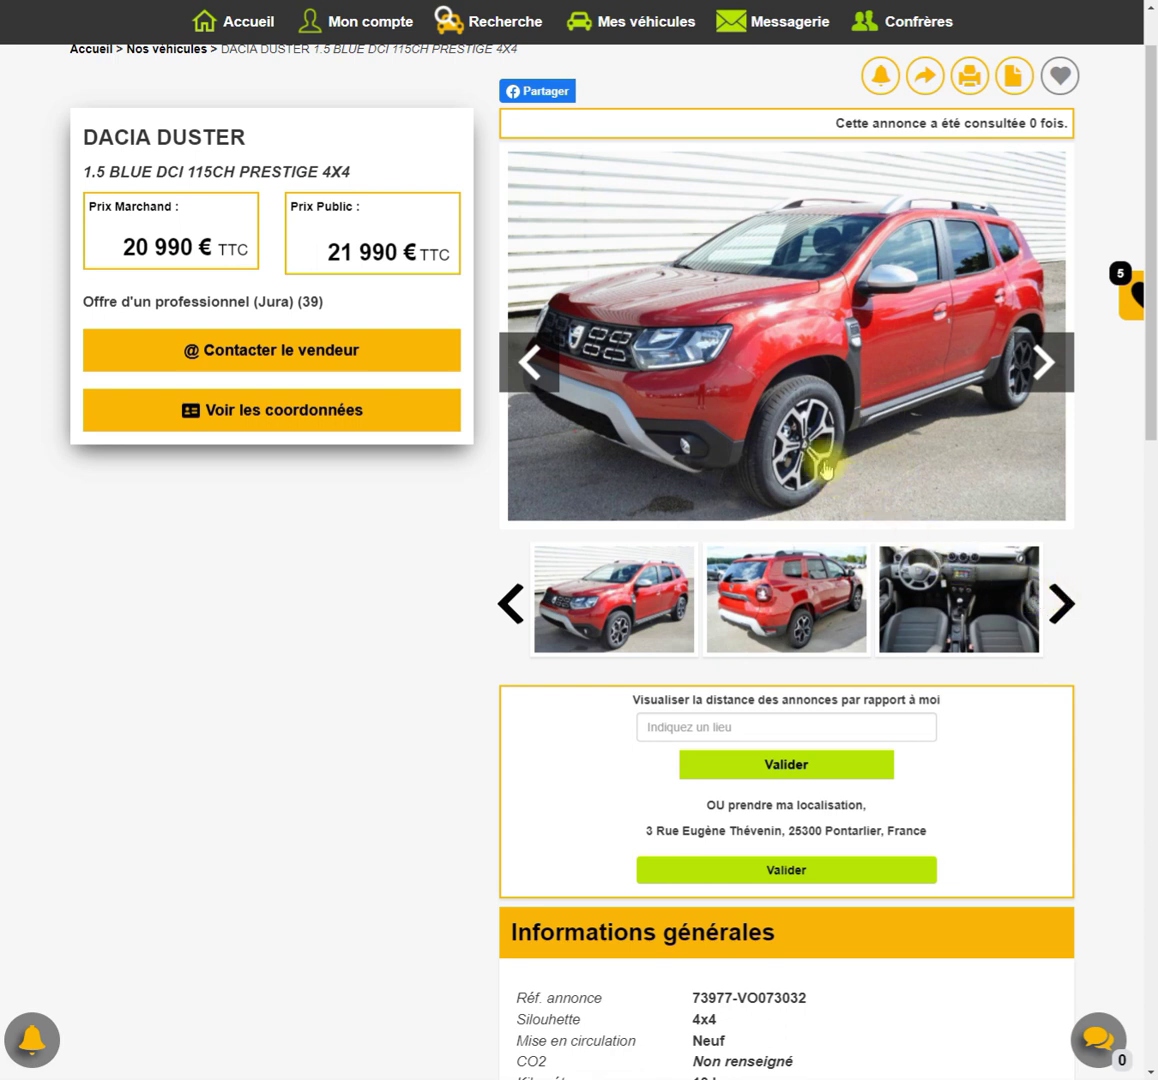
left_click(1060, 603)
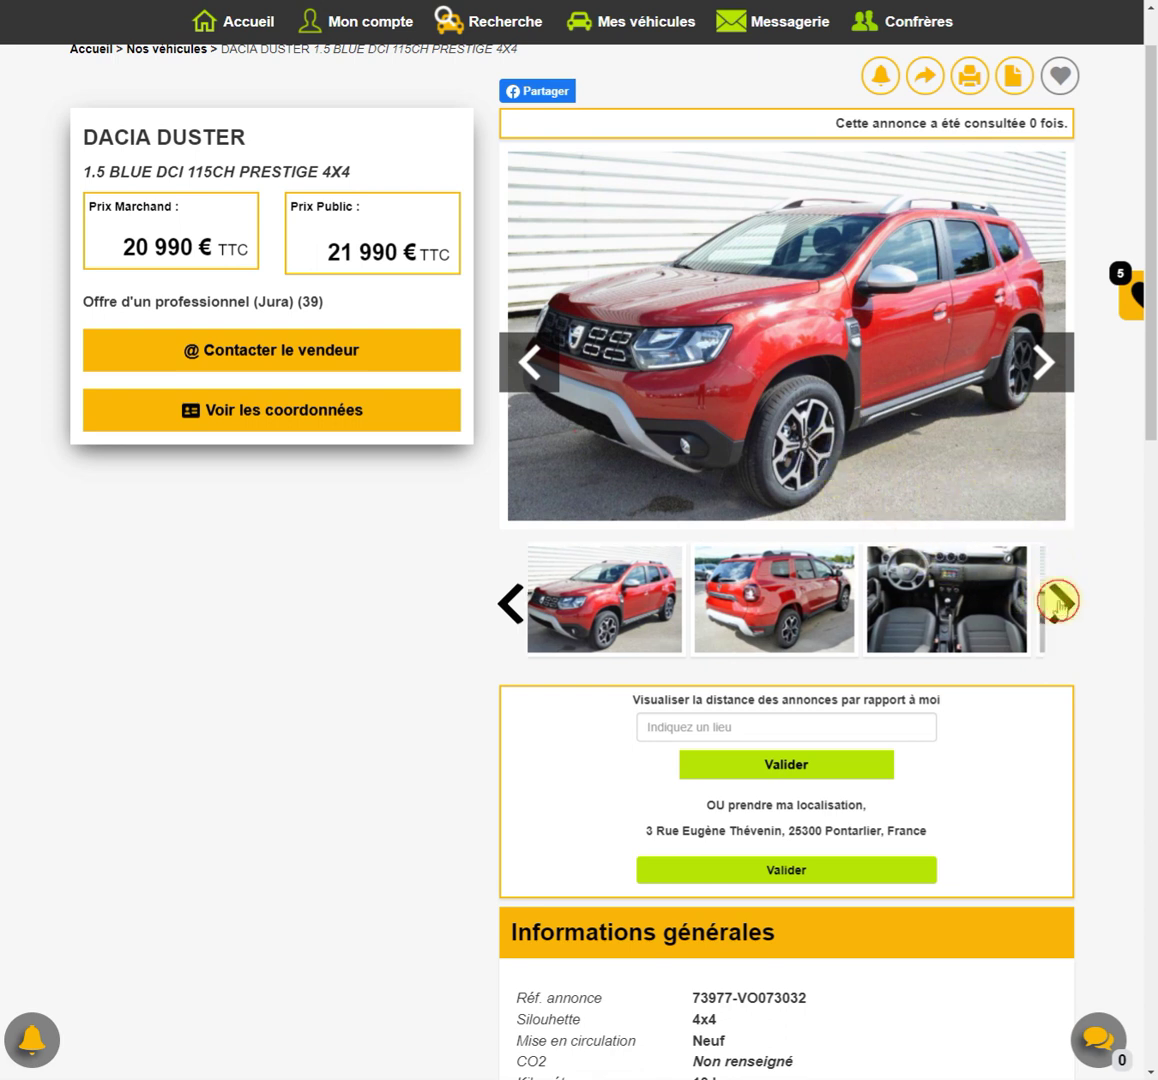
left_click(1060, 604)
left_click(1060, 604)
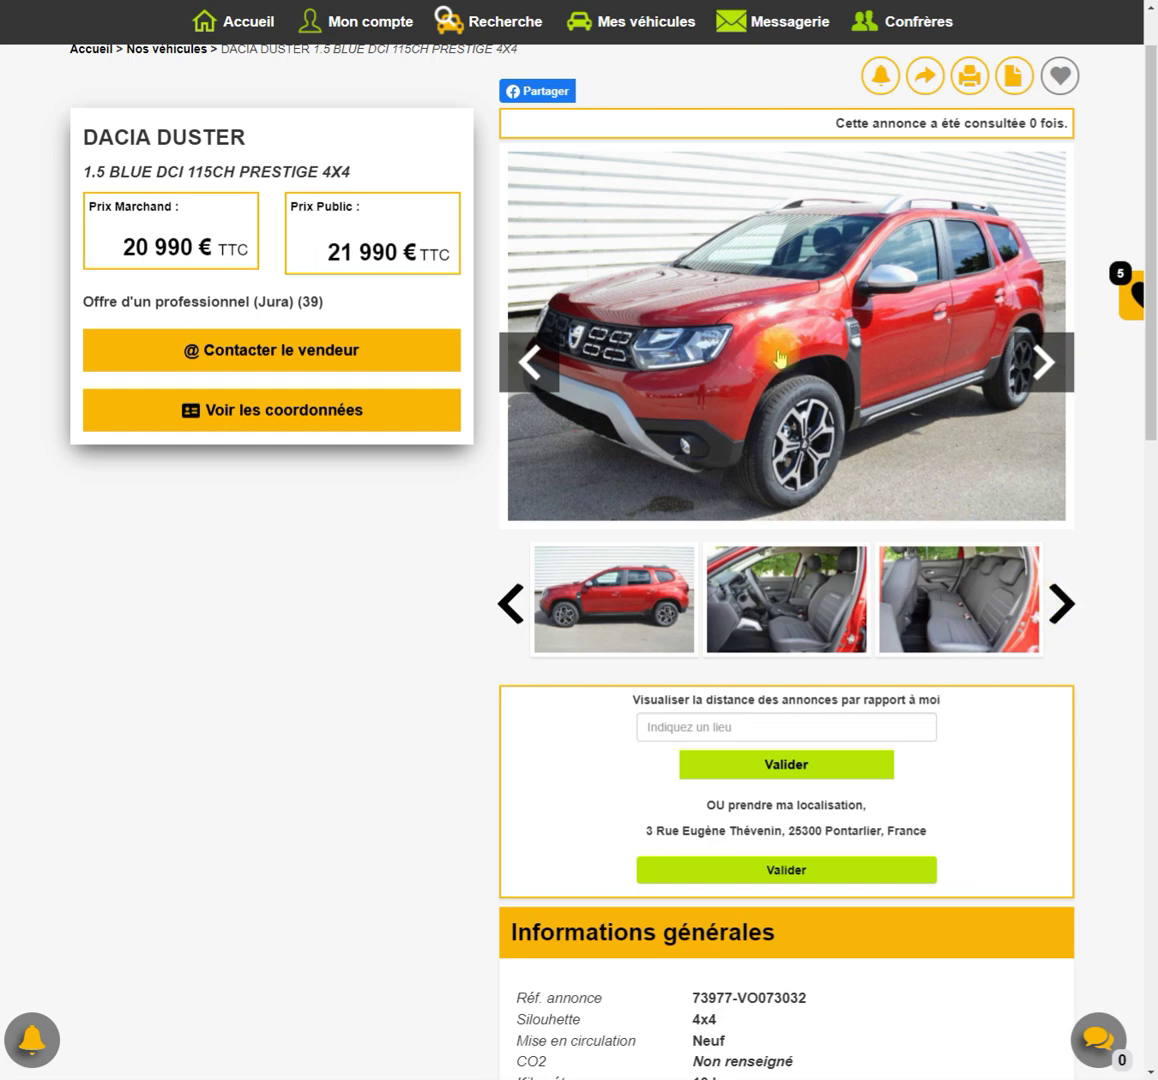
left_click(1042, 362)
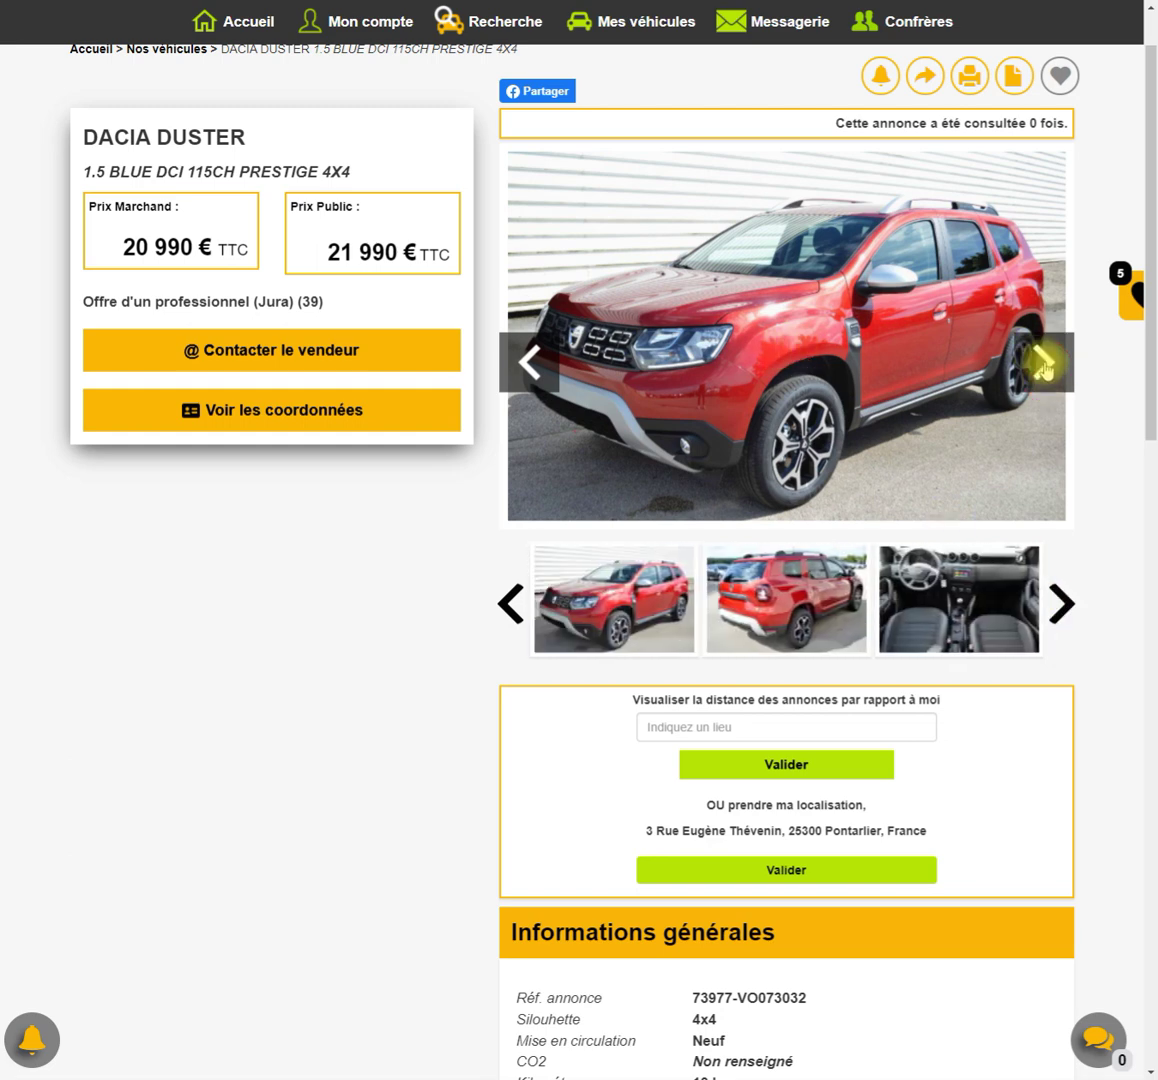
left_click(1042, 364)
left_click(1042, 362)
left_click(1042, 362)
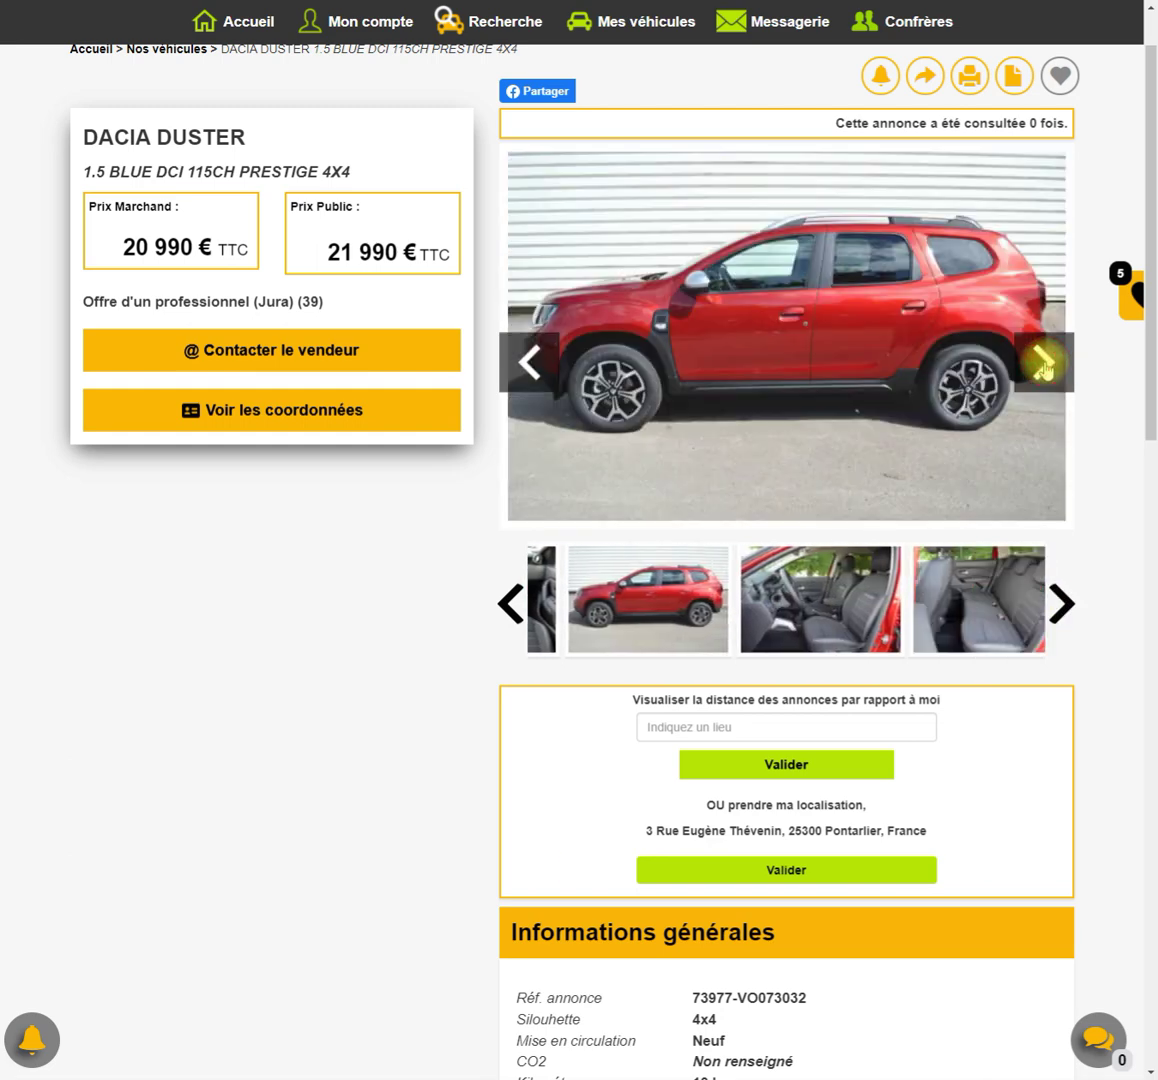
left_click(1042, 362)
Step: Enlarge the front-seat interior photo, go through the following photos at full size, and close the photo viewer
left_click(852, 340)
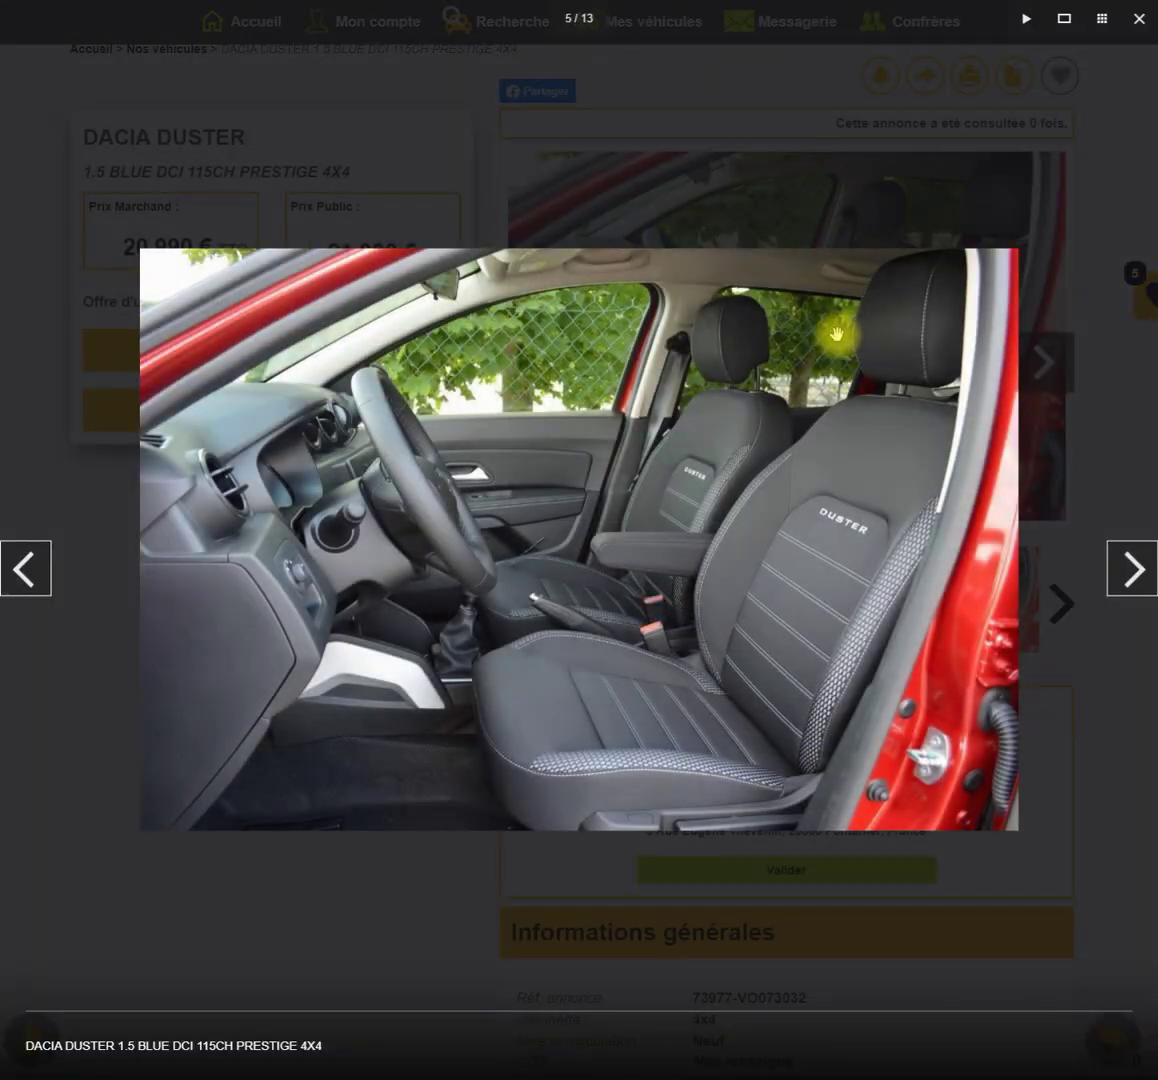
left_click(1132, 573)
left_click(1132, 575)
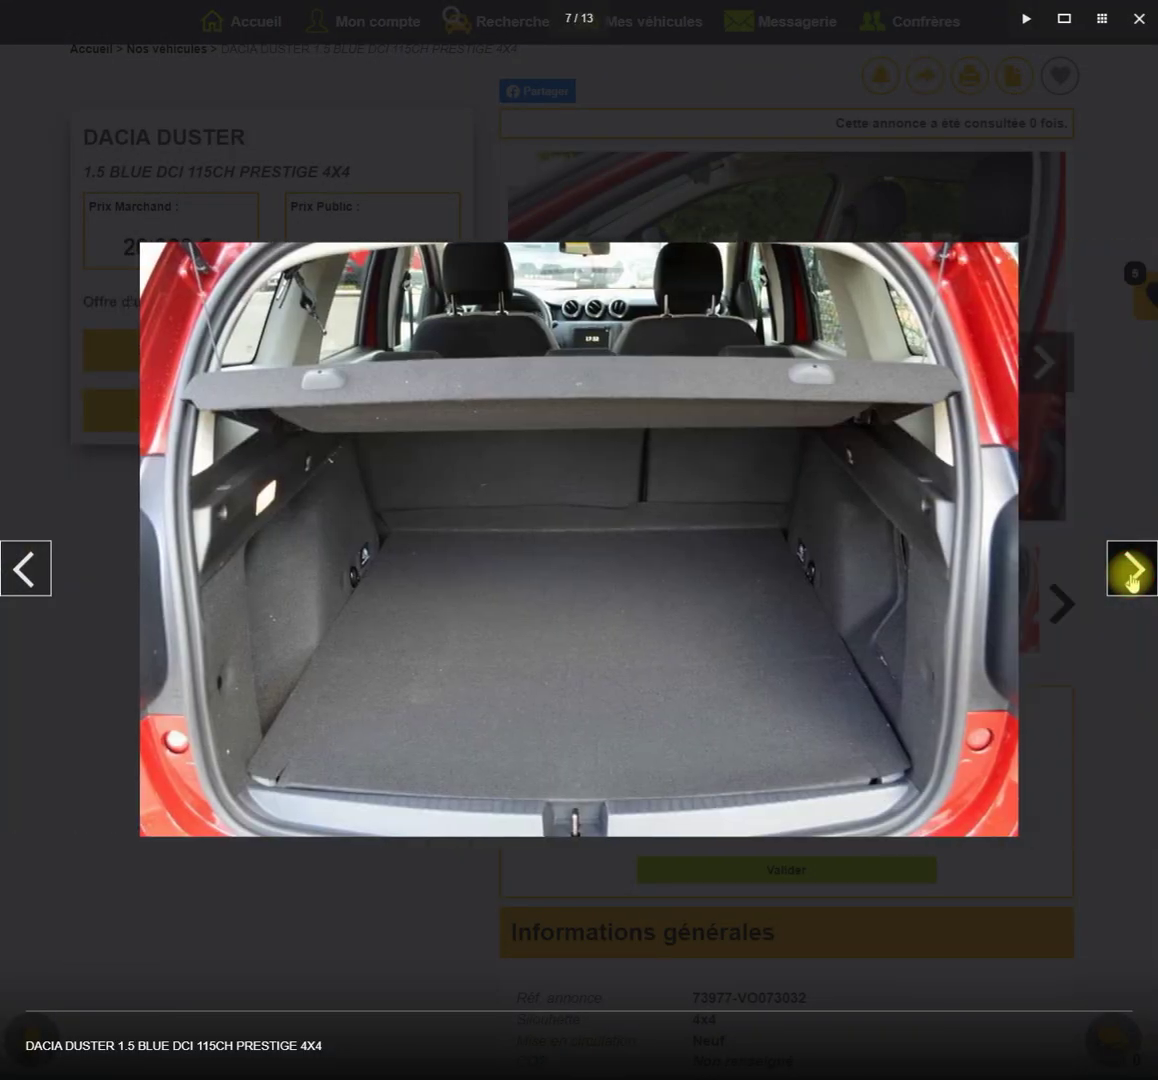
left_click(1132, 573)
left_click(1132, 573)
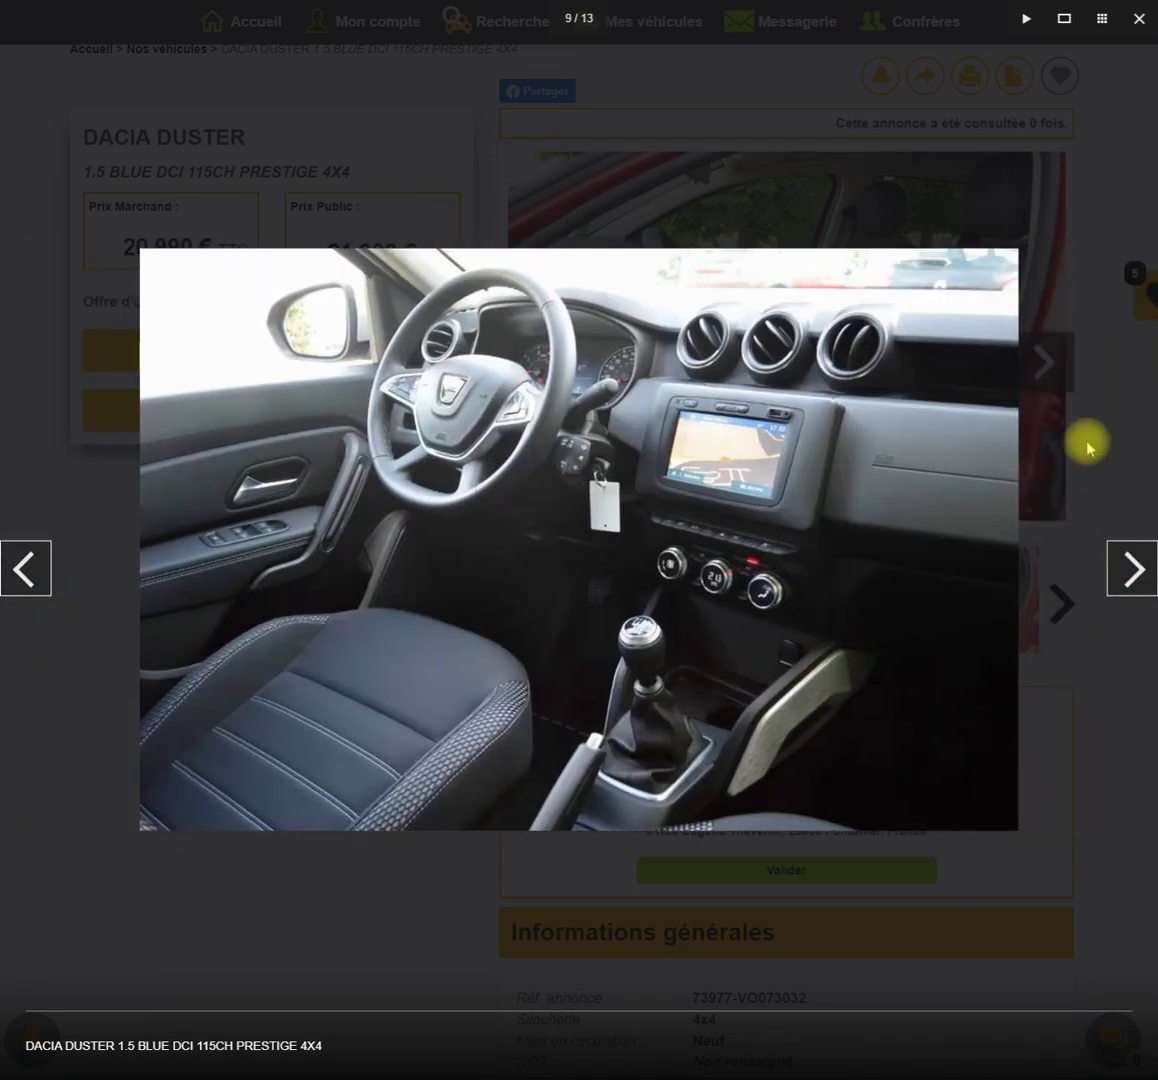
left_click(1140, 20)
Step: Examine the Duster's general information, equipment and options, observations and the suggested similar vehicles
scroll(890, 535, "down", 2)
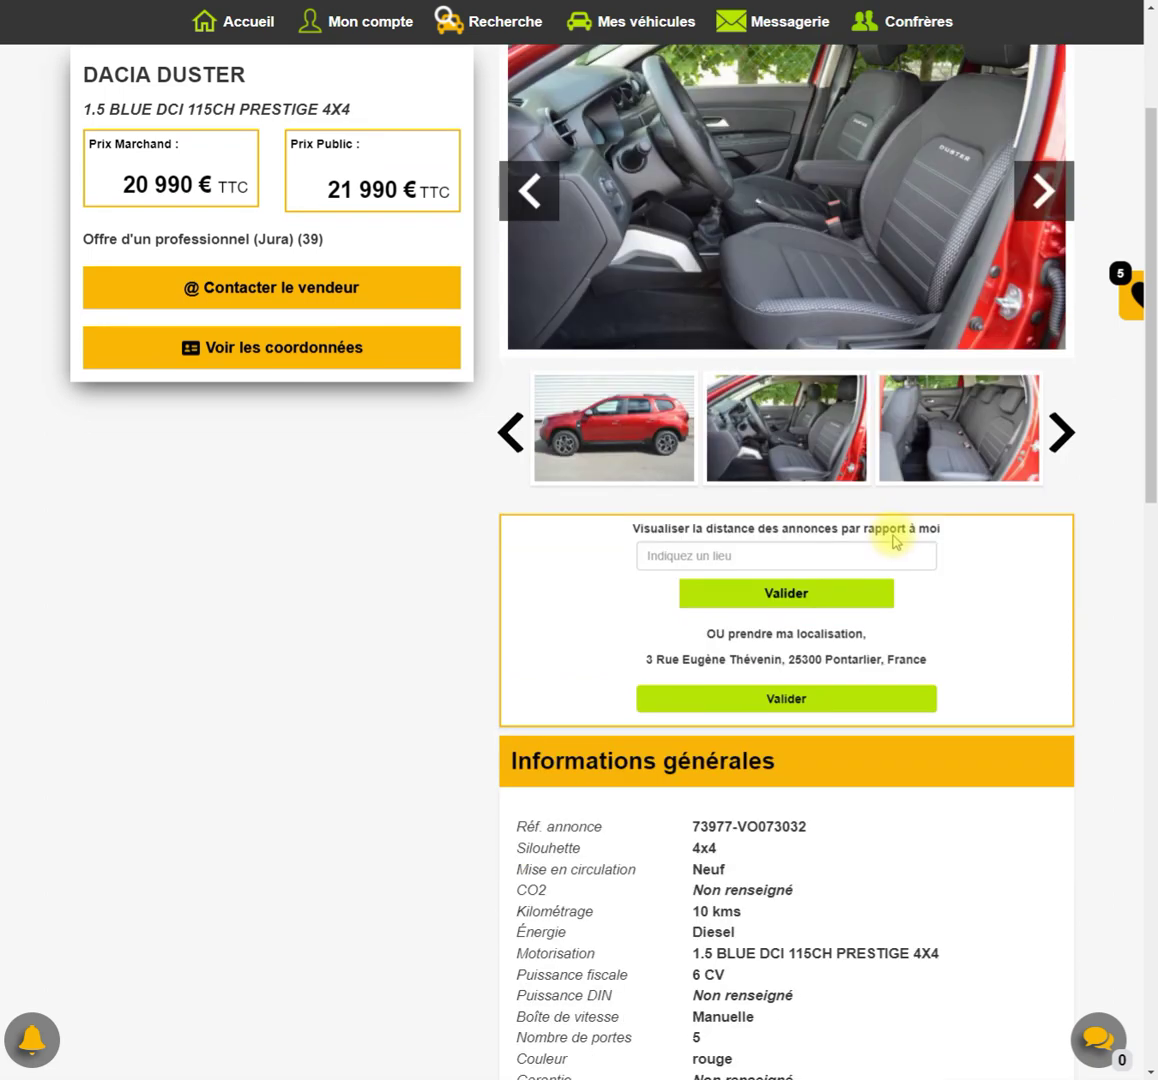
scroll(893, 540, "down", 2)
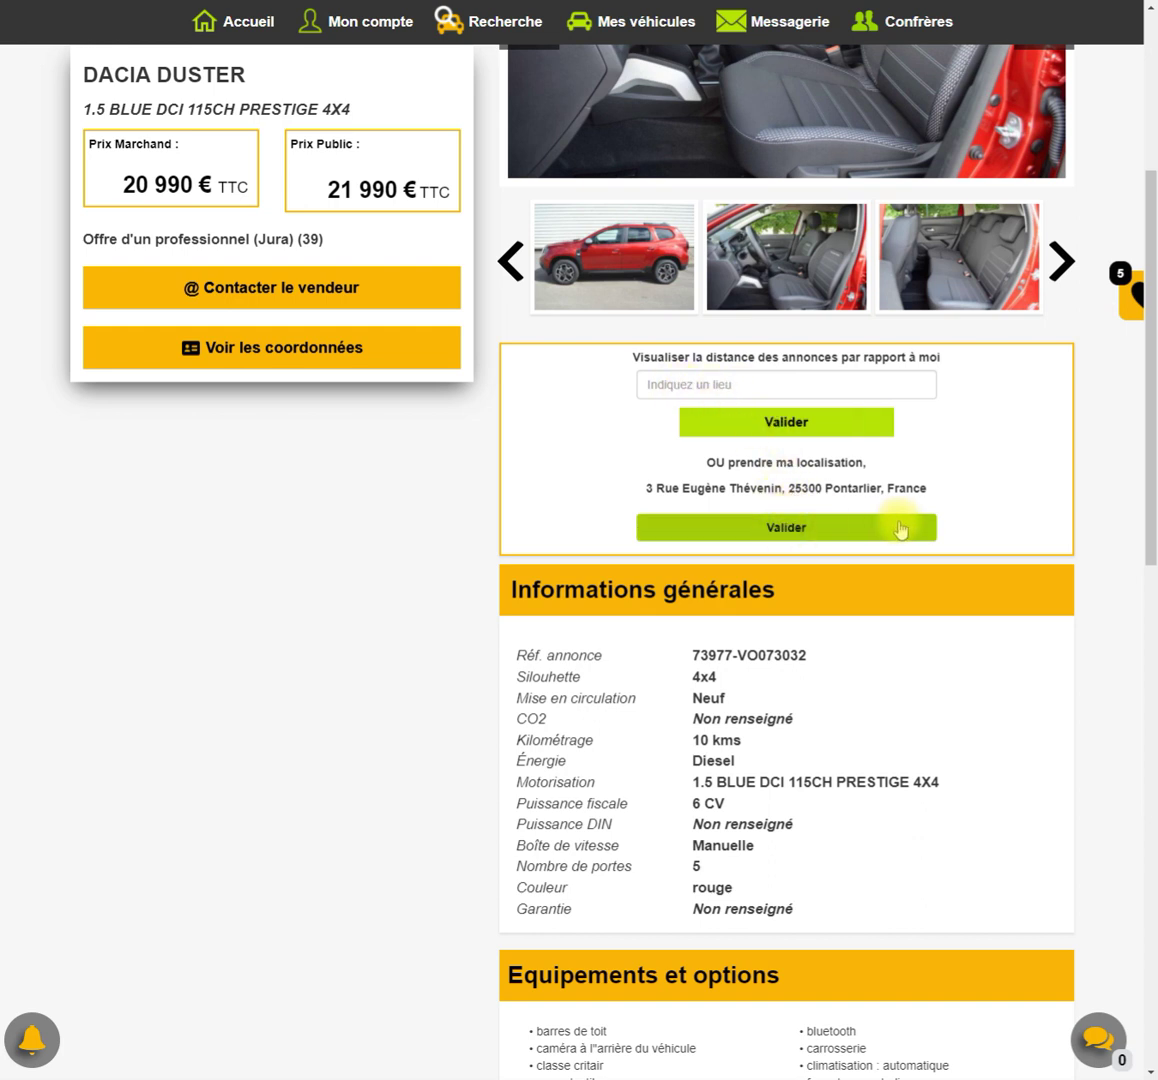
scroll(893, 529, "down", 3)
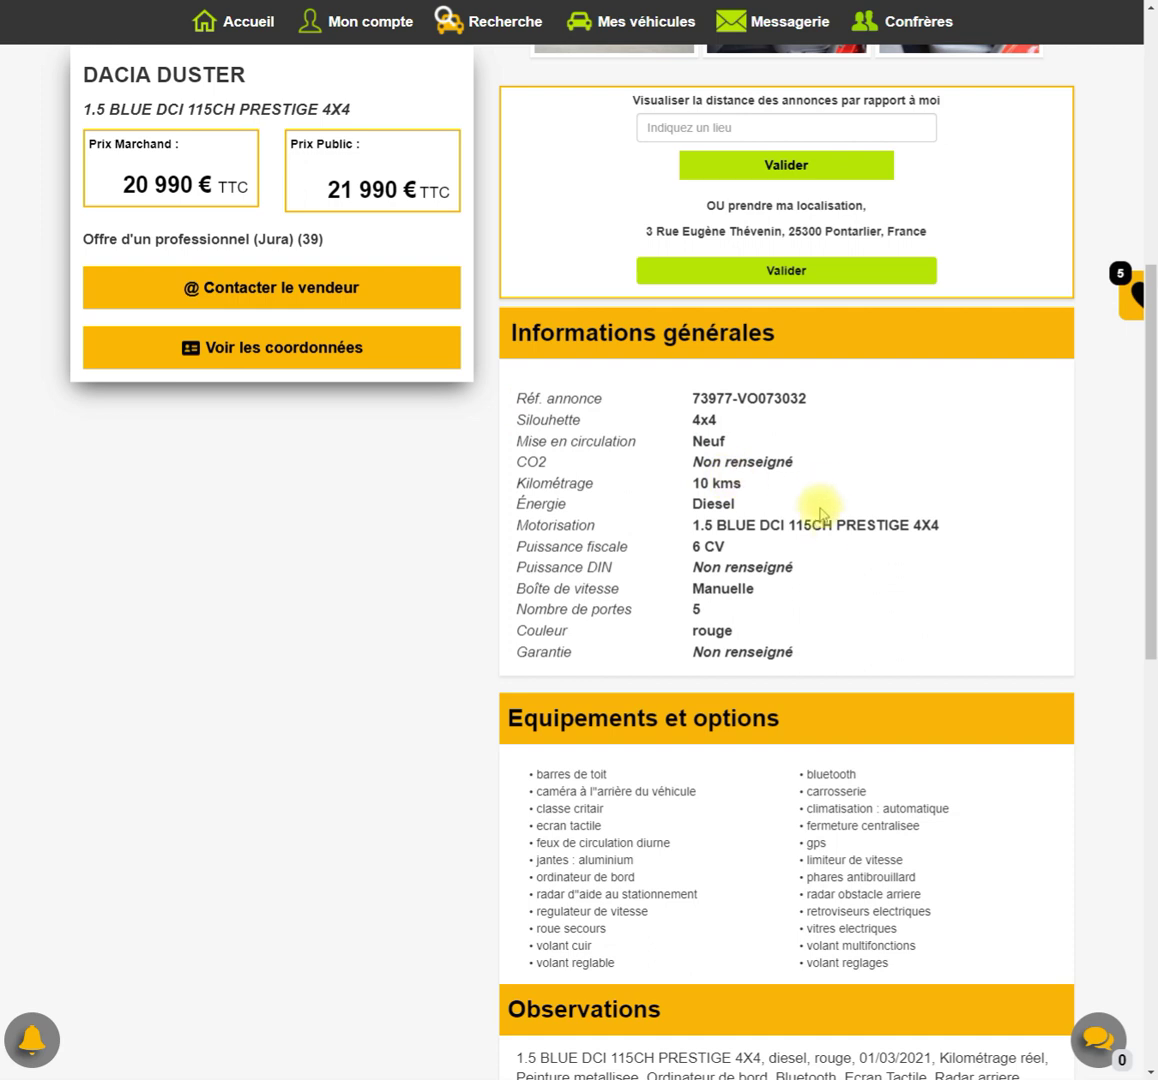
scroll(843, 520, "down", 1)
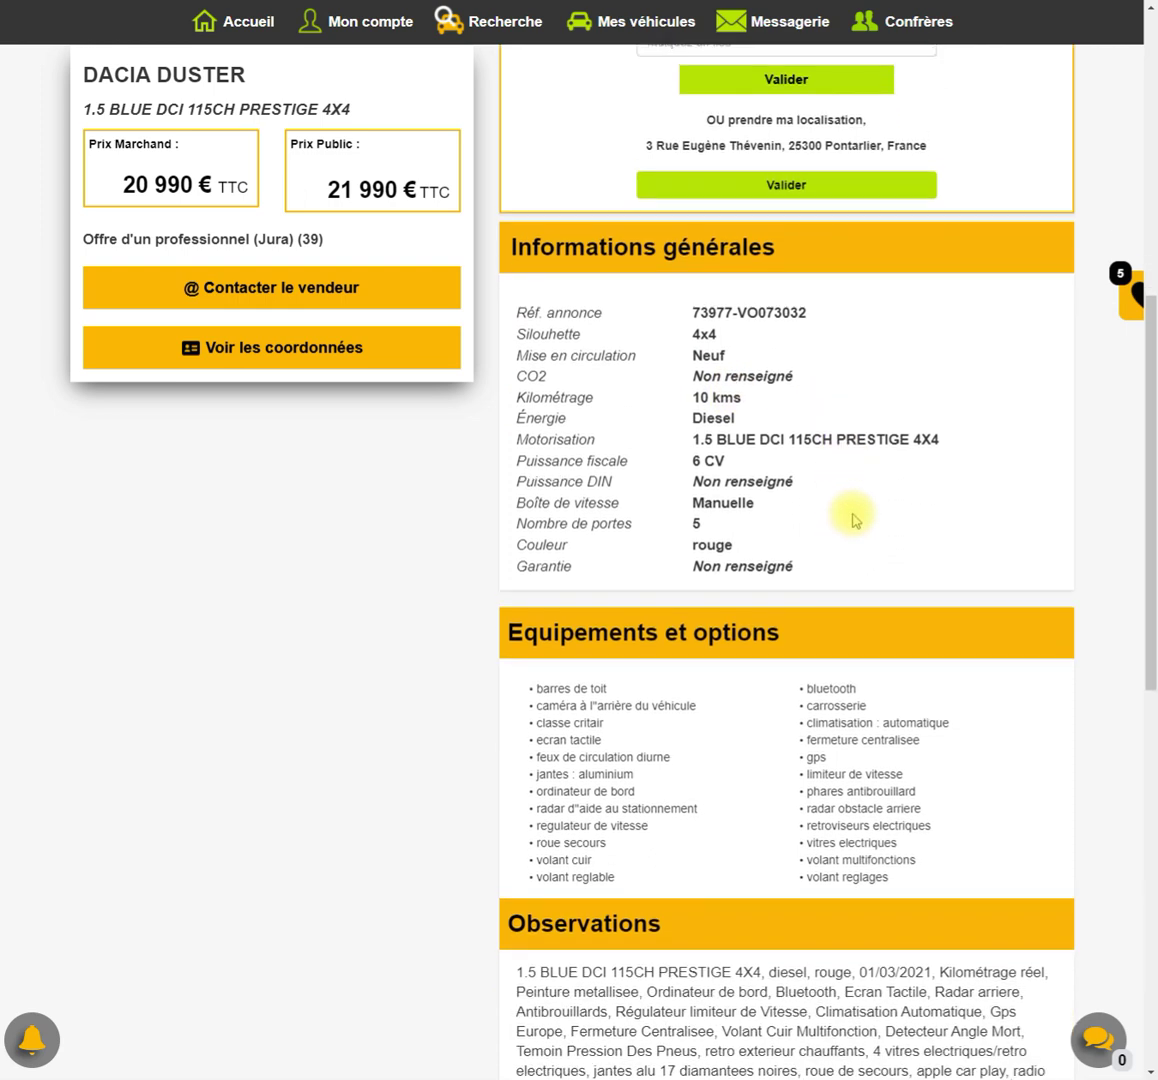
scroll(855, 517, "down", 2)
scroll(835, 499, "down", 3)
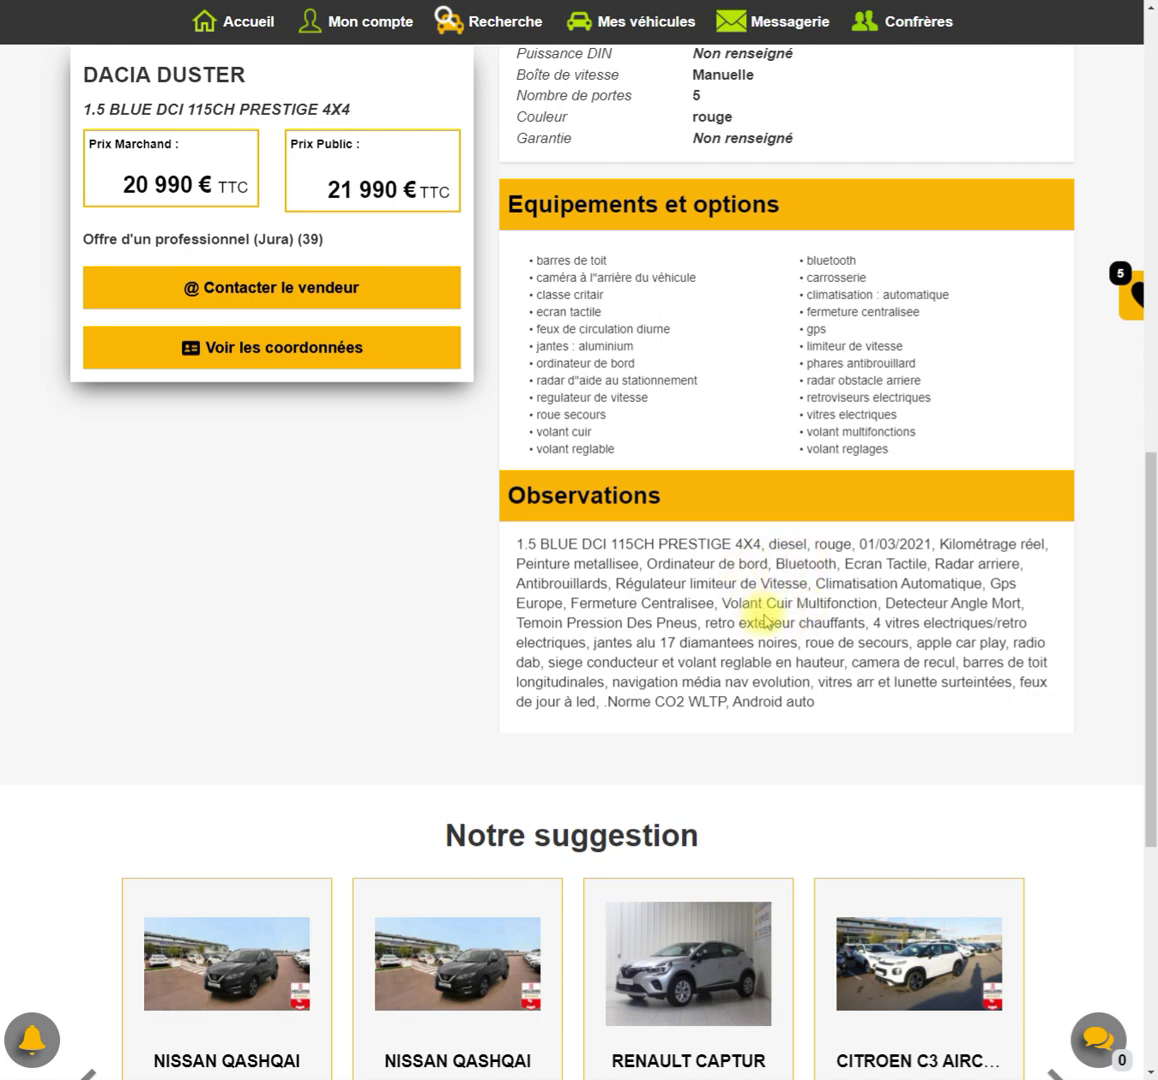
scroll(765, 620, "down", 4)
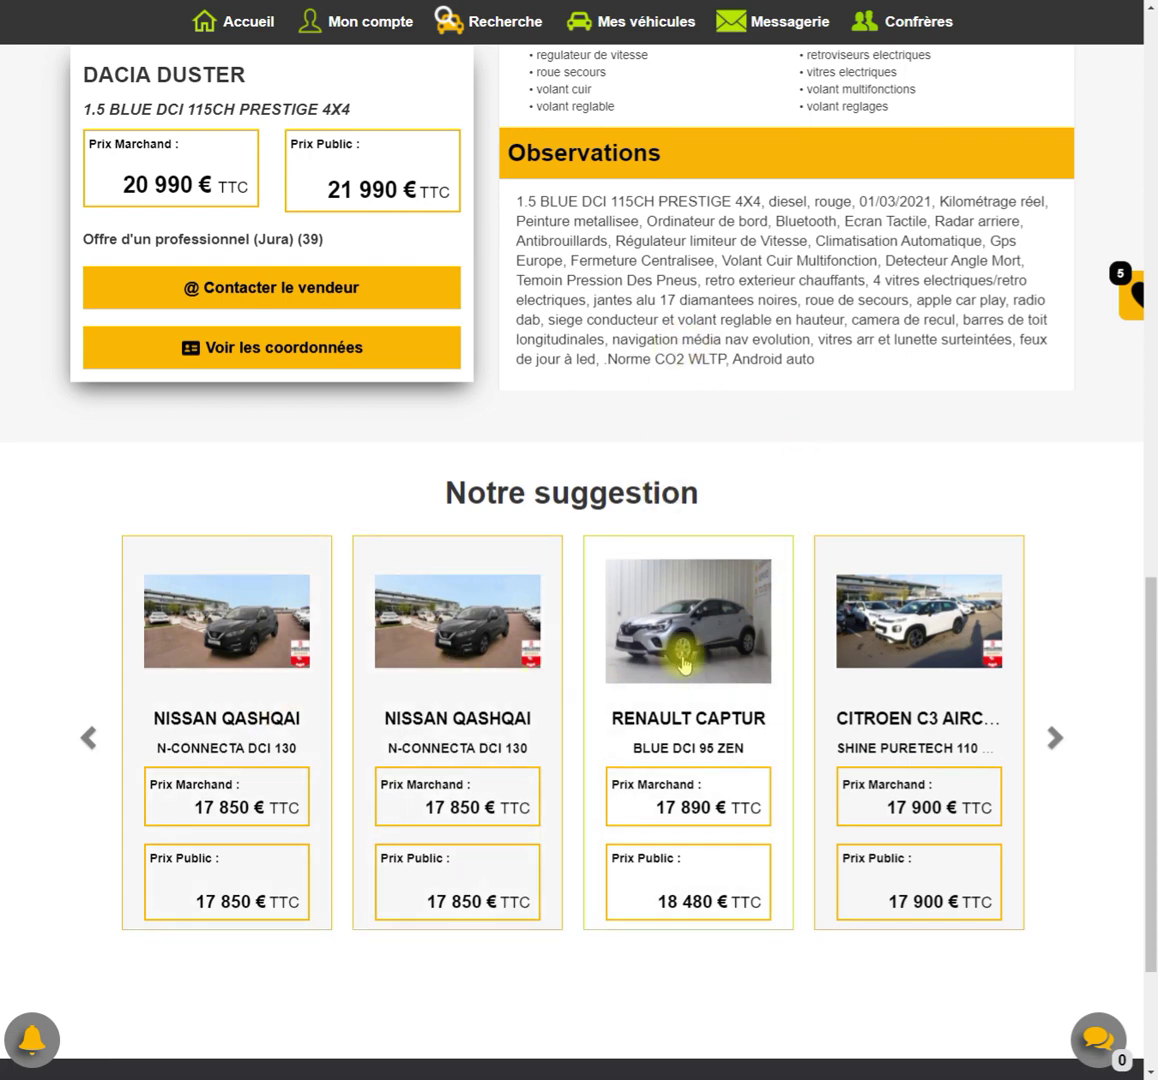
Step: Open the vehicle alert form from the Duster listing, review its search criteria, and return to the listing without creating an alert
scroll(693, 545, "up", 2)
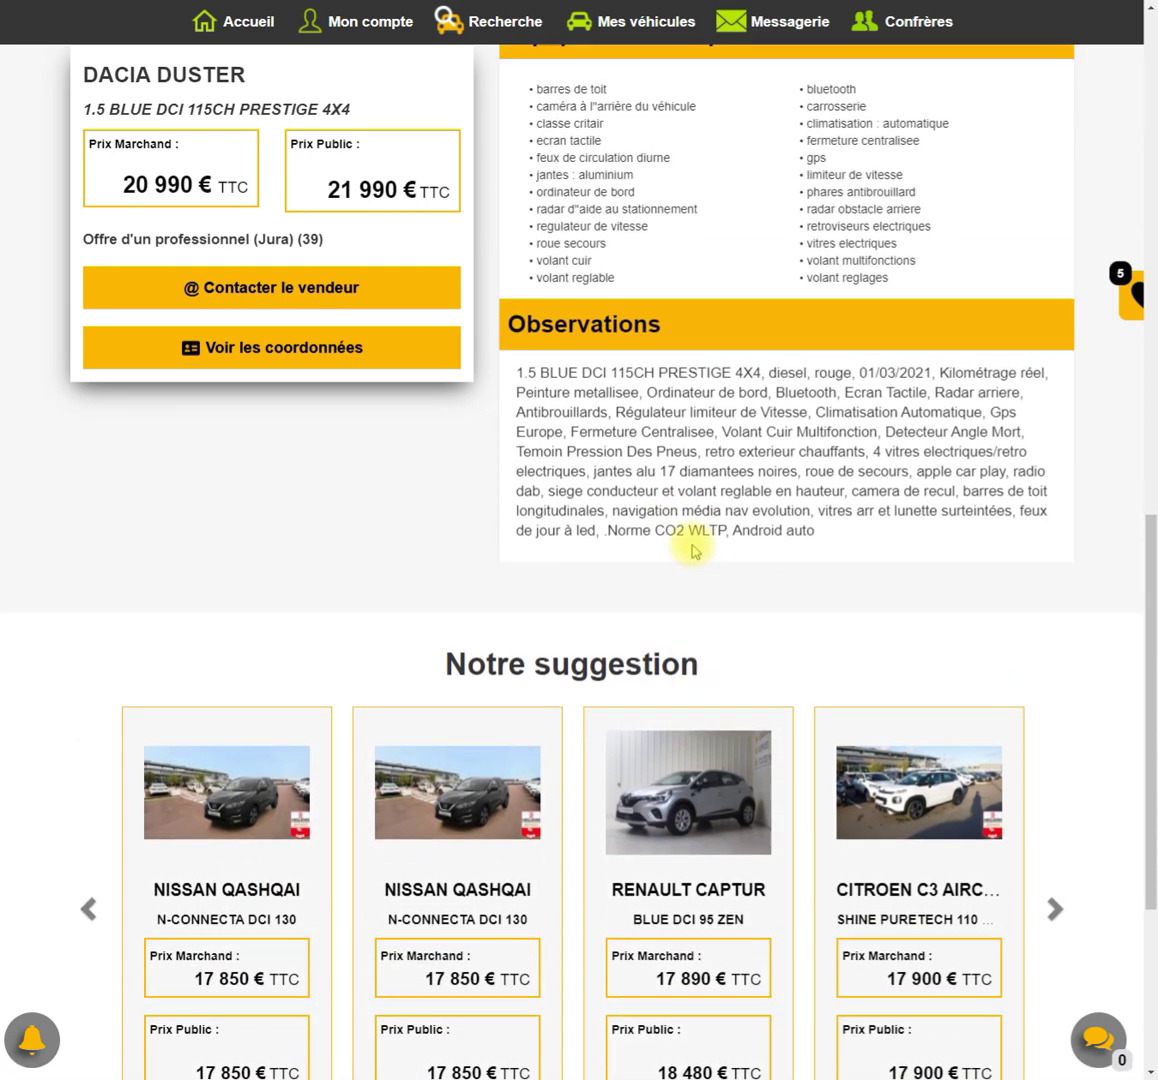
scroll(692, 545, "up", 15)
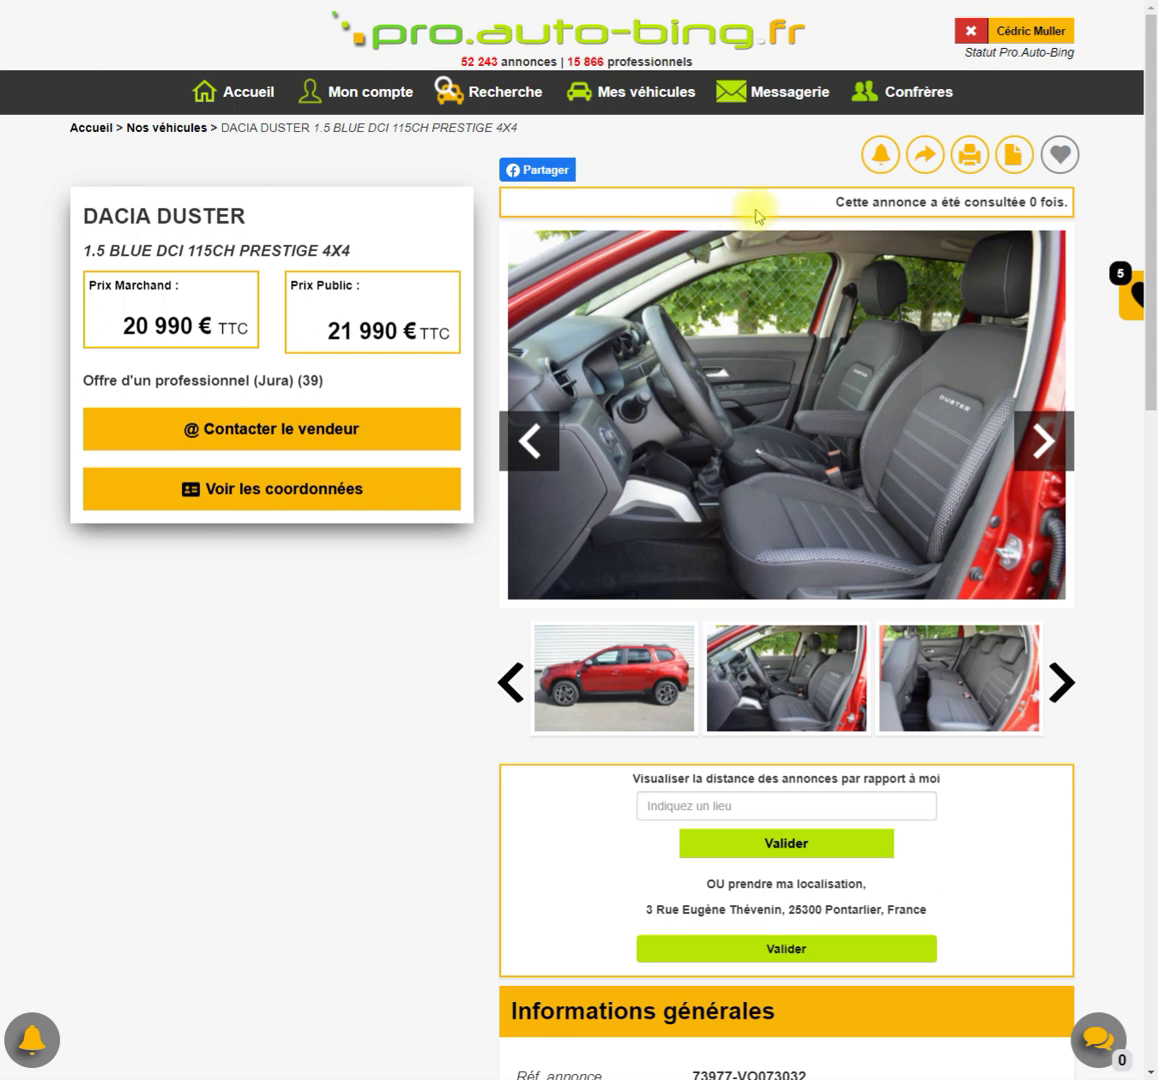
left_click(880, 164)
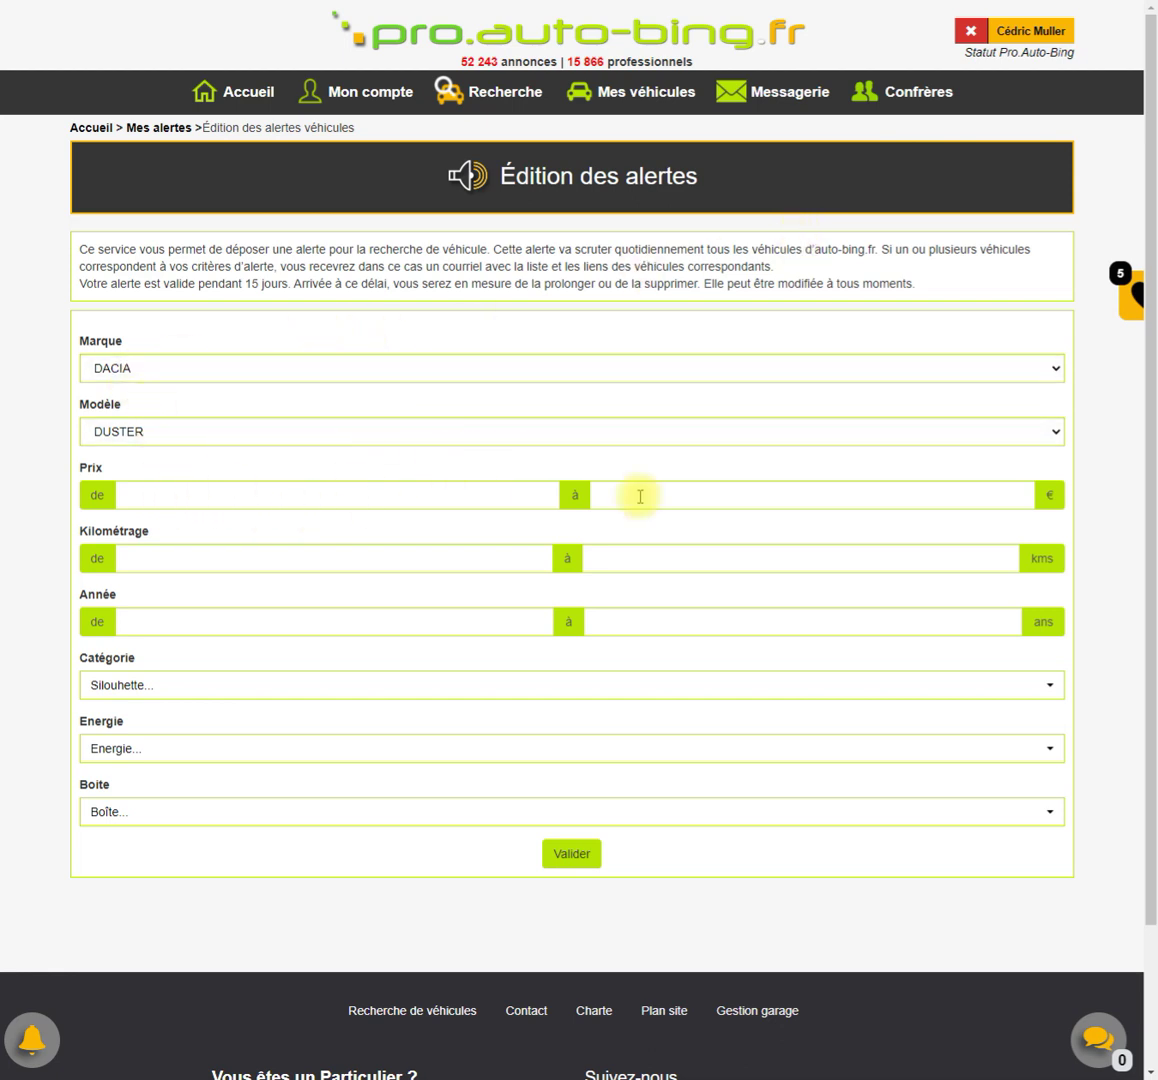
scroll(378, 700, "down", 1)
scroll(378, 705, "up", 1)
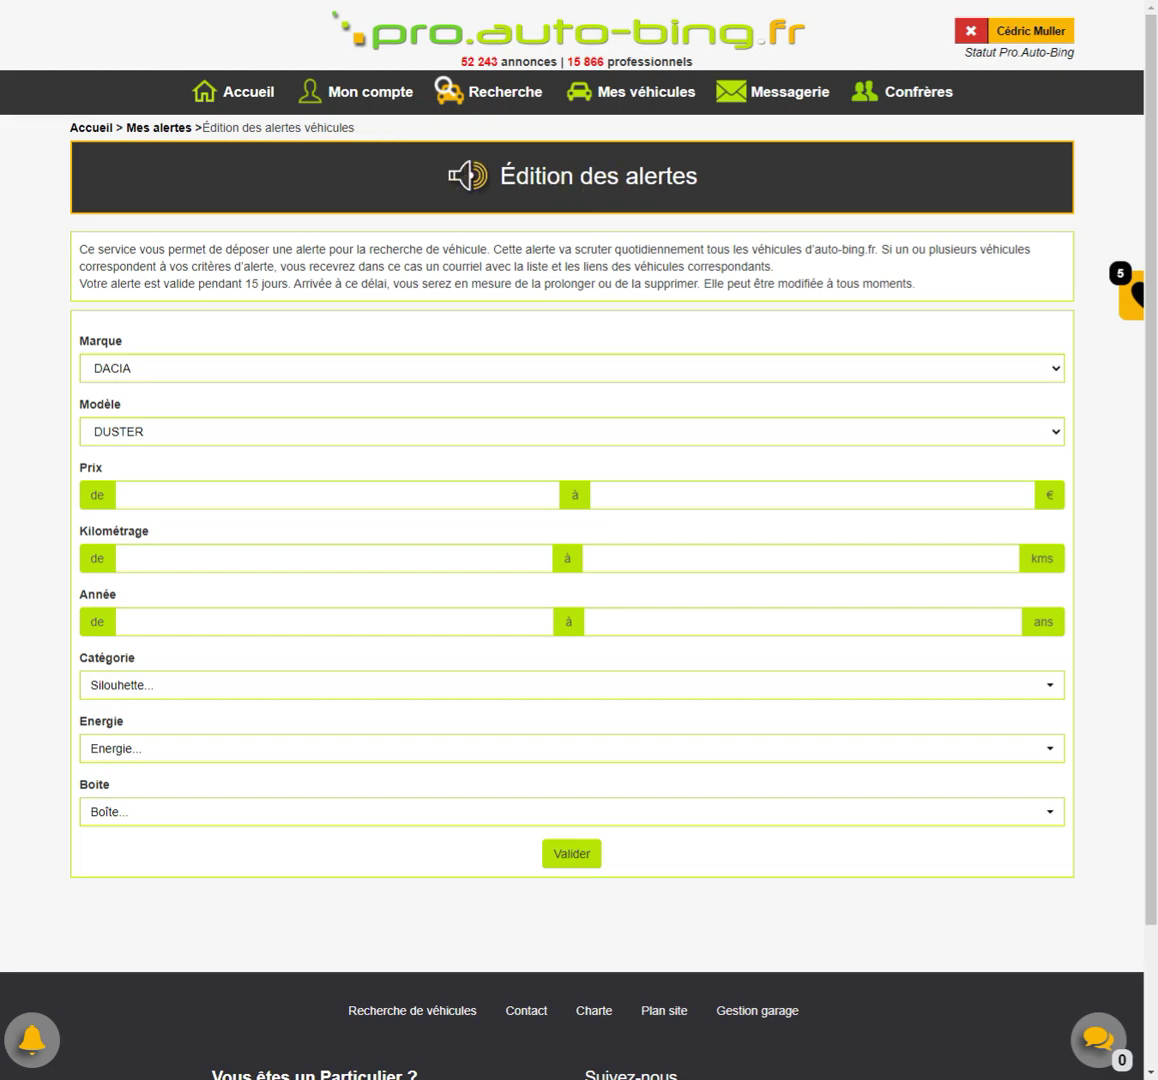
key("alt+Left")
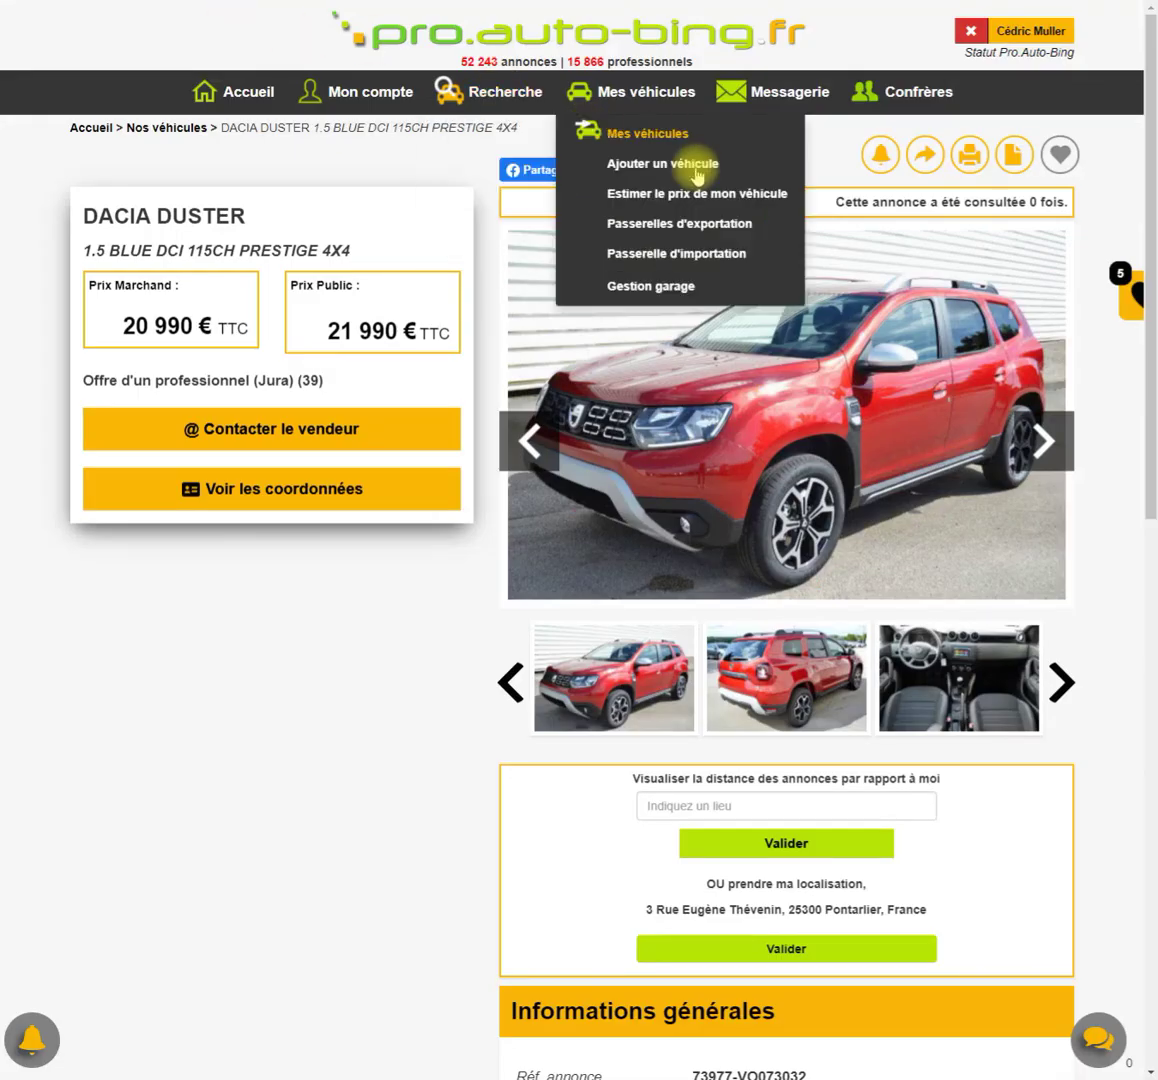
Step: View the form for sharing the listing with a friend and close it without sending anything
mouse_move(514, 76)
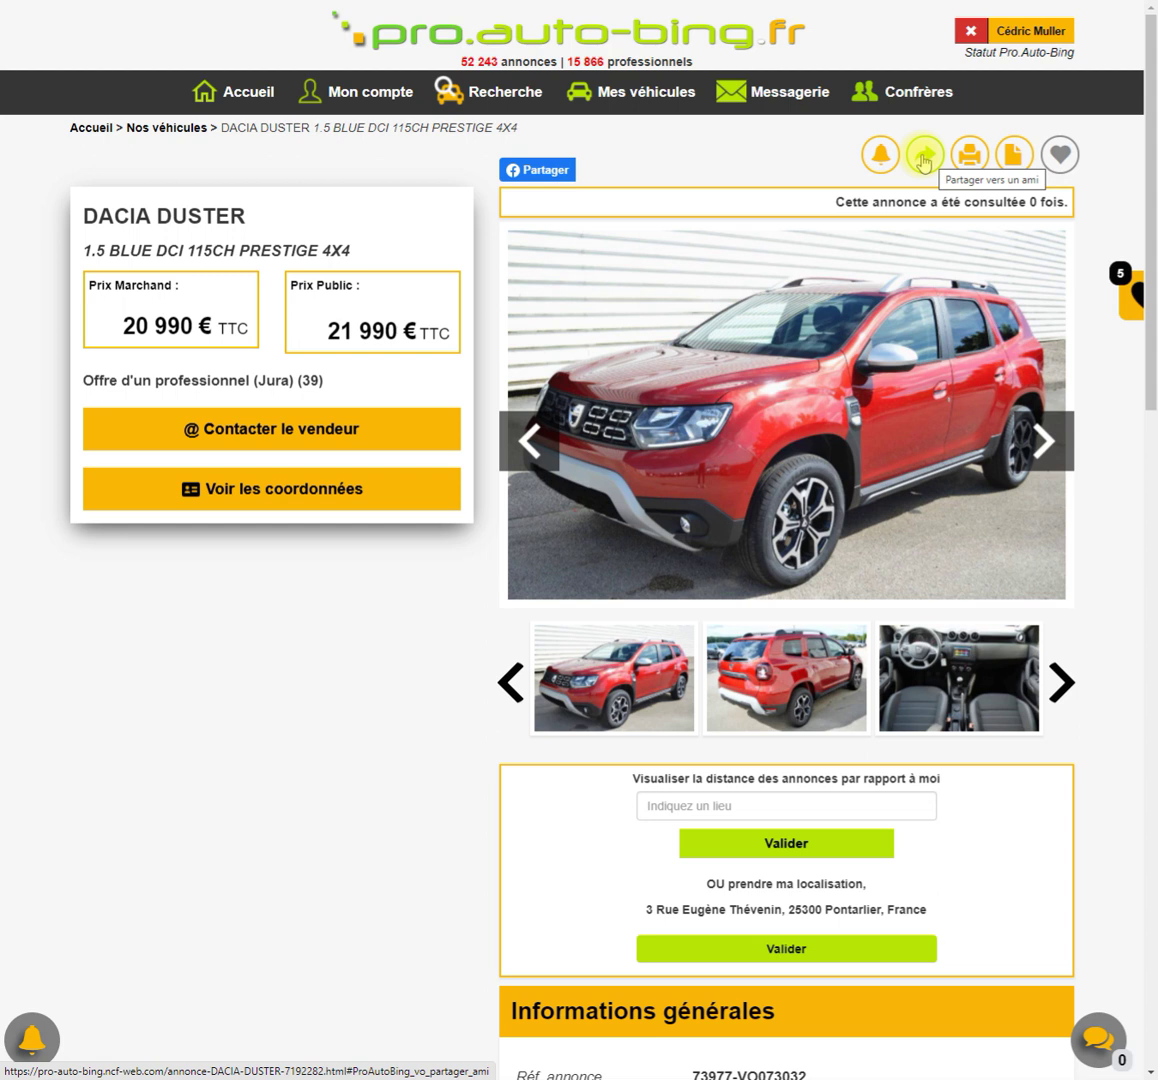
left_click(925, 158)
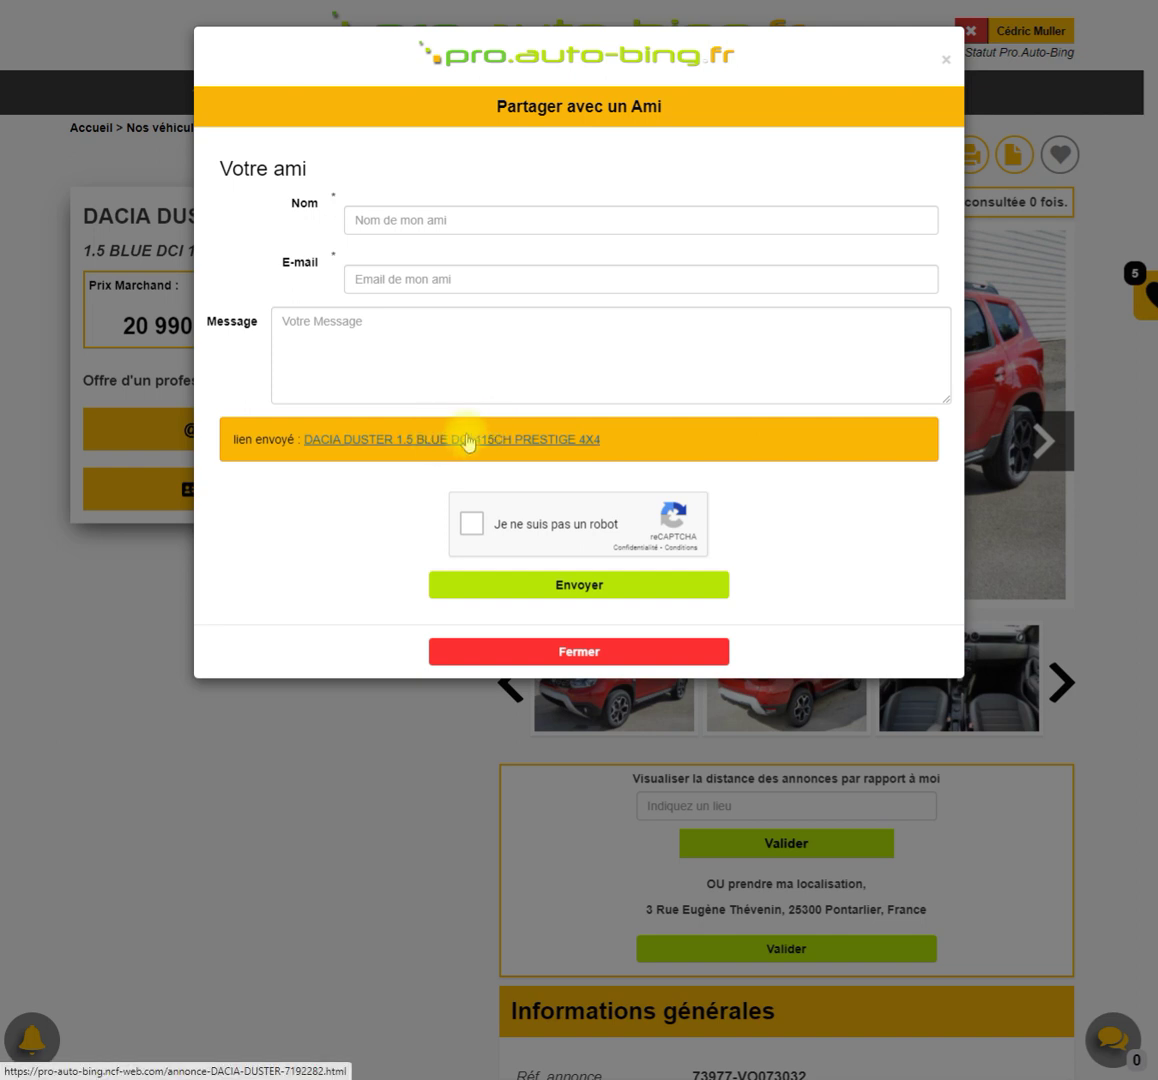
left_click(946, 62)
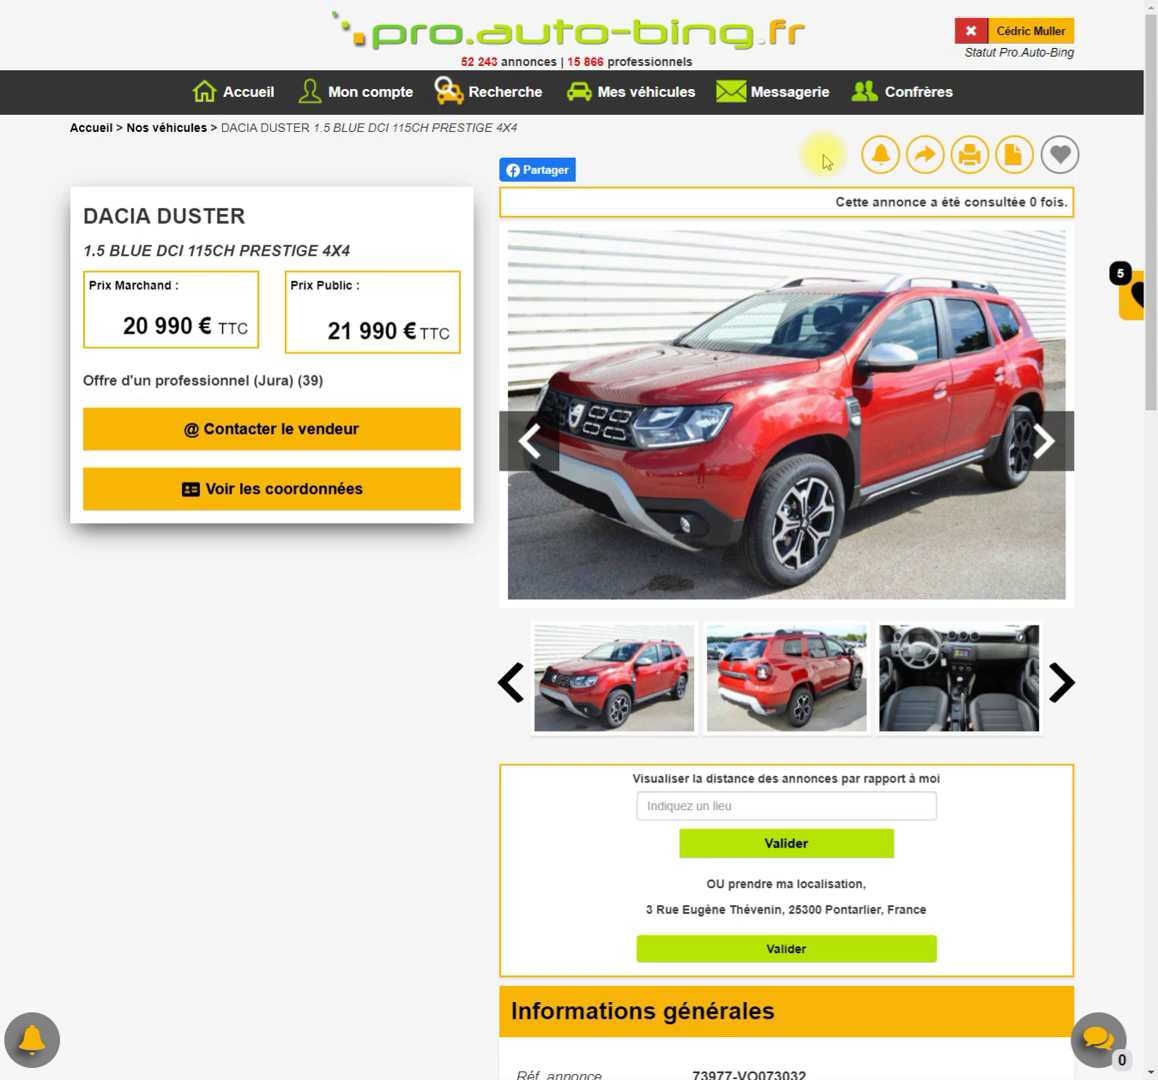
Step: Save the listing's printable sheet as 719228220210805140715.pdf, and view the saved document before returning to the listing
left_click(969, 155)
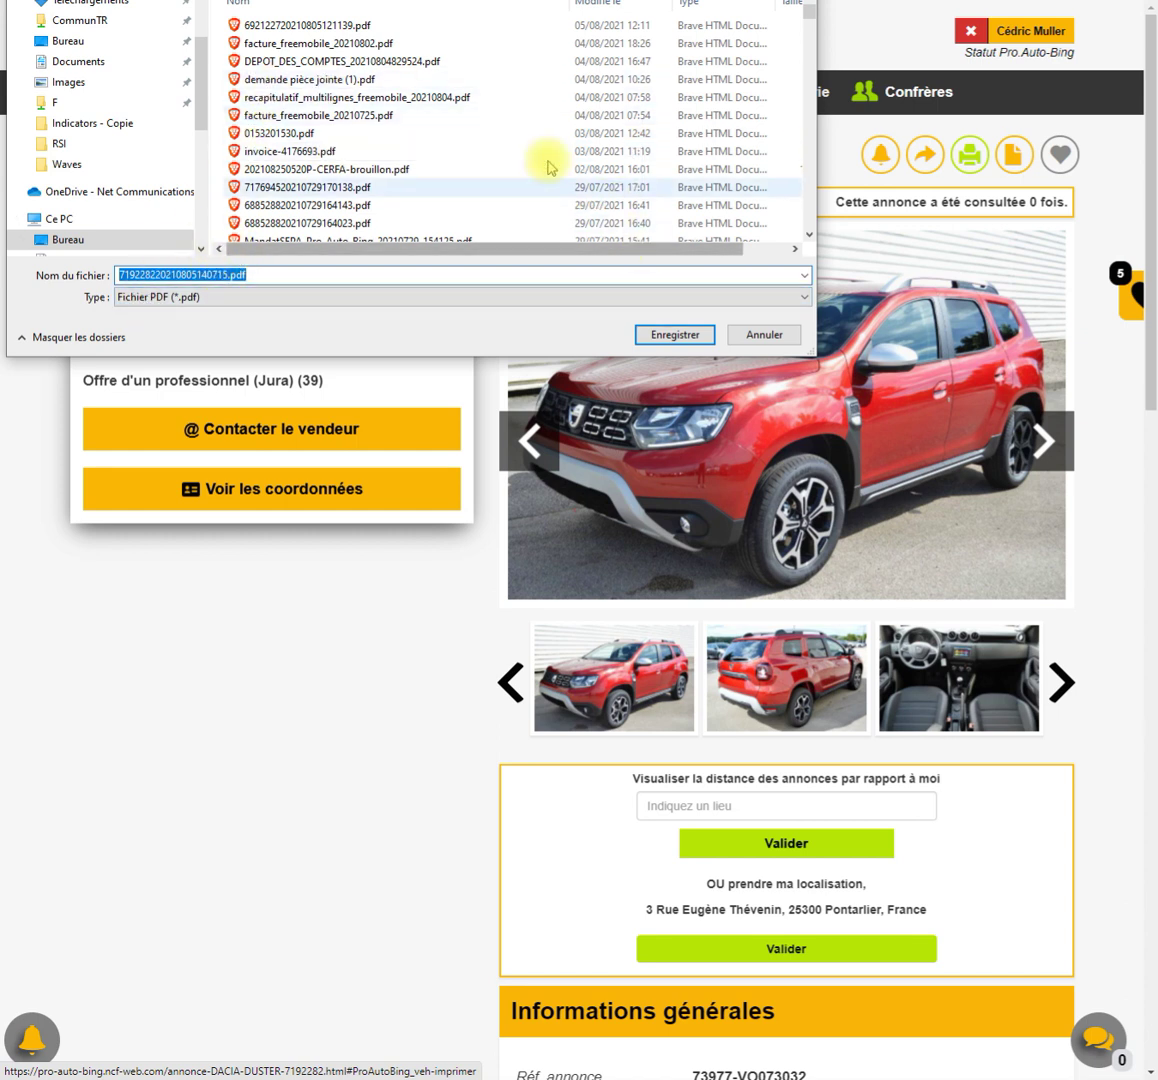
left_click(676, 335)
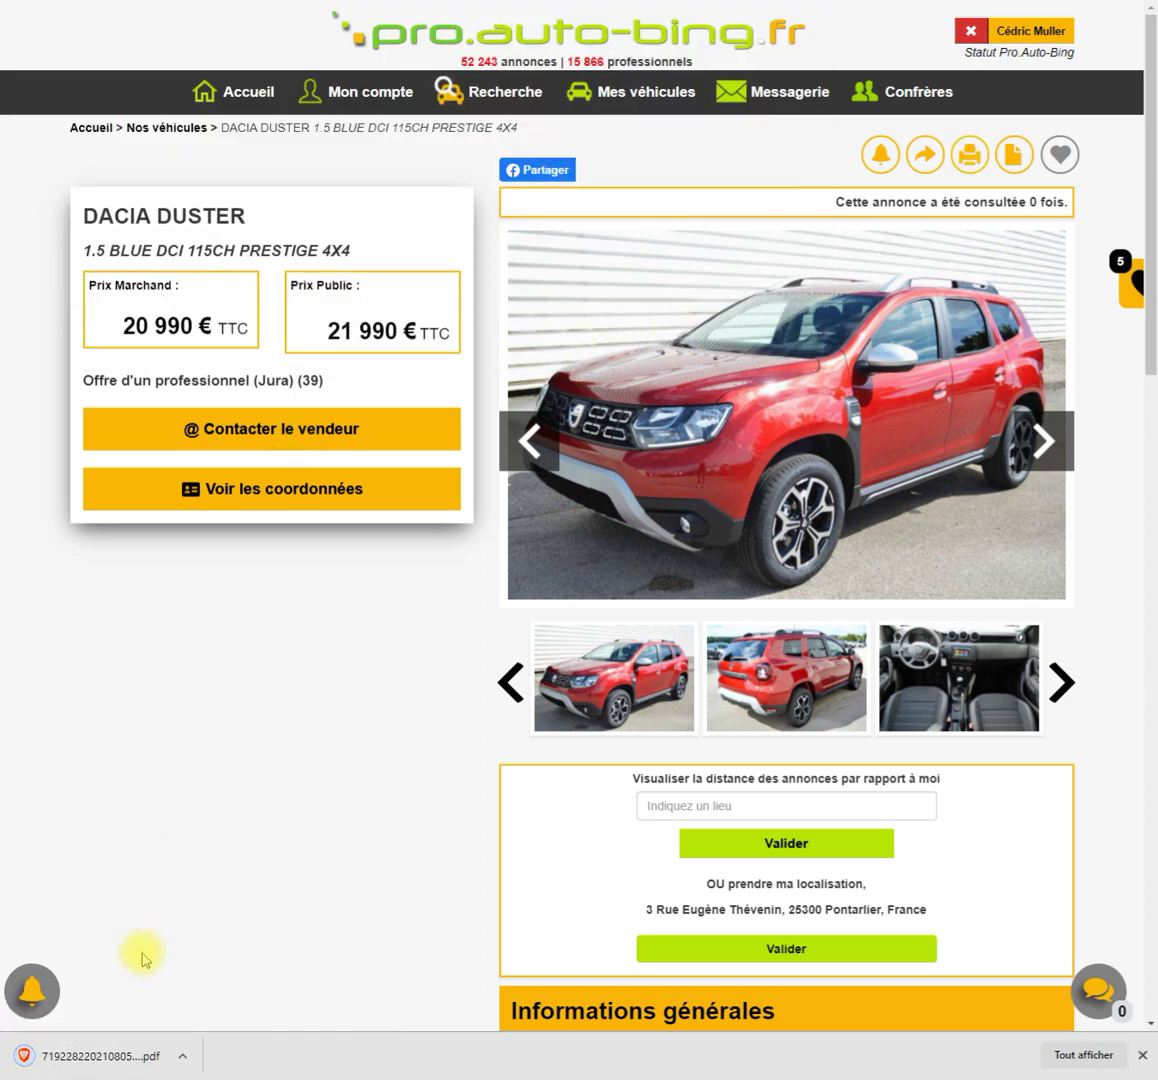
left_click(95, 1058)
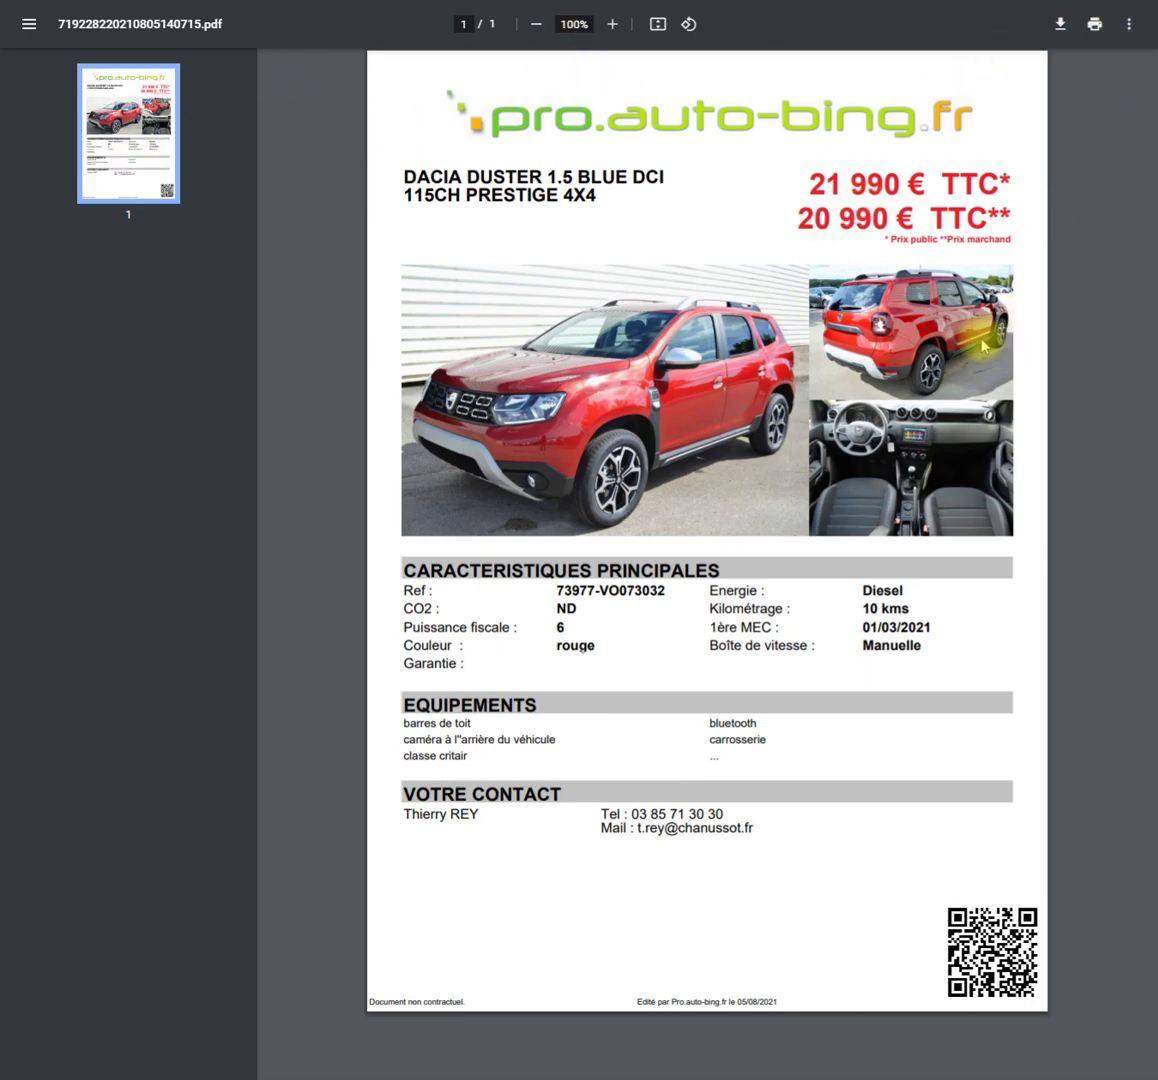
key("ctrl+w")
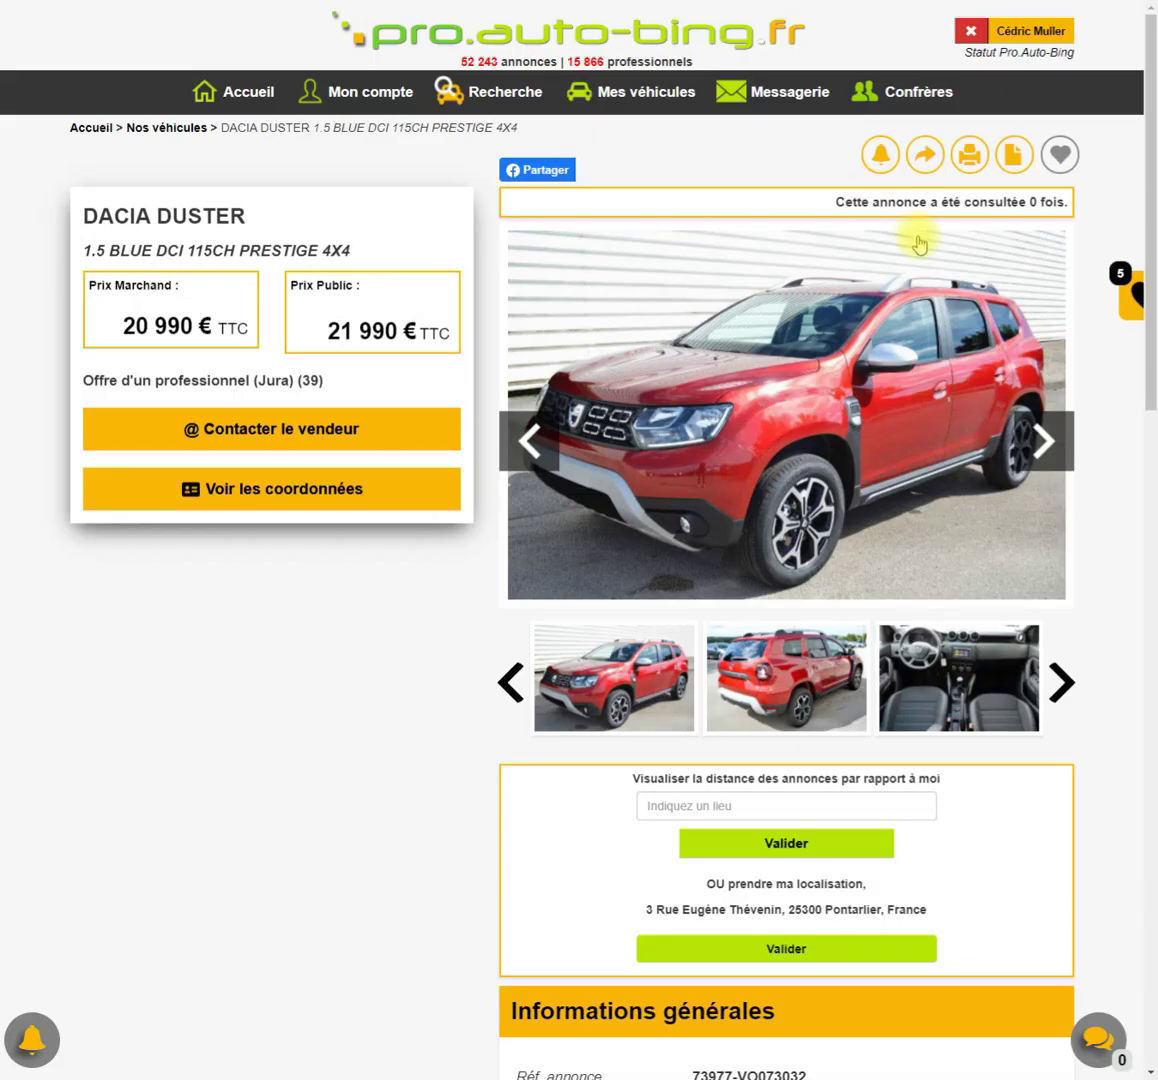
Step: Generate and save a personalised vehicle sheet priced at 31000 € TTC, with 250 € for mise à la route, 175 € for carte grise and a 3 mois garantie
left_click(1015, 157)
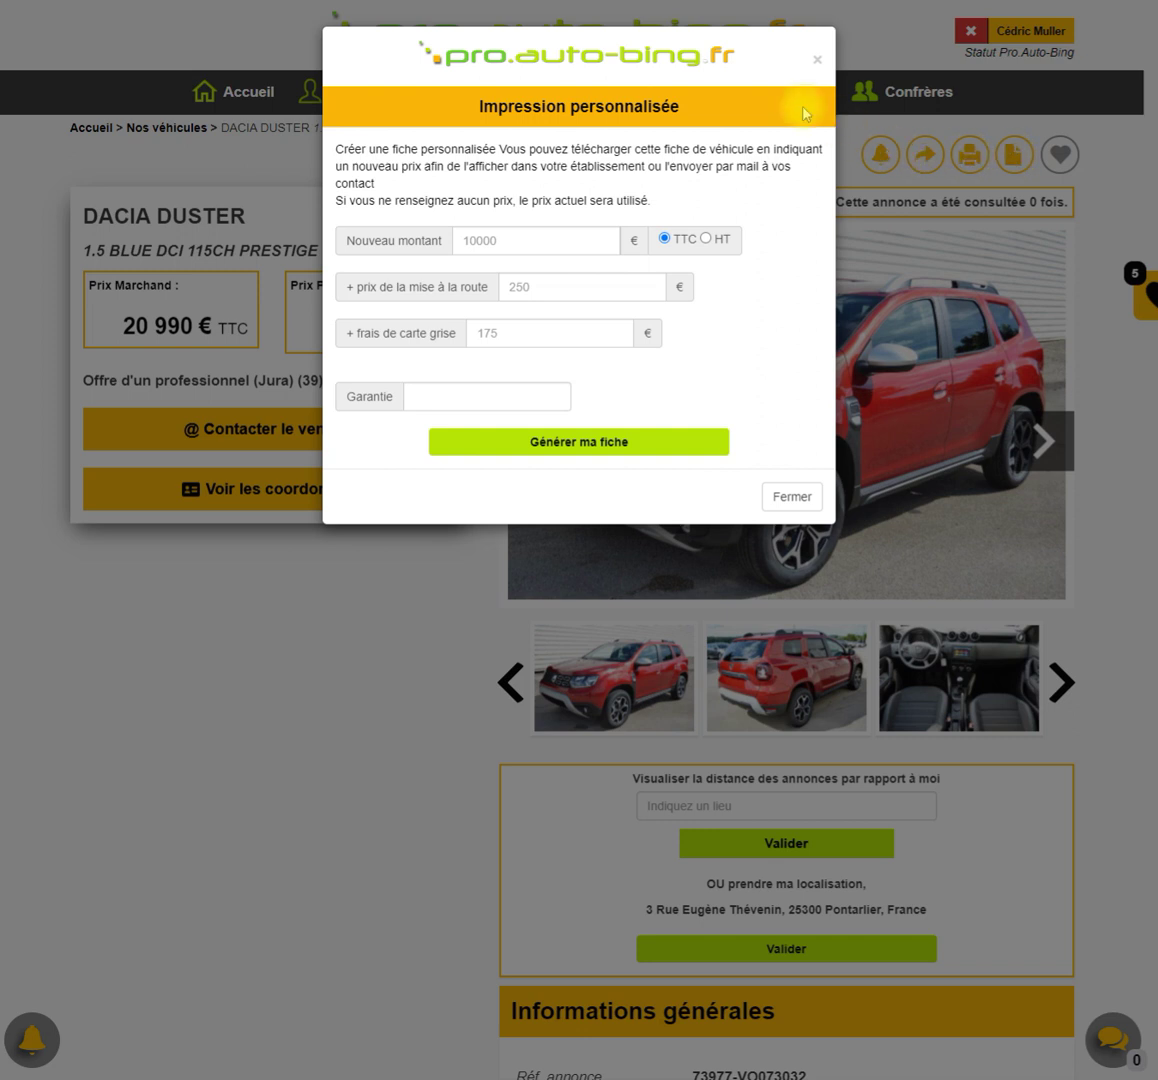
left_click_drag(545, 52, 661, 106)
left_click(529, 243)
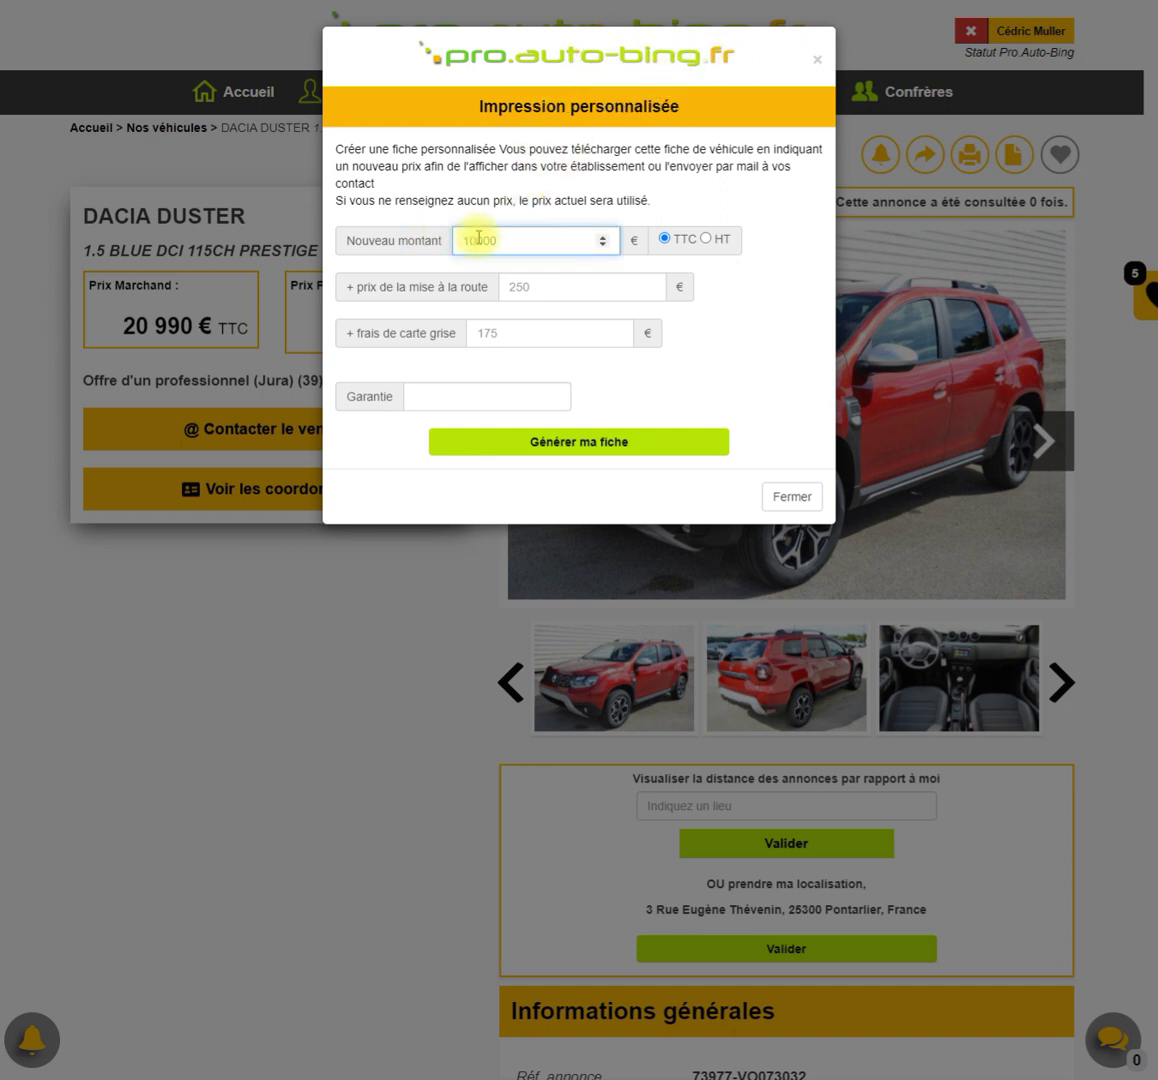
type("31000")
left_click(557, 286)
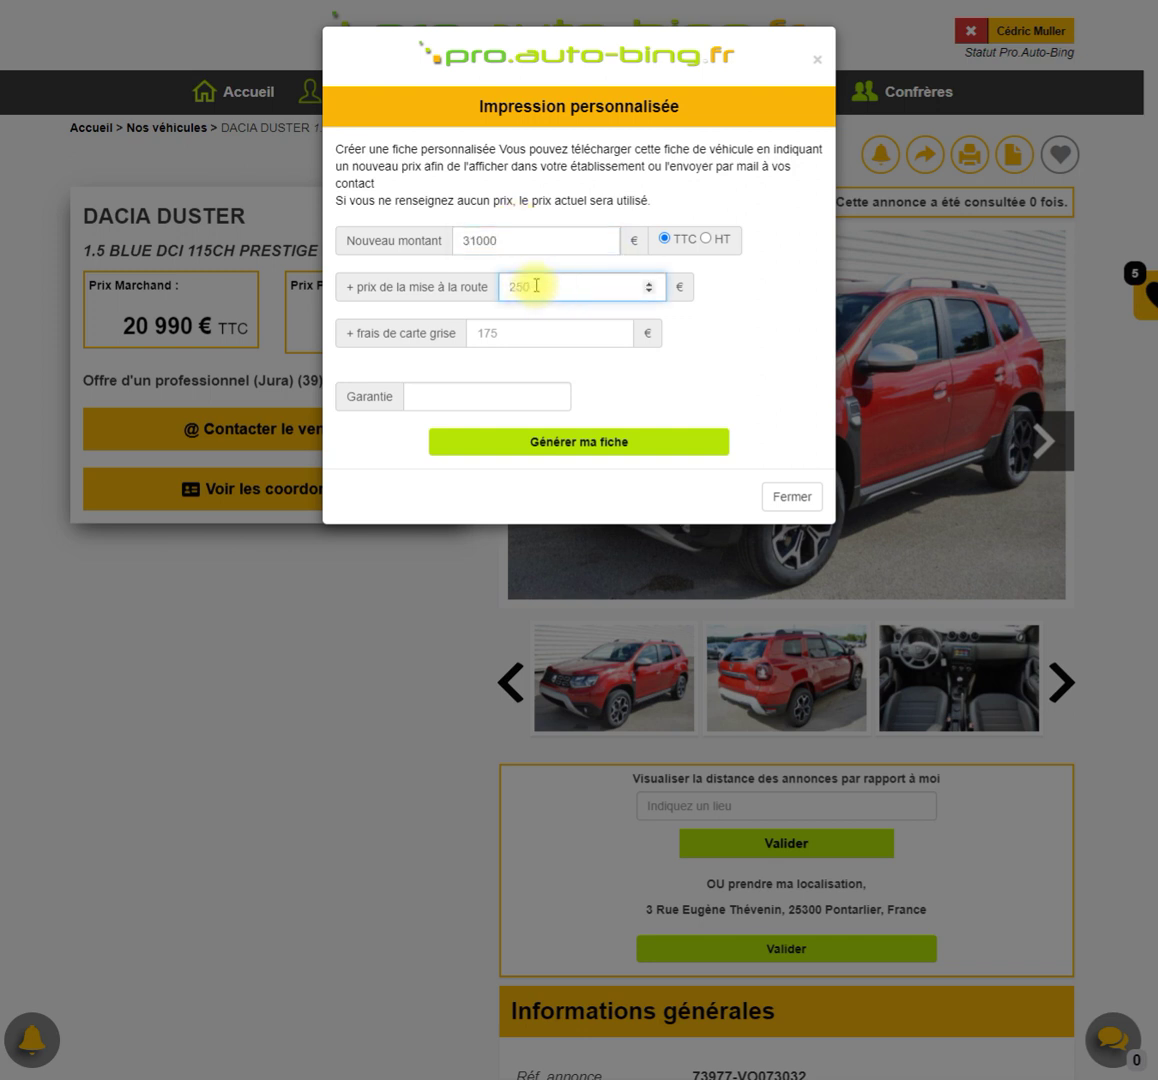
type("250")
left_click(511, 330)
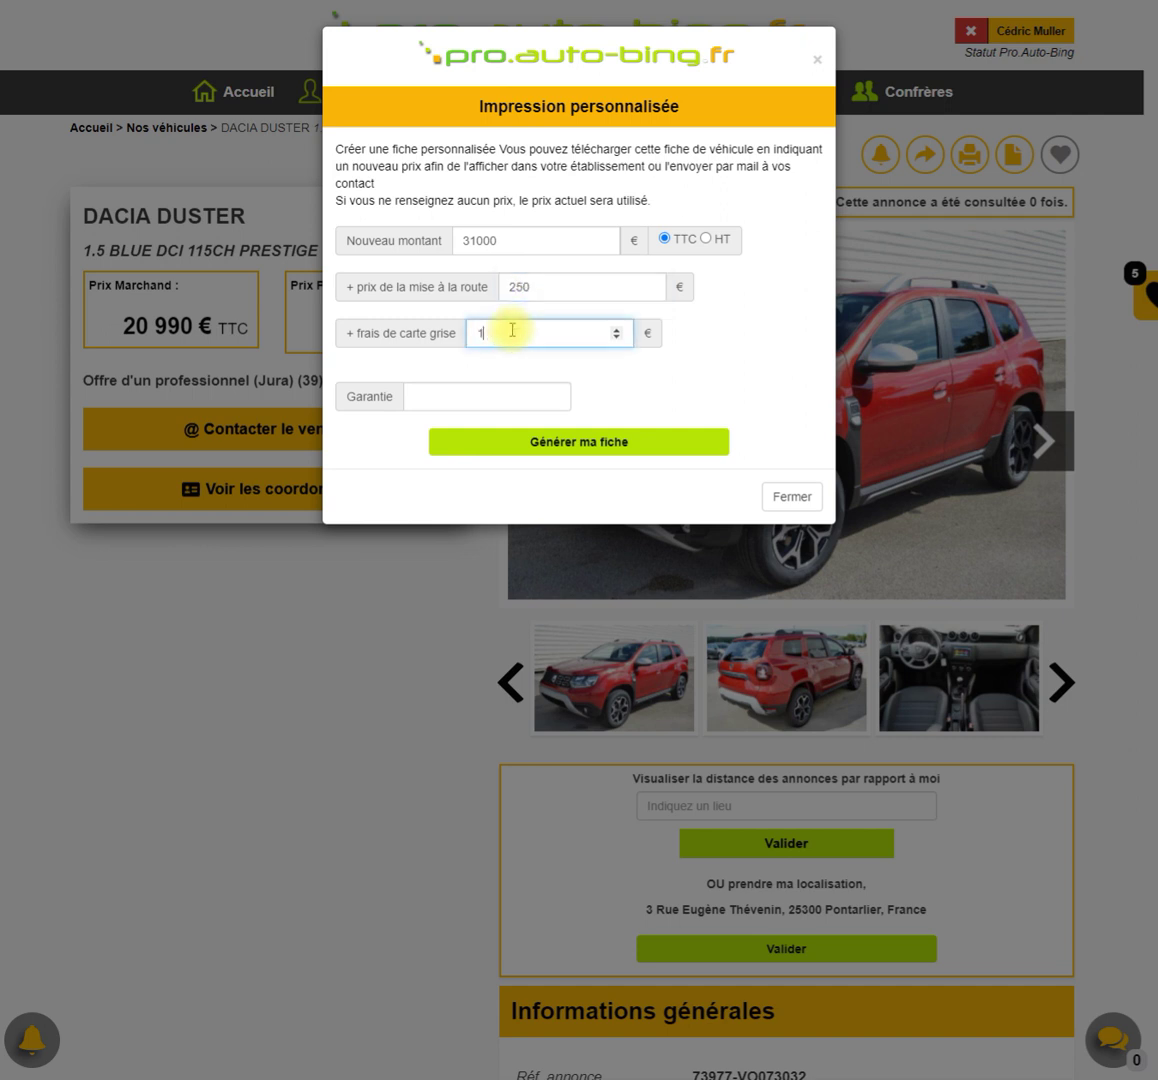
type("175")
left_click(448, 390)
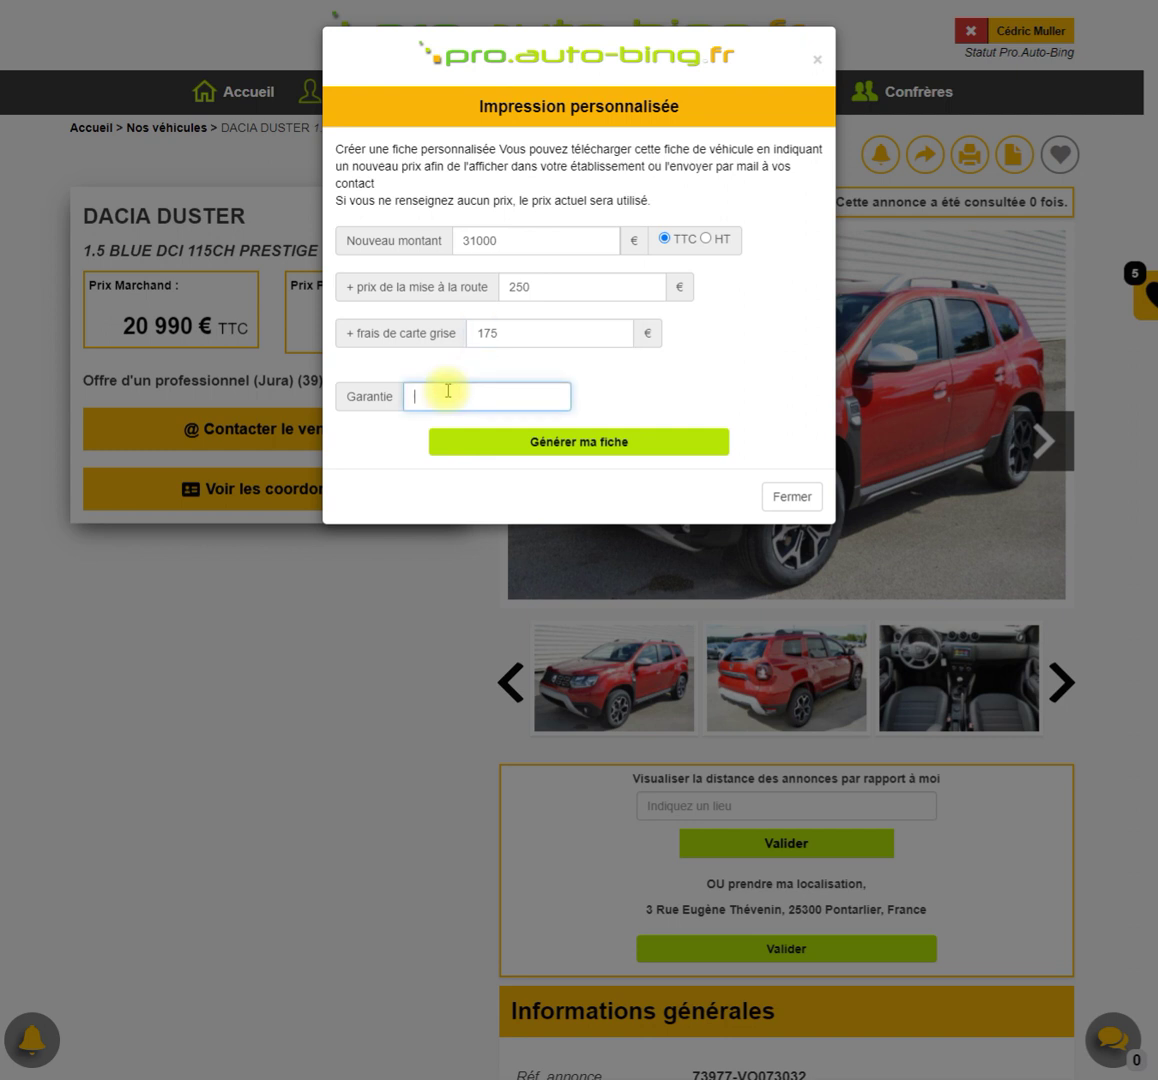
type("3 mois")
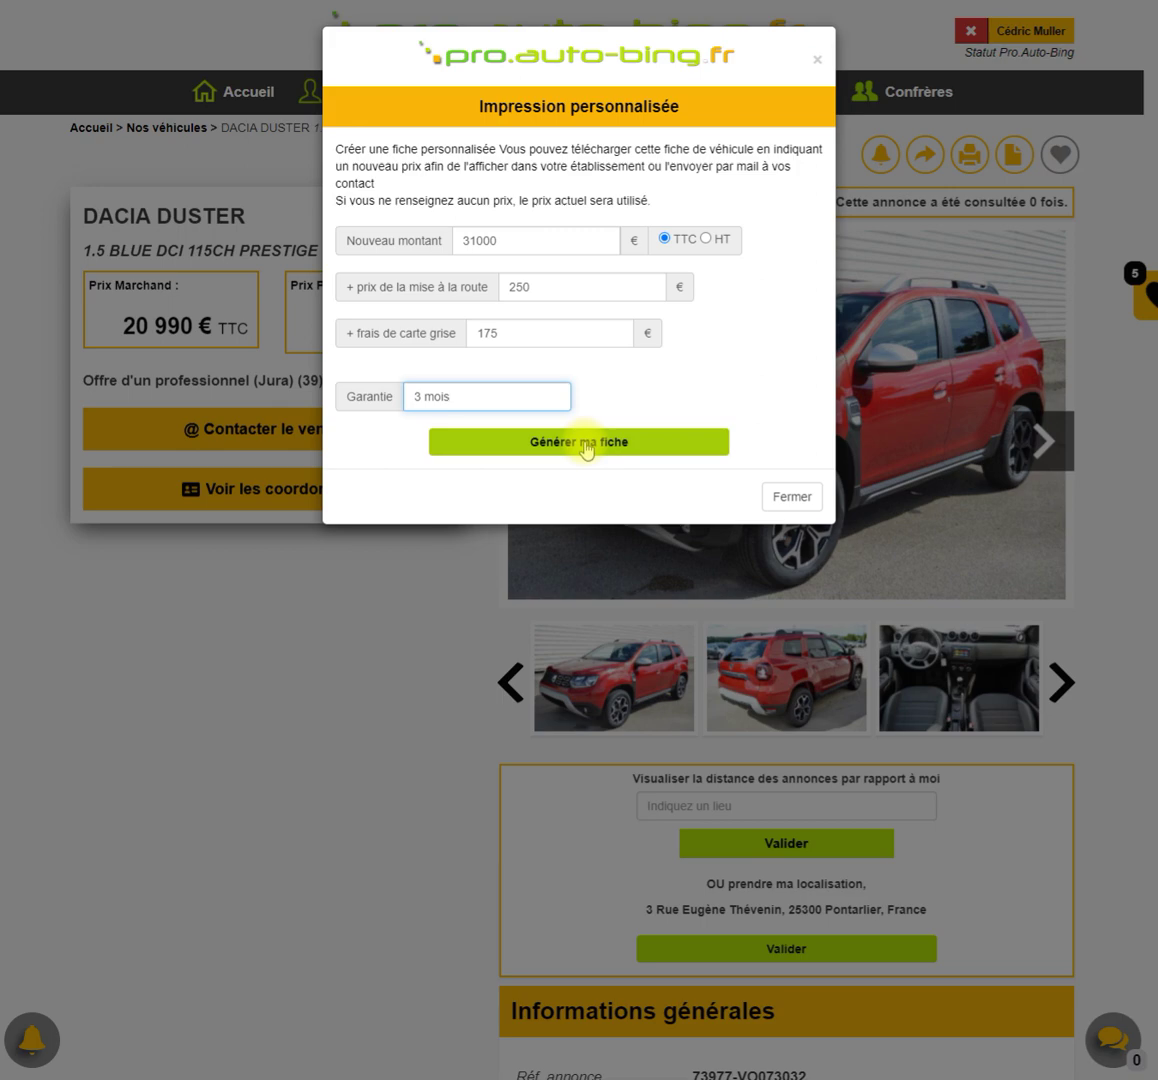
left_click(586, 447)
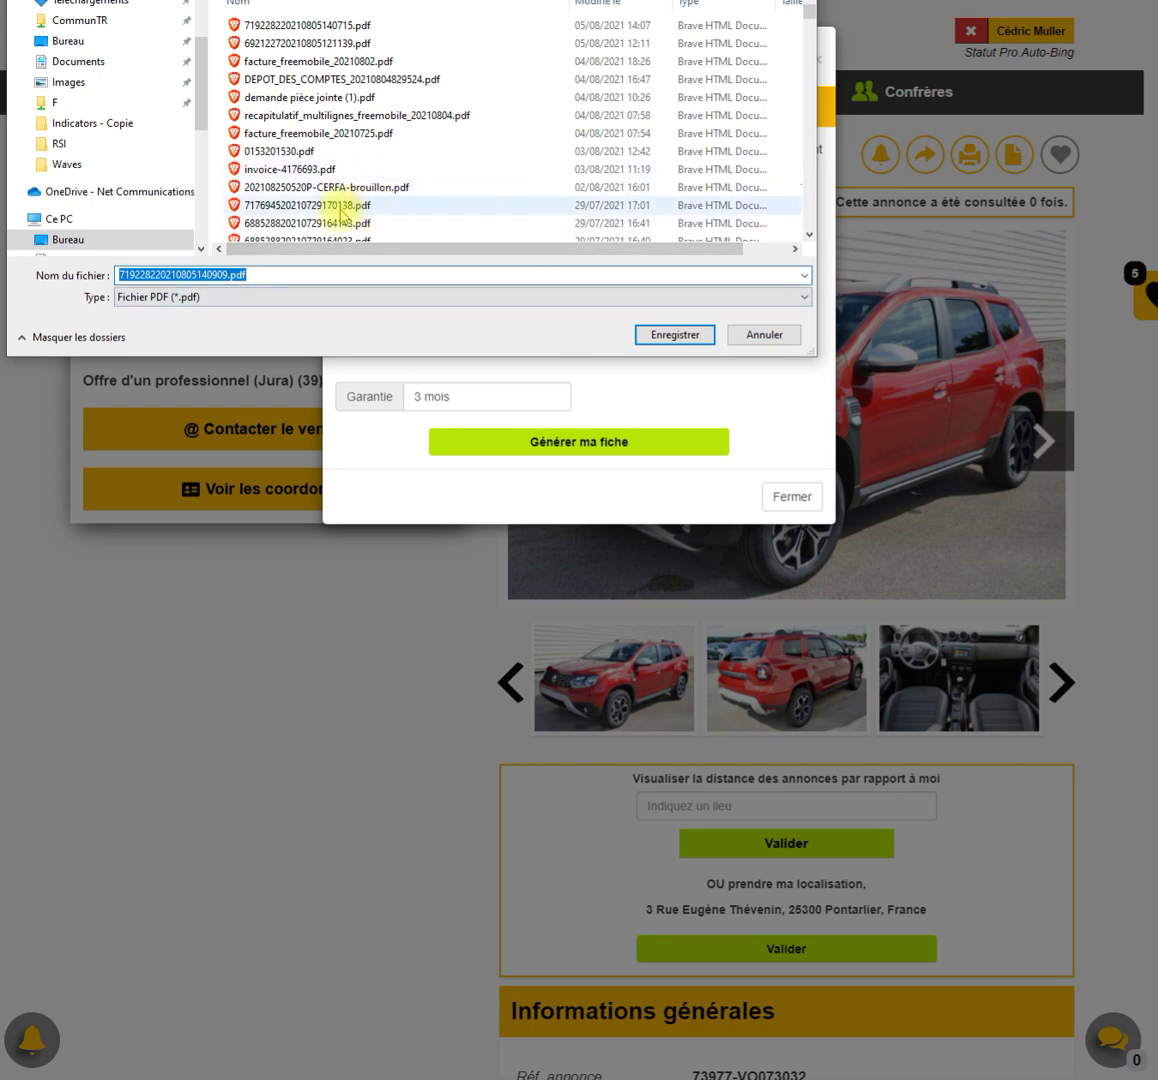
left_click(675, 334)
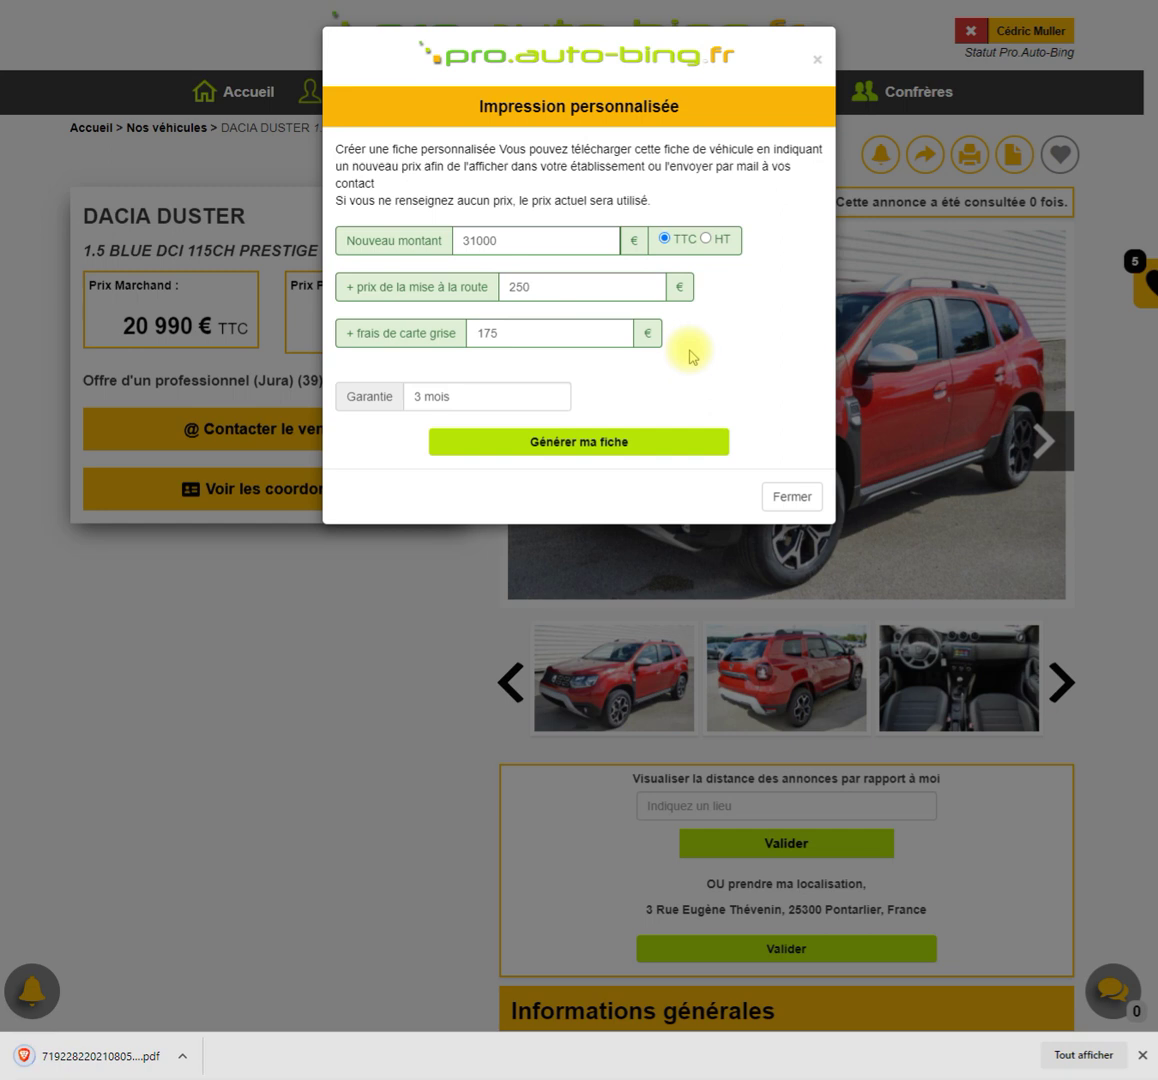
Step: View the saved personalised vehicle sheet, and close the Impression personnalisée form
left_click(97, 1057)
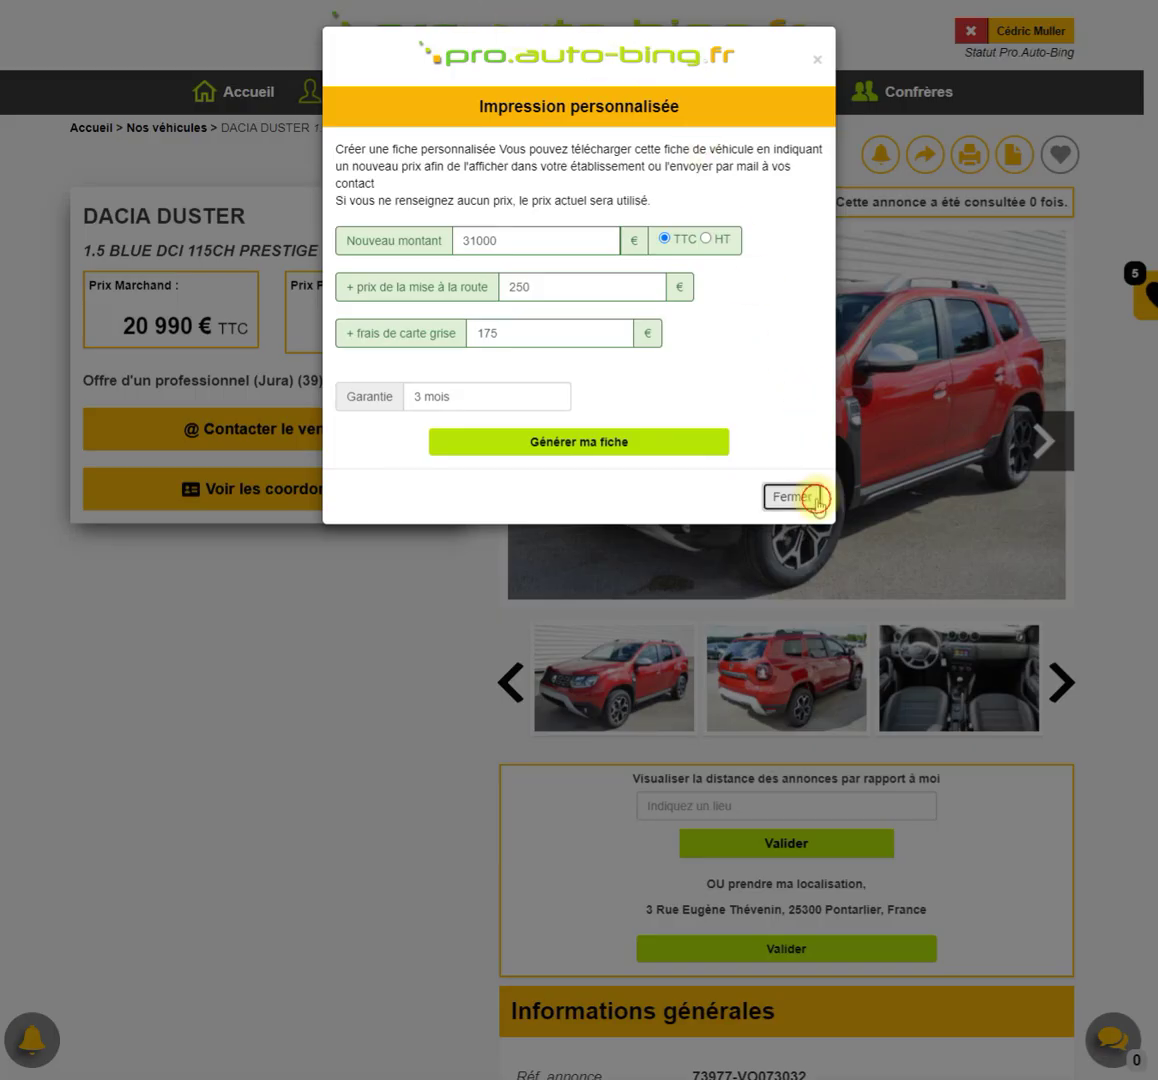
left_click(817, 497)
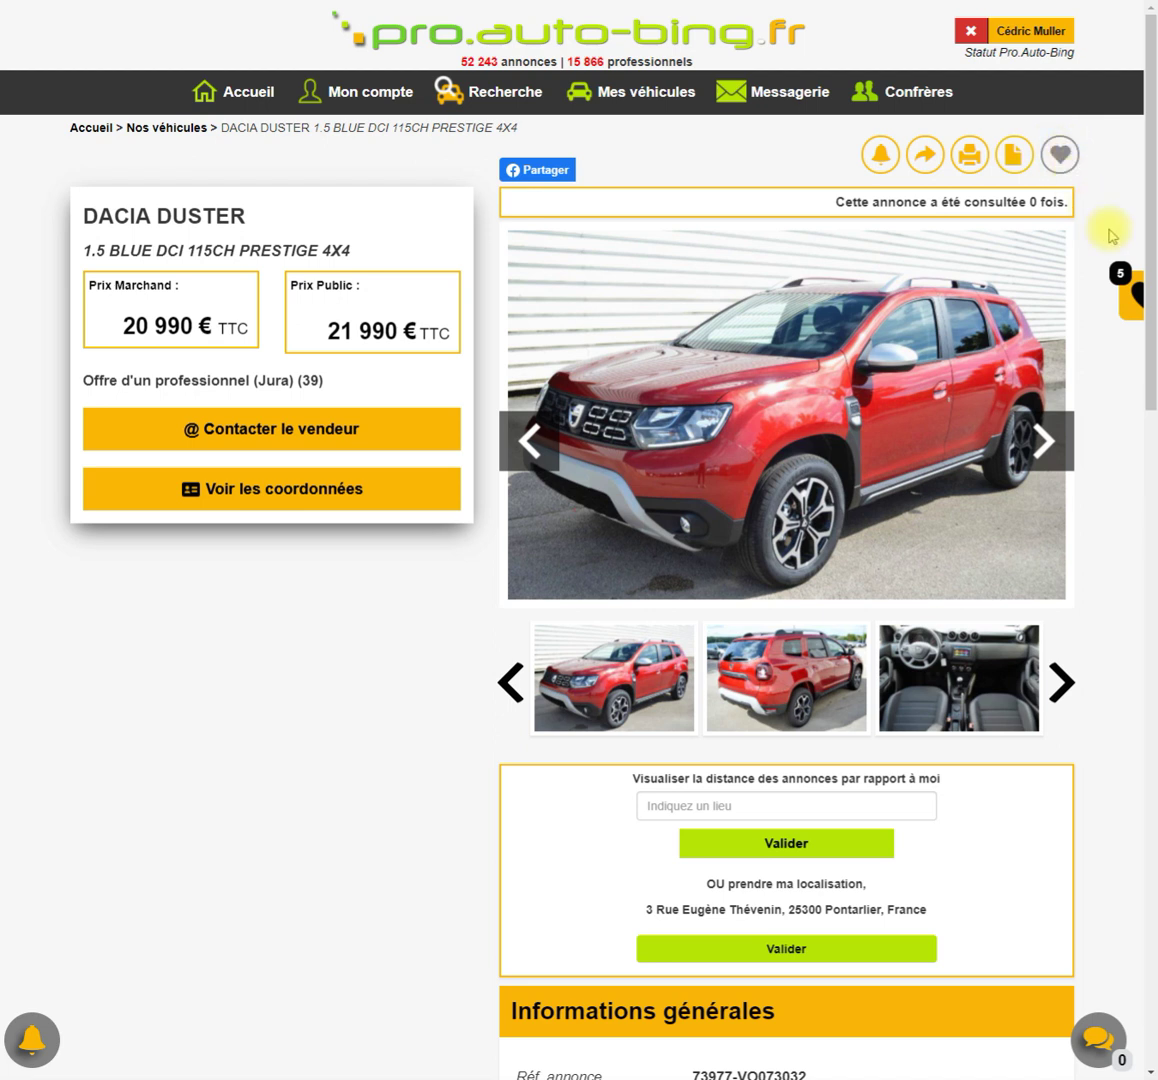
Step: Add the Dacia Duster listing to the favourites, and look over its general information and equipment
left_click(1059, 157)
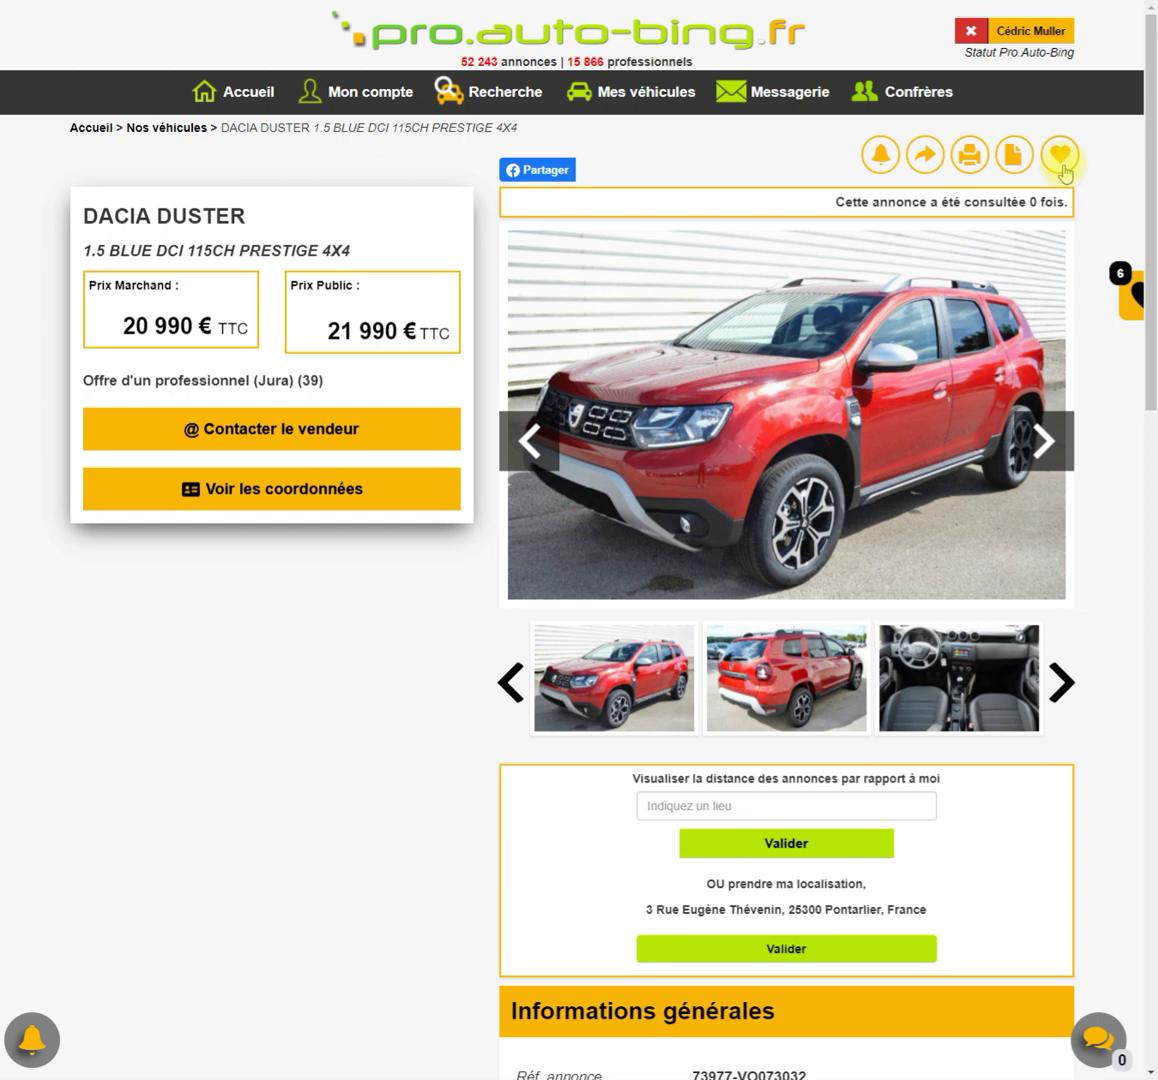
scroll(1052, 530, "down", 1)
scroll(1052, 530, "down", 6)
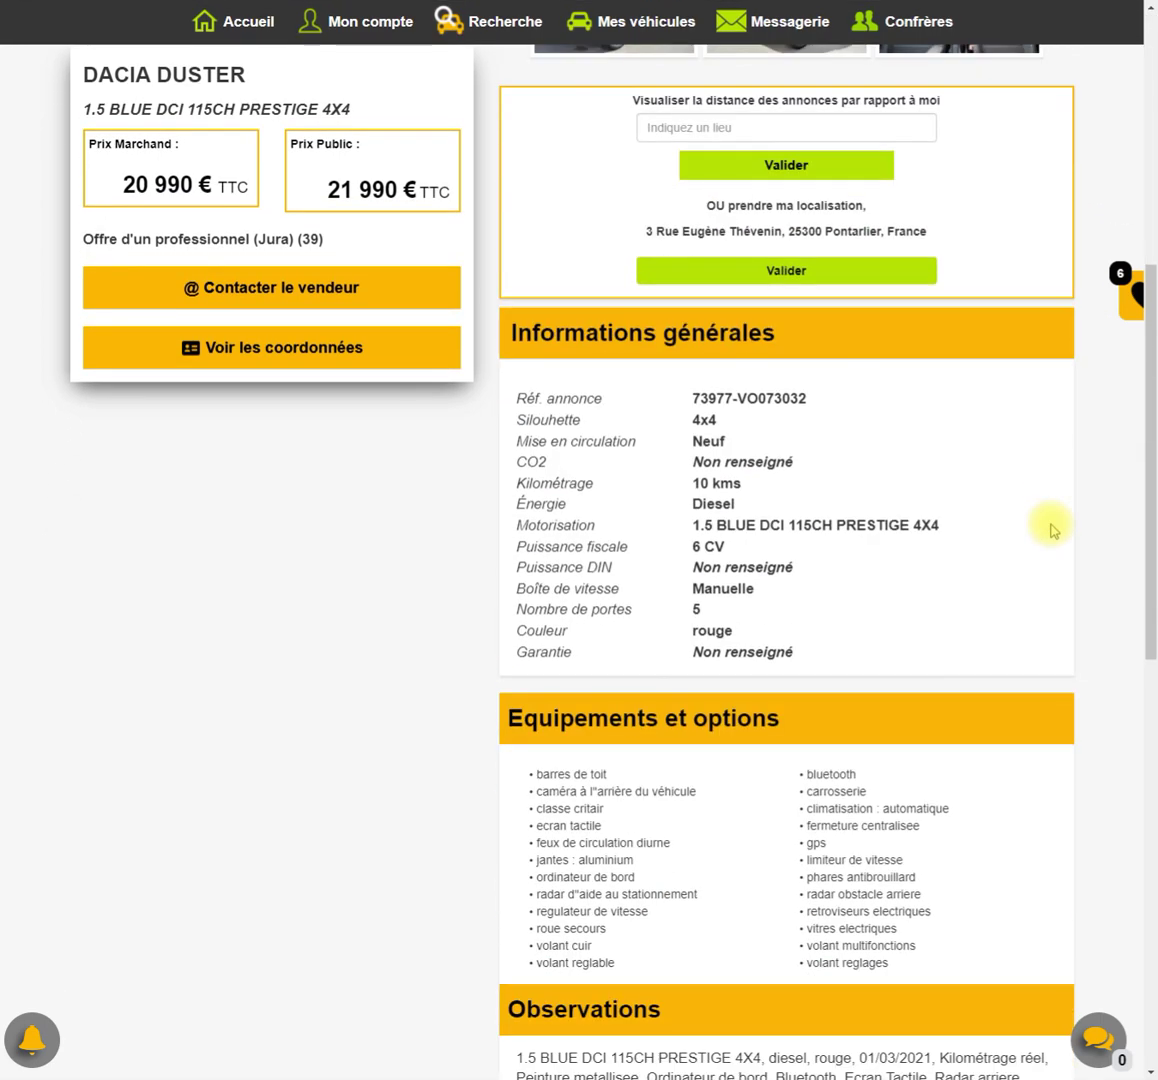
scroll(1052, 530, "up", 7)
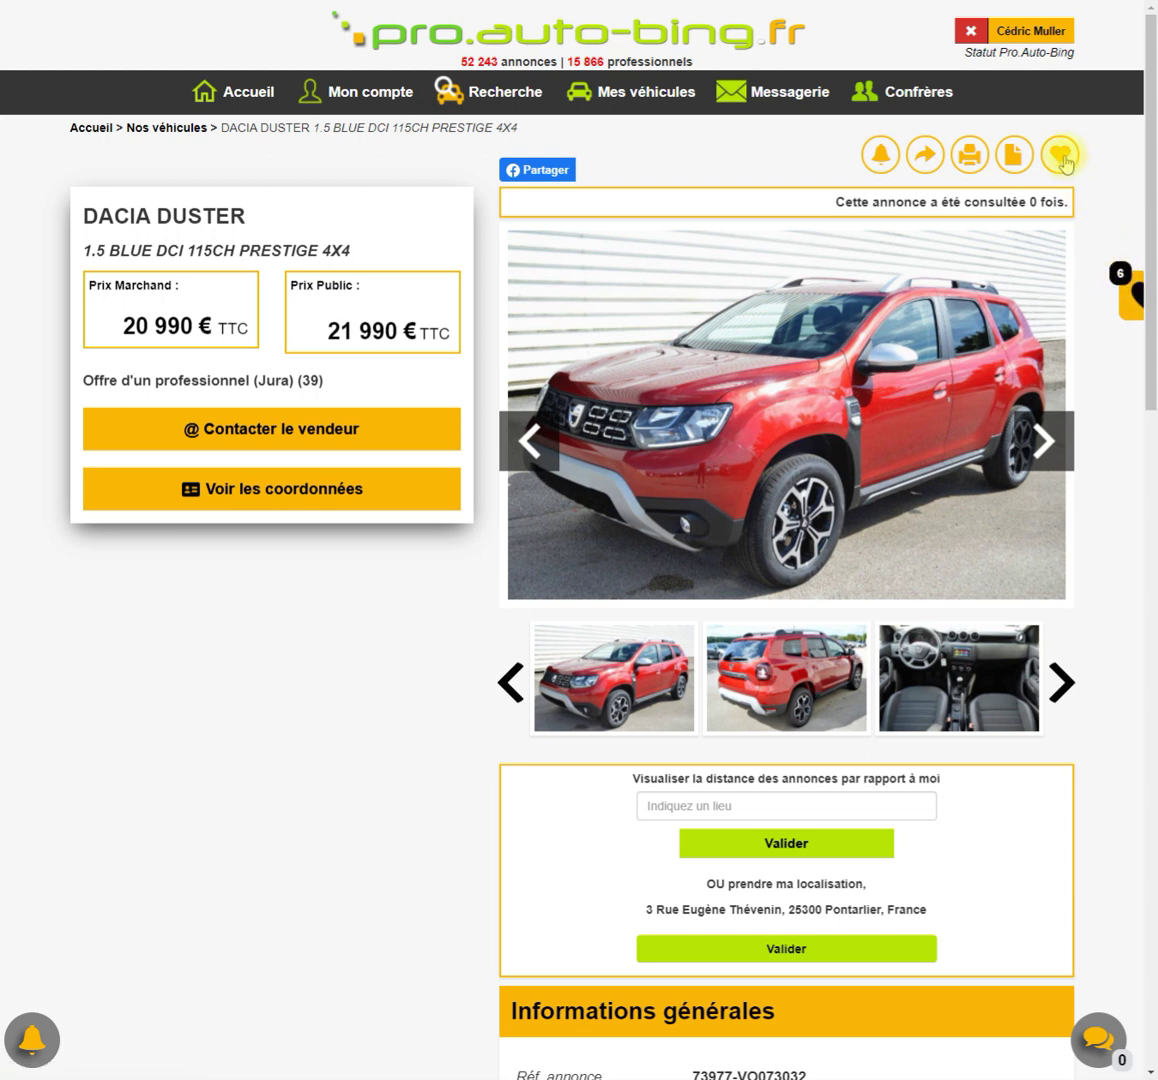
Step: Open the saved listings page and browse forward and back through the favourite vehicles
left_click(1120, 300)
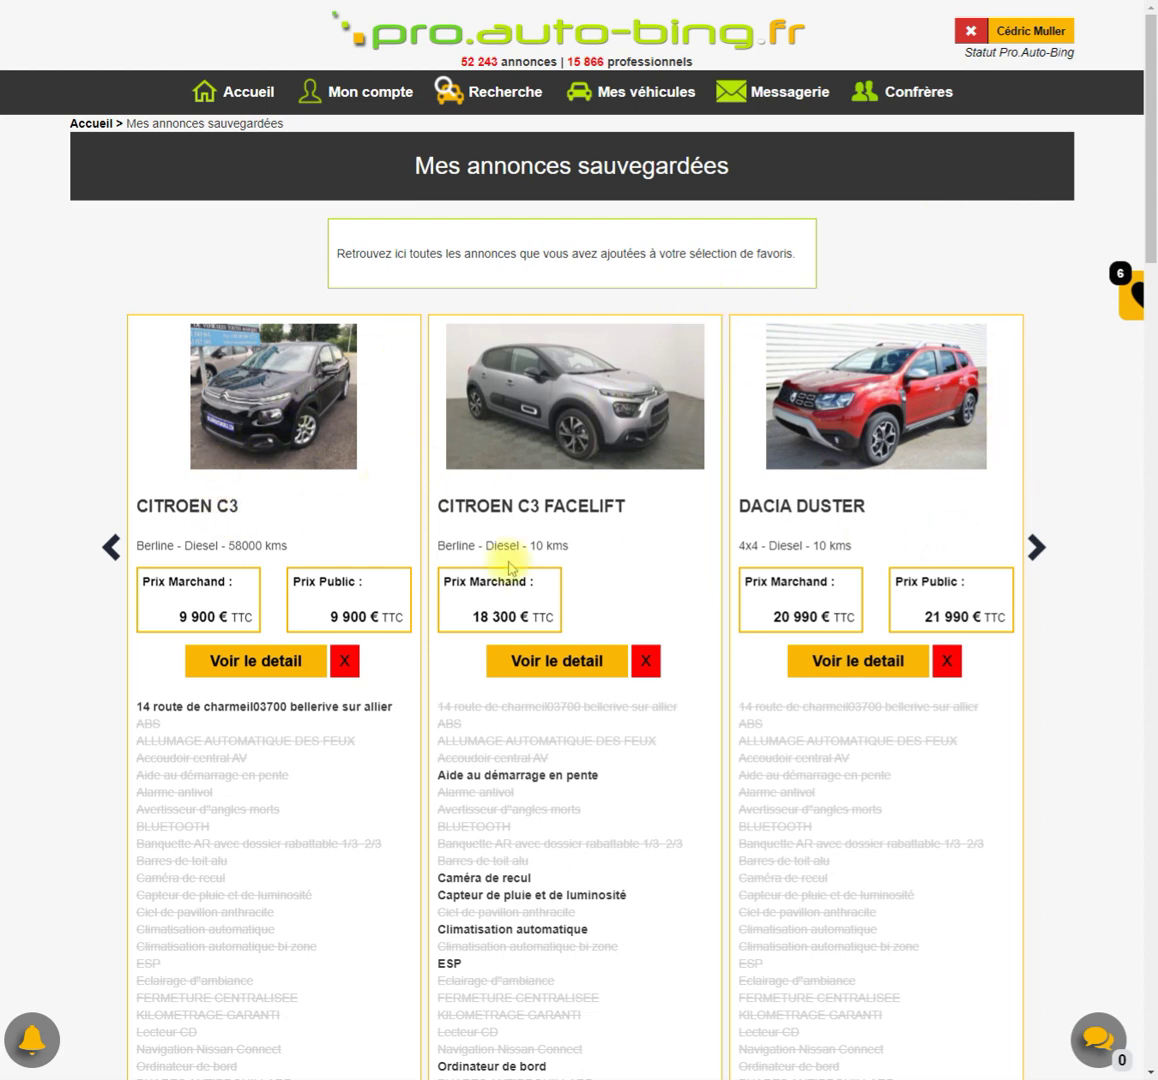
left_click(1040, 556)
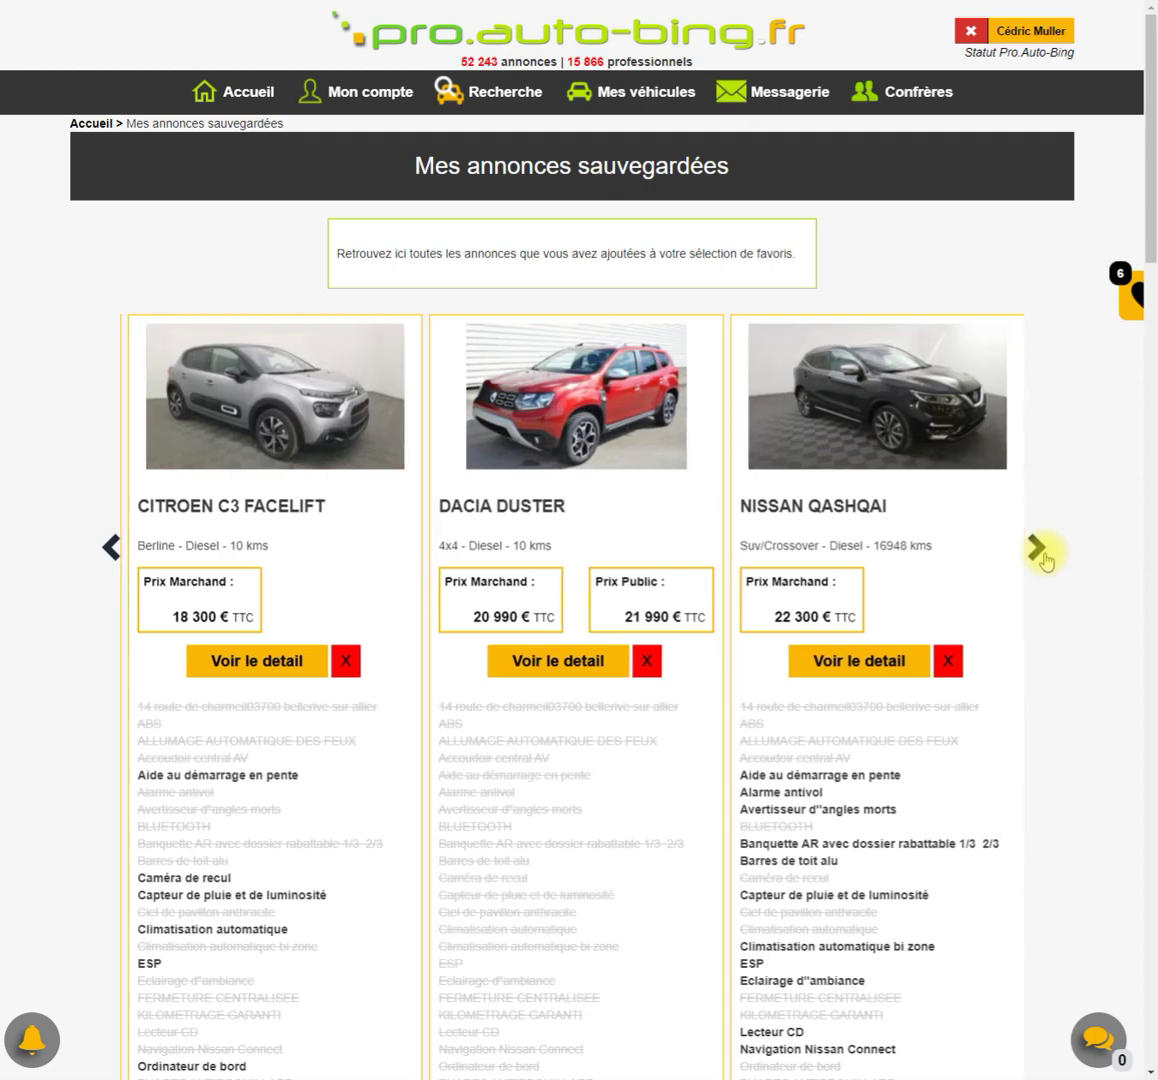
left_click(1040, 556)
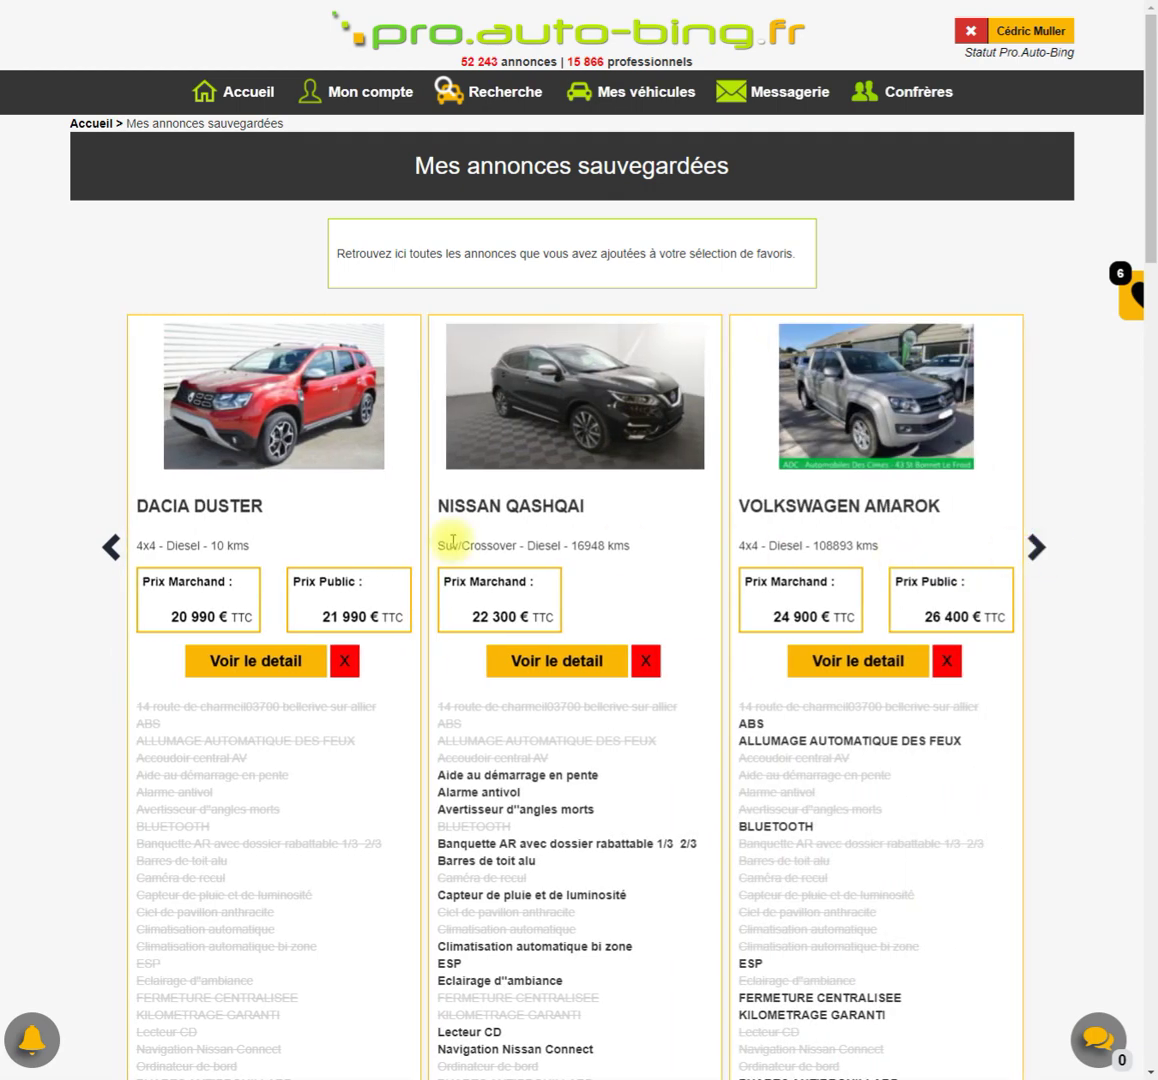
left_click(112, 545)
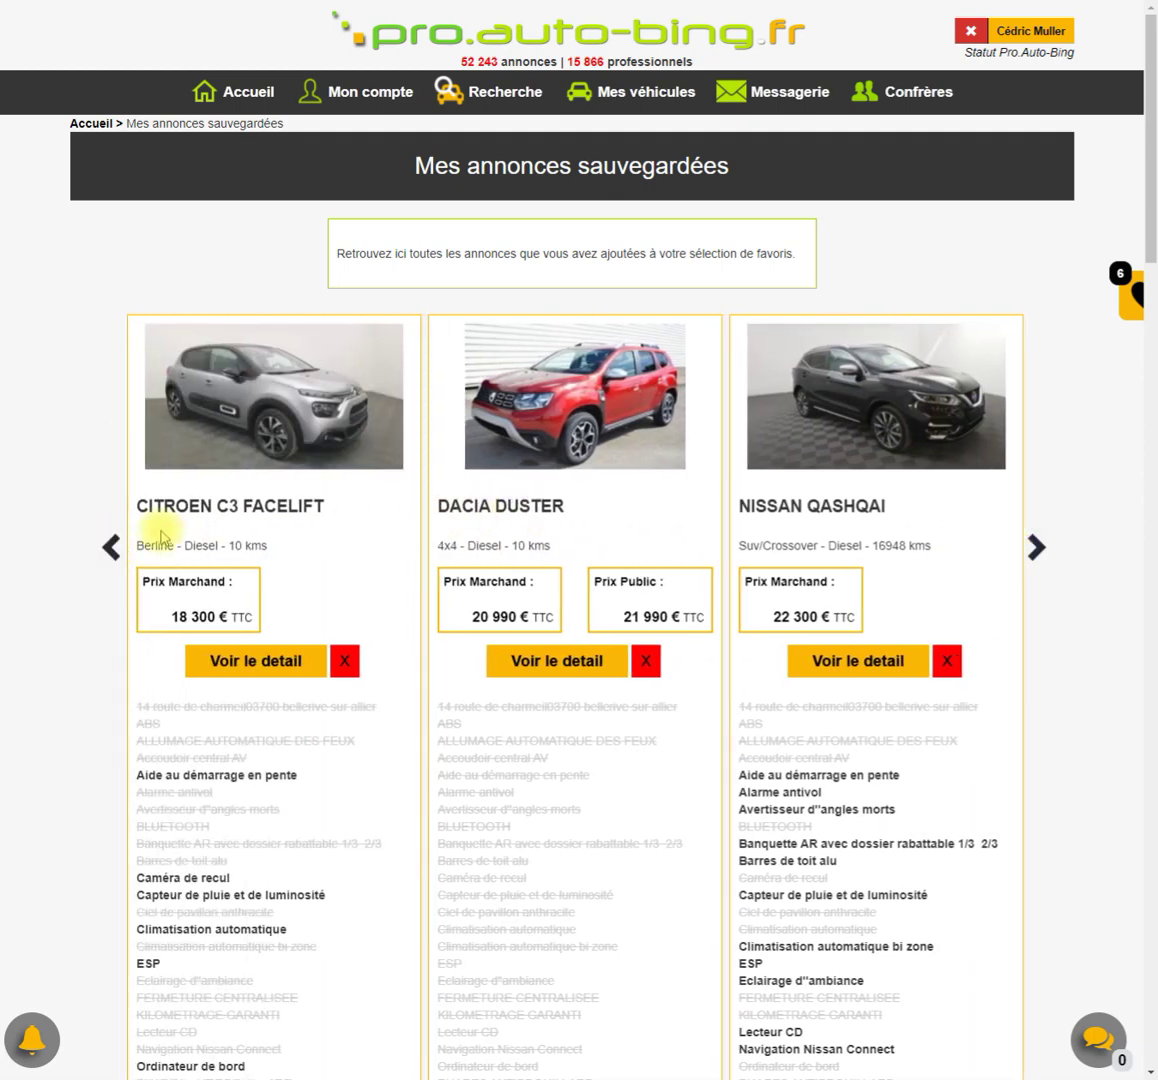
left_click(116, 545)
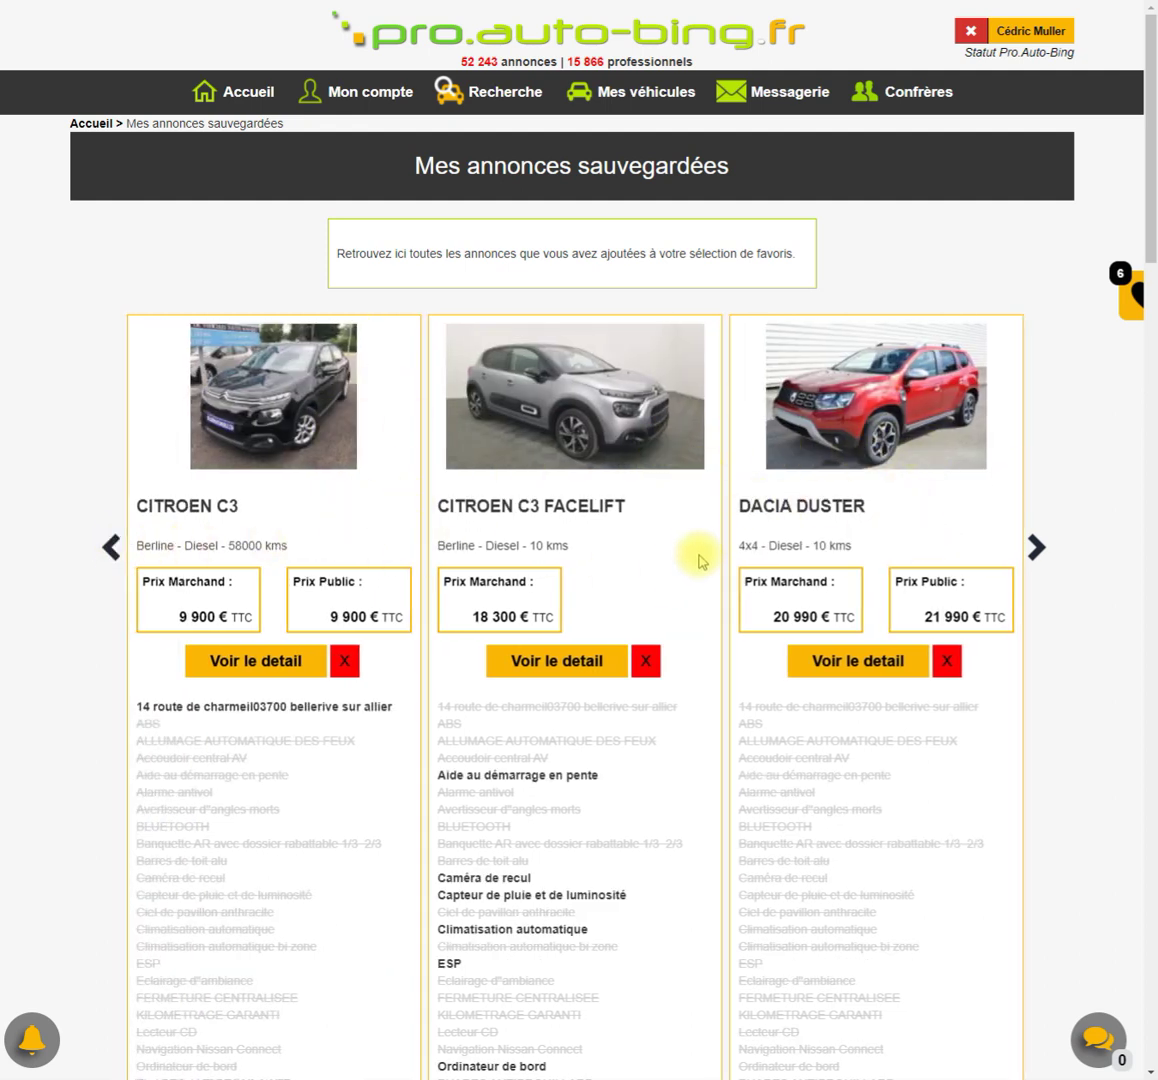
Step: Compare the equipment lists of the saved Citroen C3, Citroen C3 Facelift and Dacia Duster, down to the last option
scroll(700, 562, "down", 3)
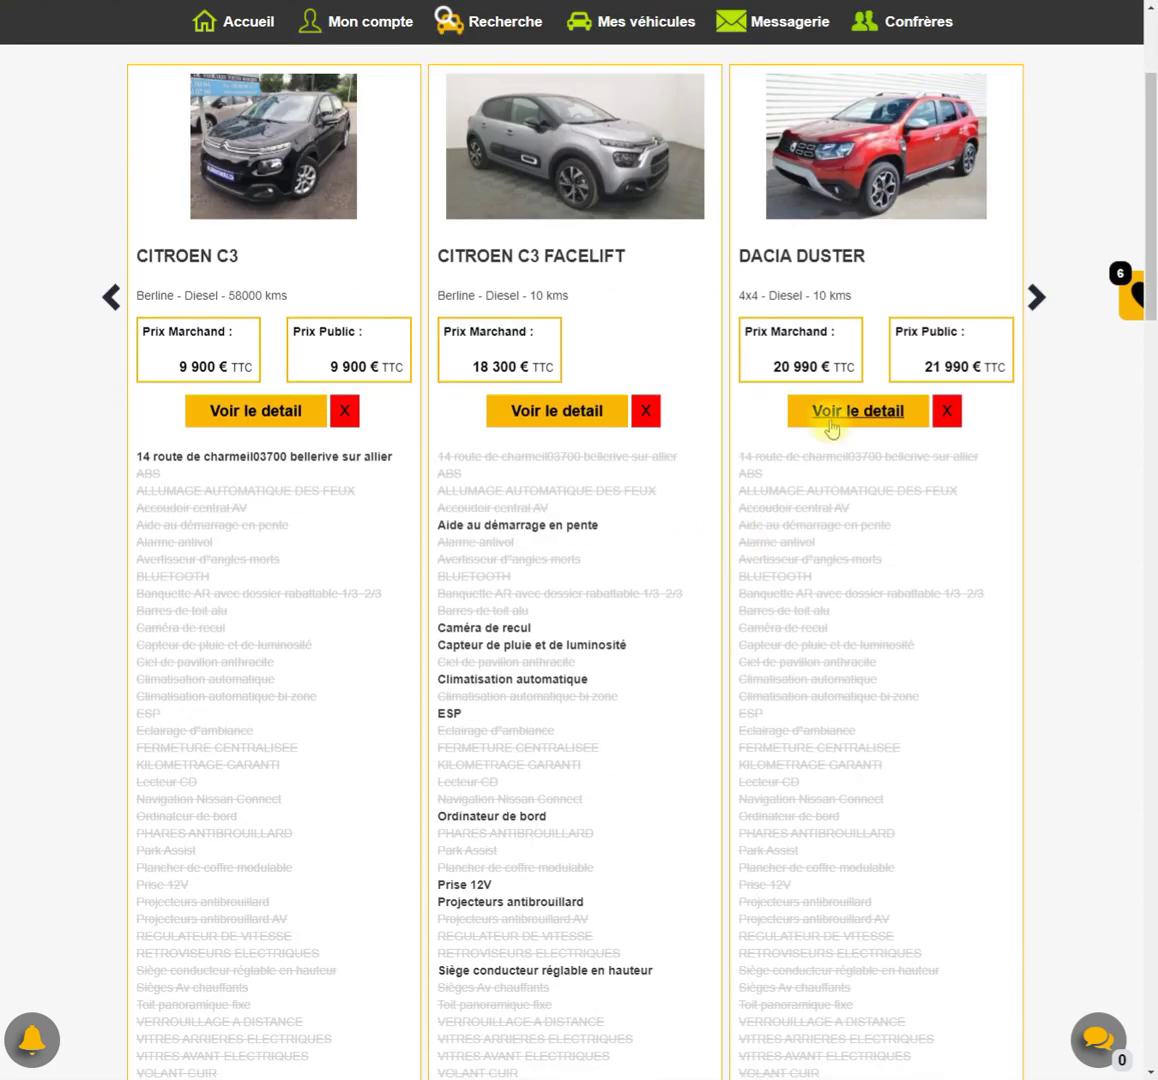
scroll(600, 498, "down", 2)
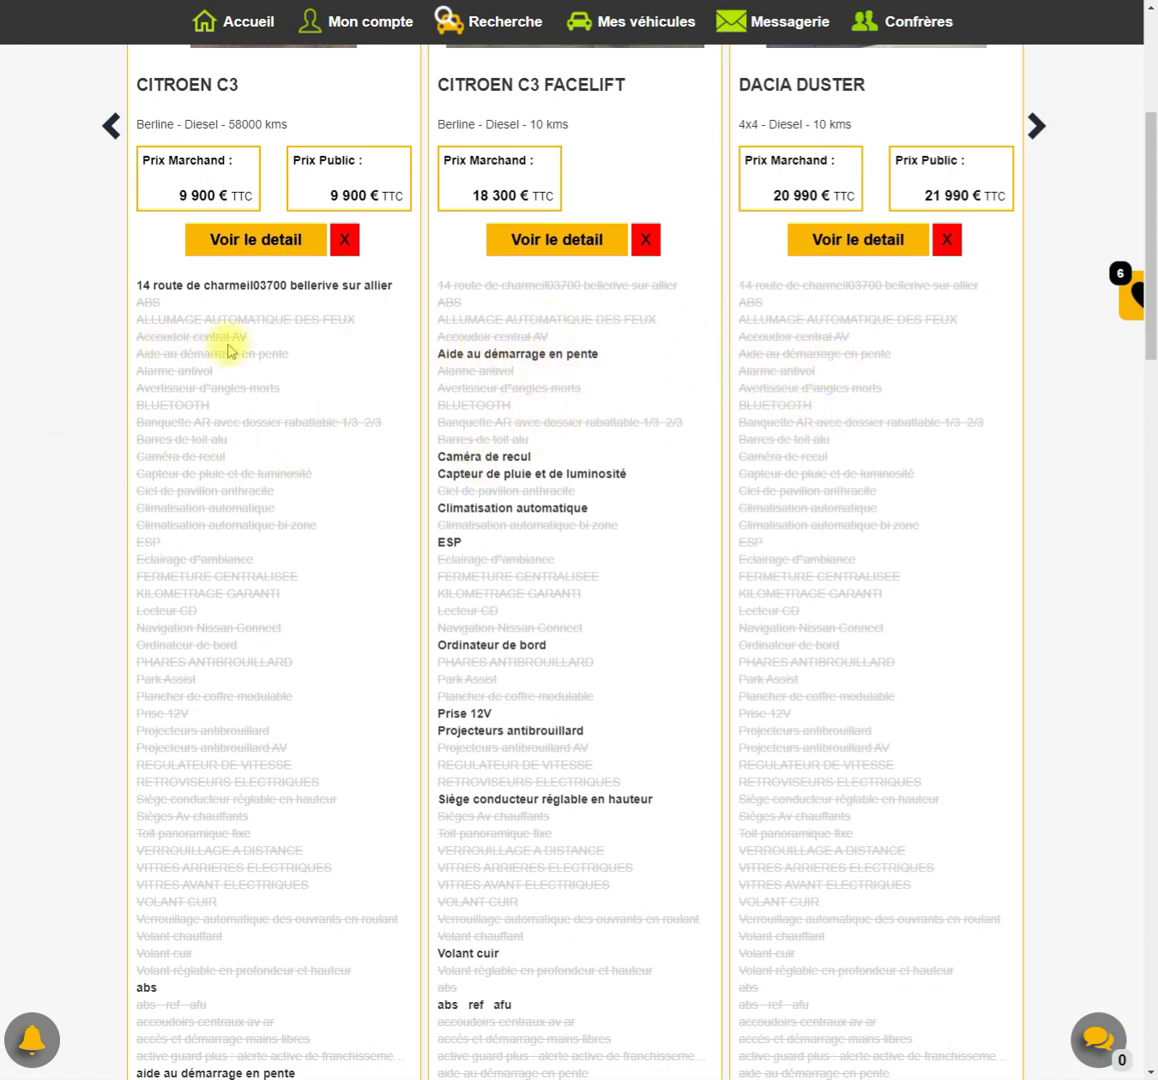
scroll(685, 641, "down", 1)
scroll(685, 641, "down", 4)
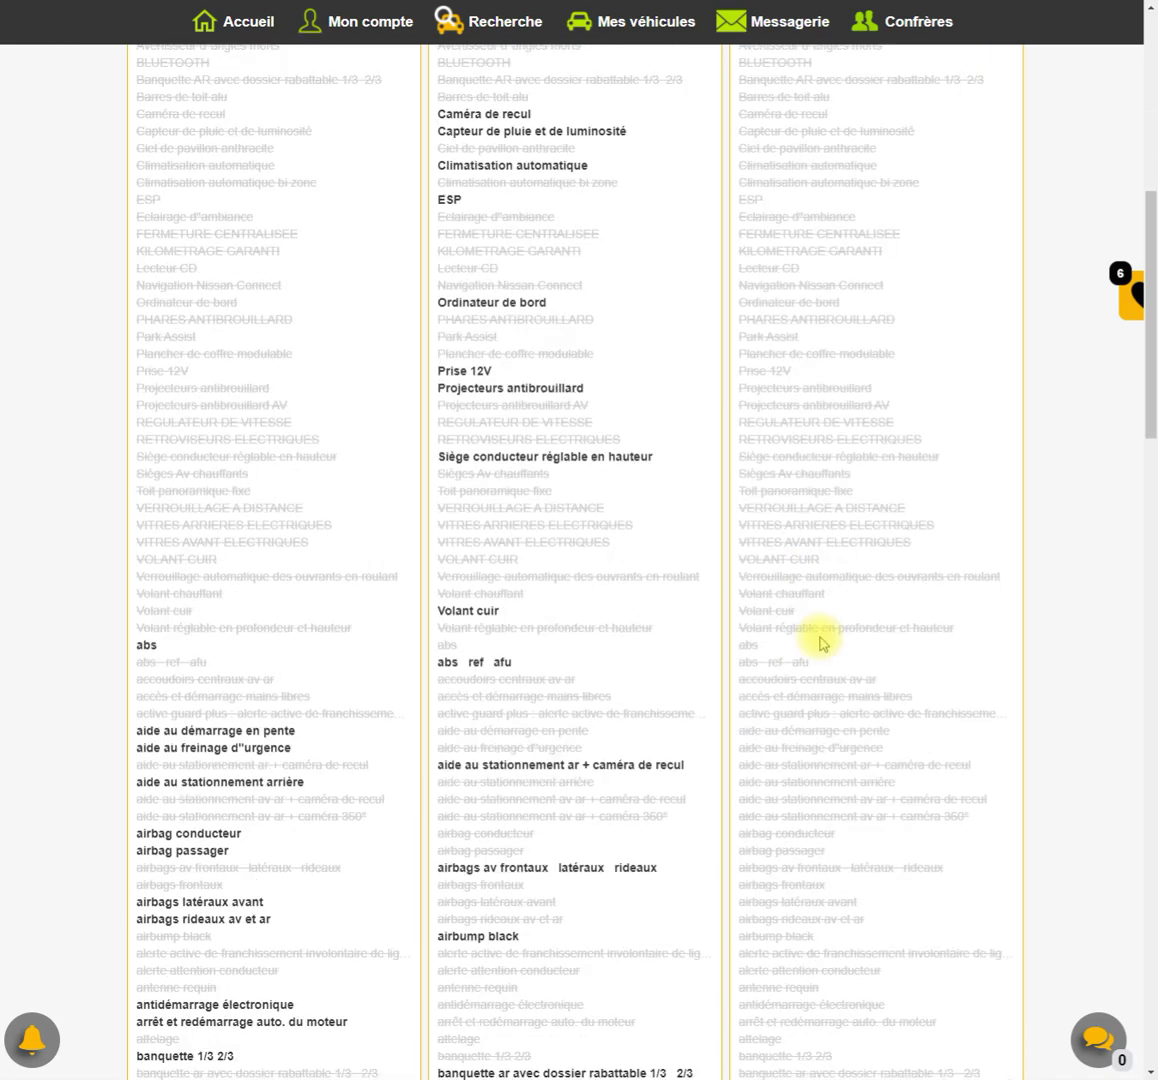
scroll(820, 643, "down", 7)
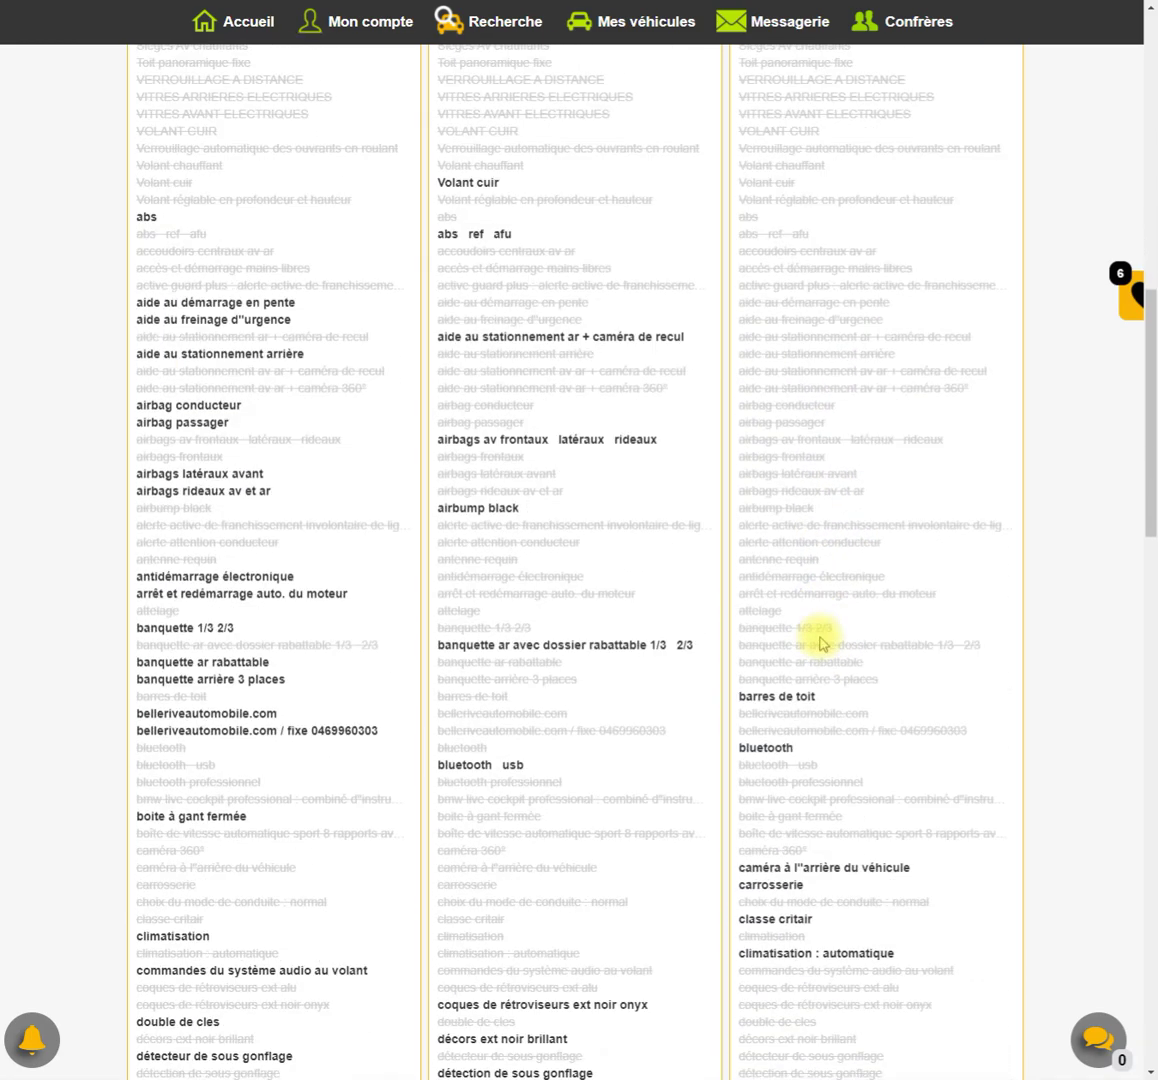
scroll(826, 644, "down", 19)
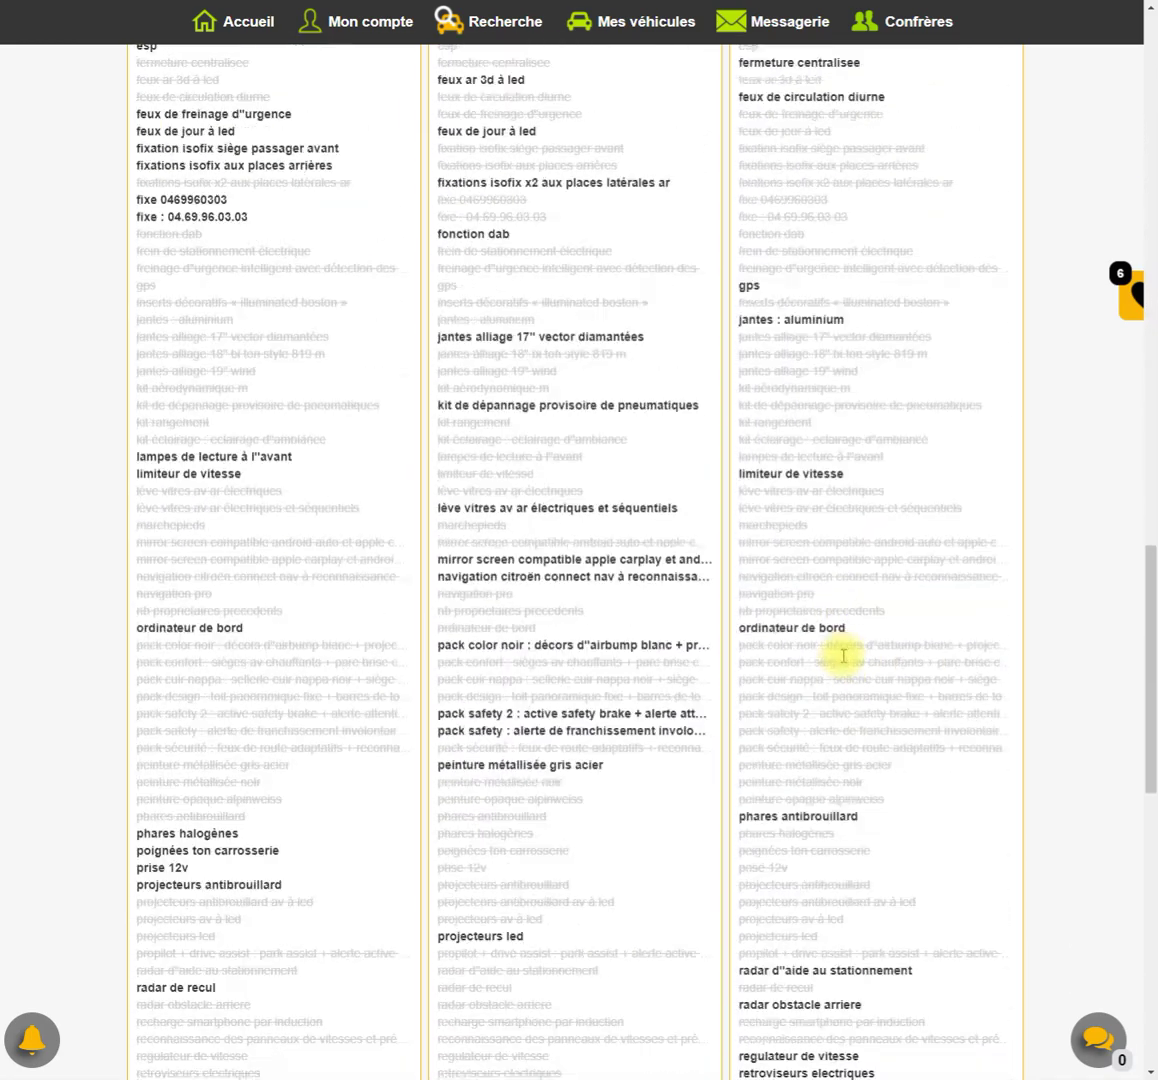
scroll(845, 657, "down", 3)
scroll(845, 660, "up", 13)
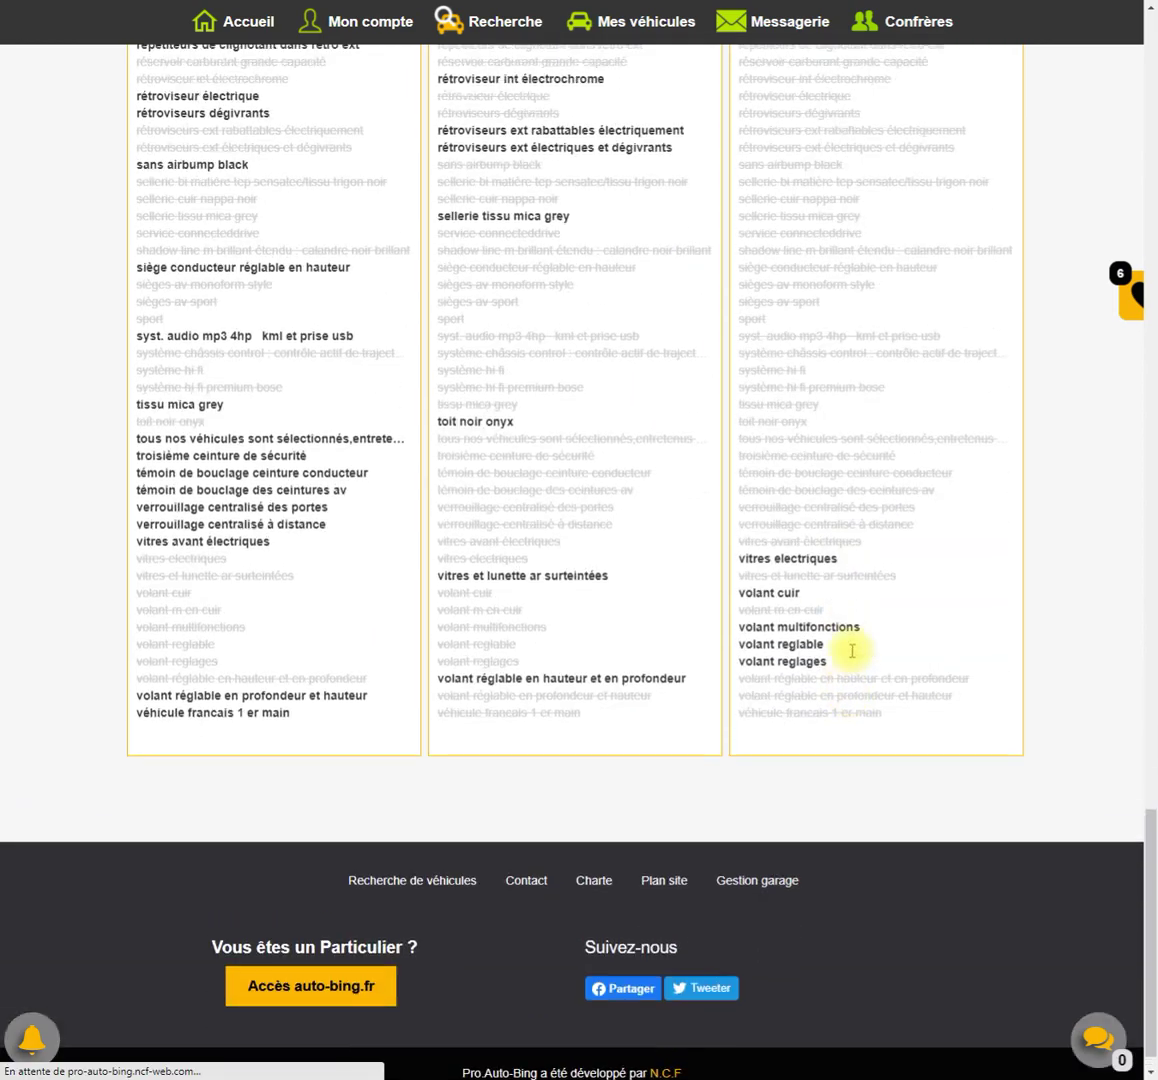
scroll(865, 626, "up", 20)
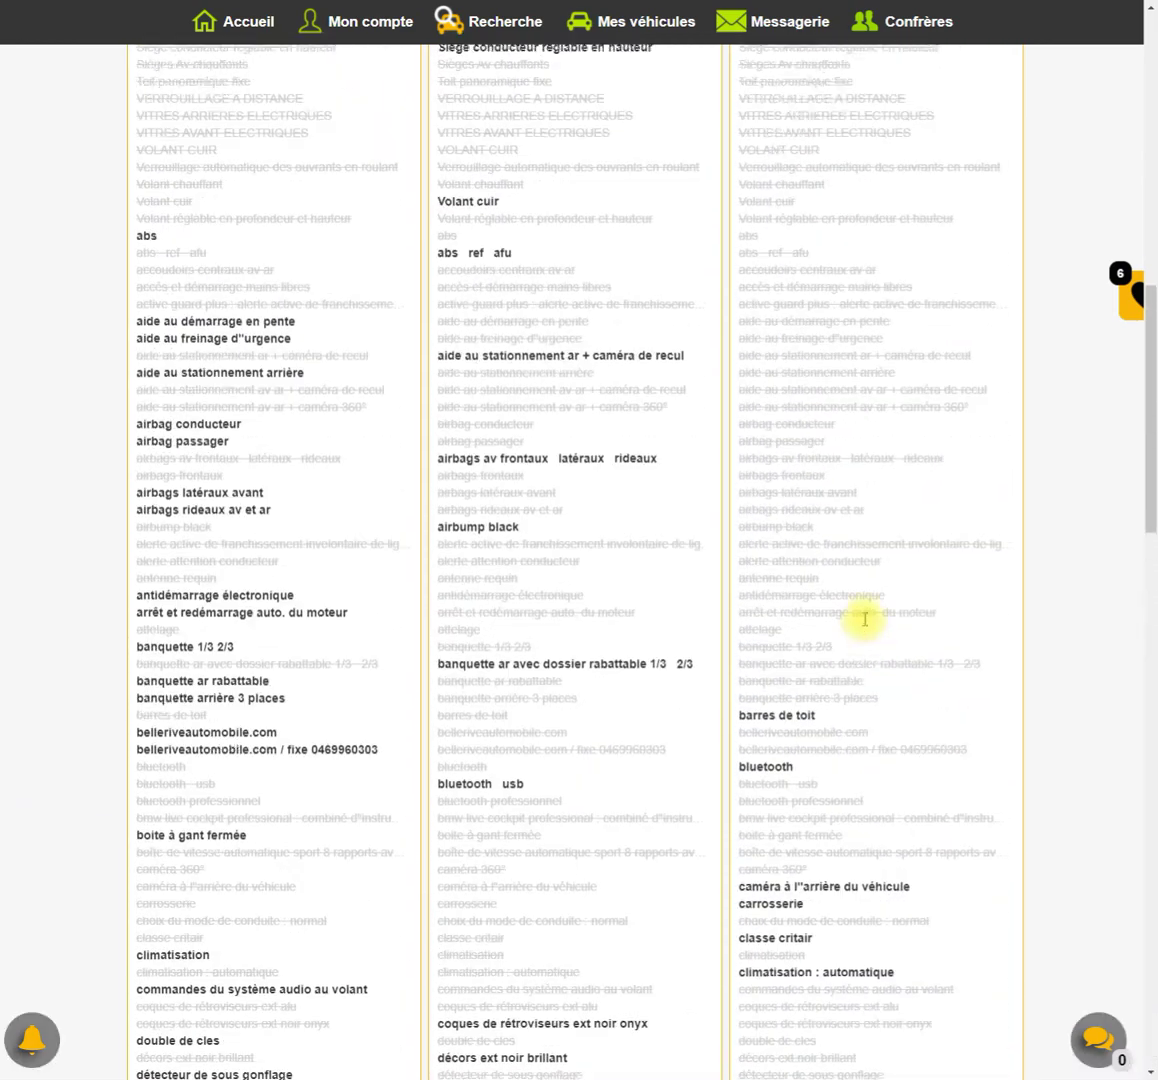
scroll(866, 627, "up", 1)
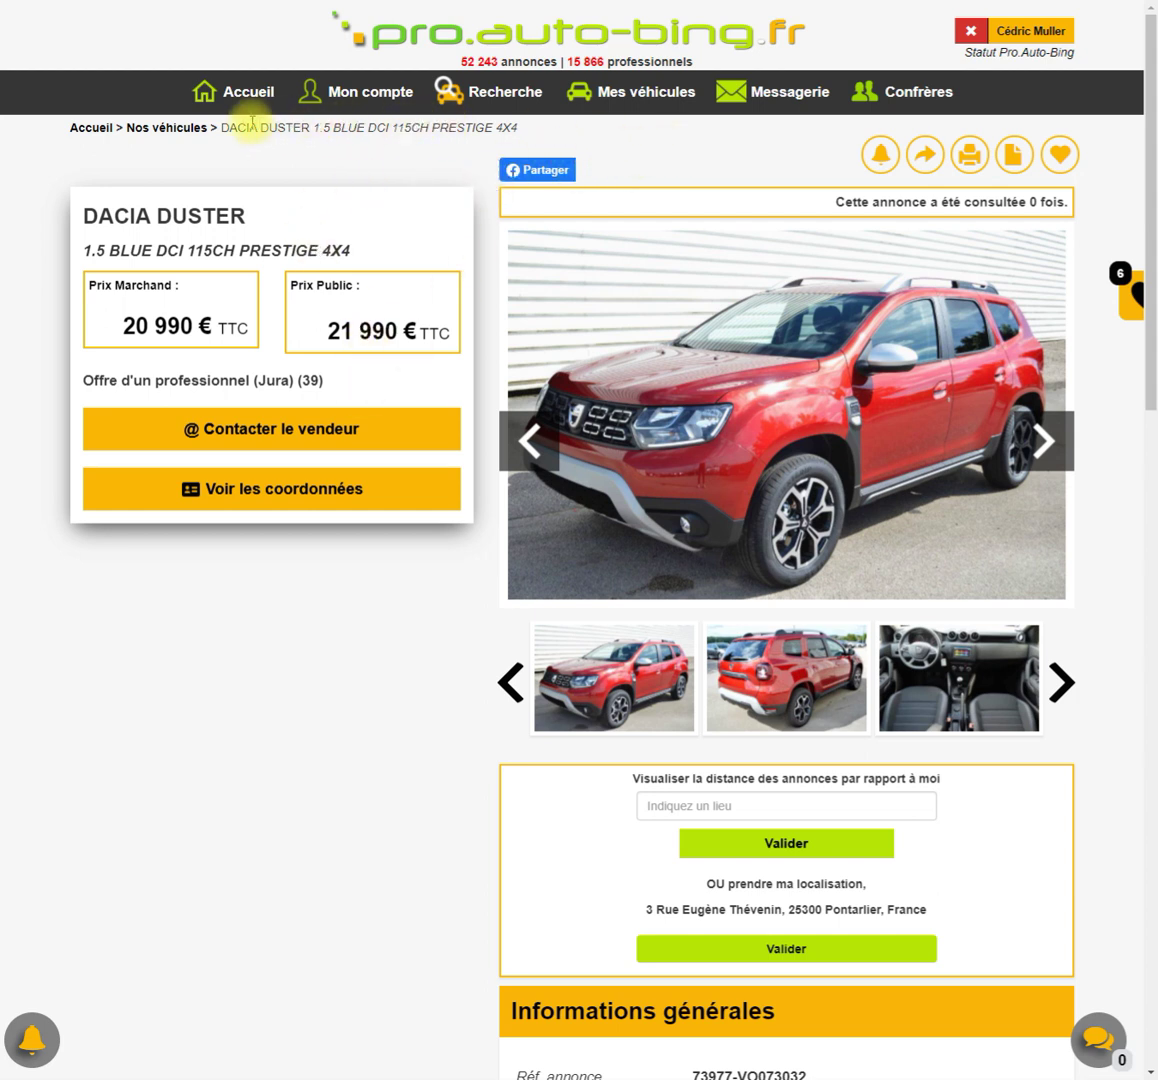
Step: Return from the Dacia Duster listing to the Nos véhicules list
left_click(166, 128)
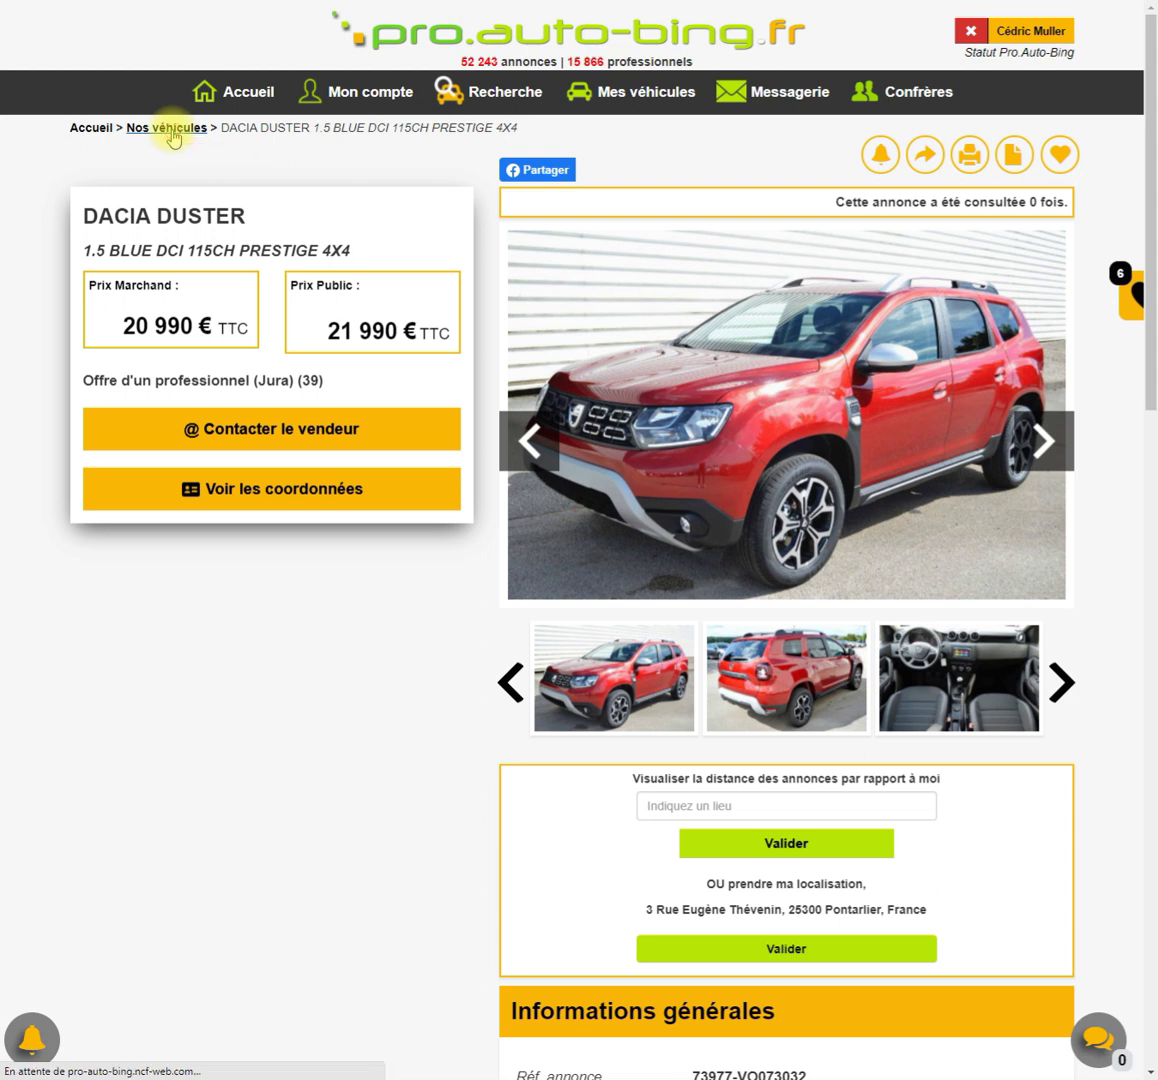